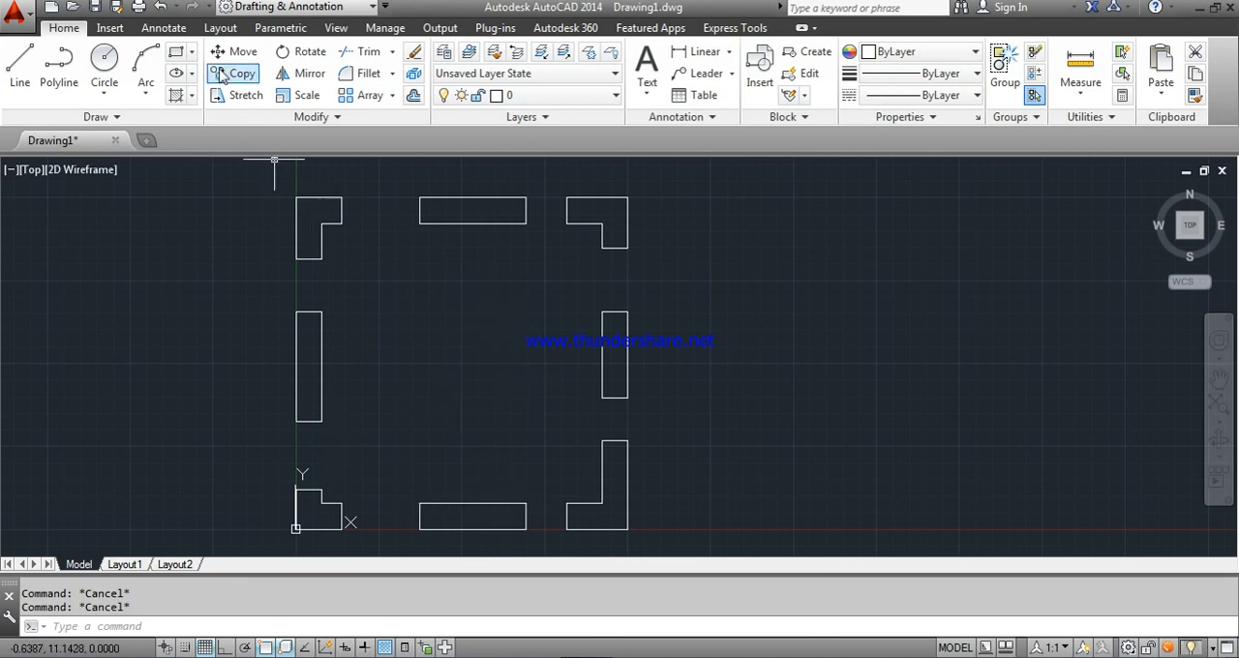
- Draw a thin rectangle across the opening in the upper wall, from the upper-left corner wall's outer corner to the middle wall's edge midpoint
{"action": "left_click", "coordinate": [177, 60]}
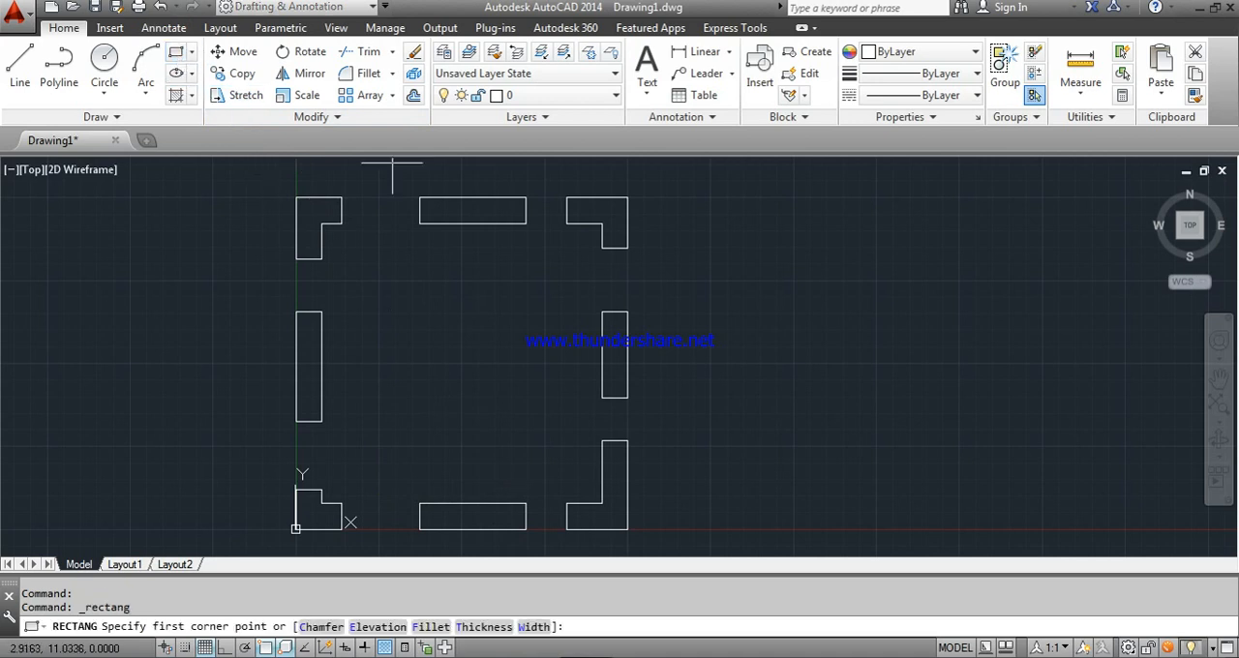
{"action": "left_click", "coordinate": [341, 198]}
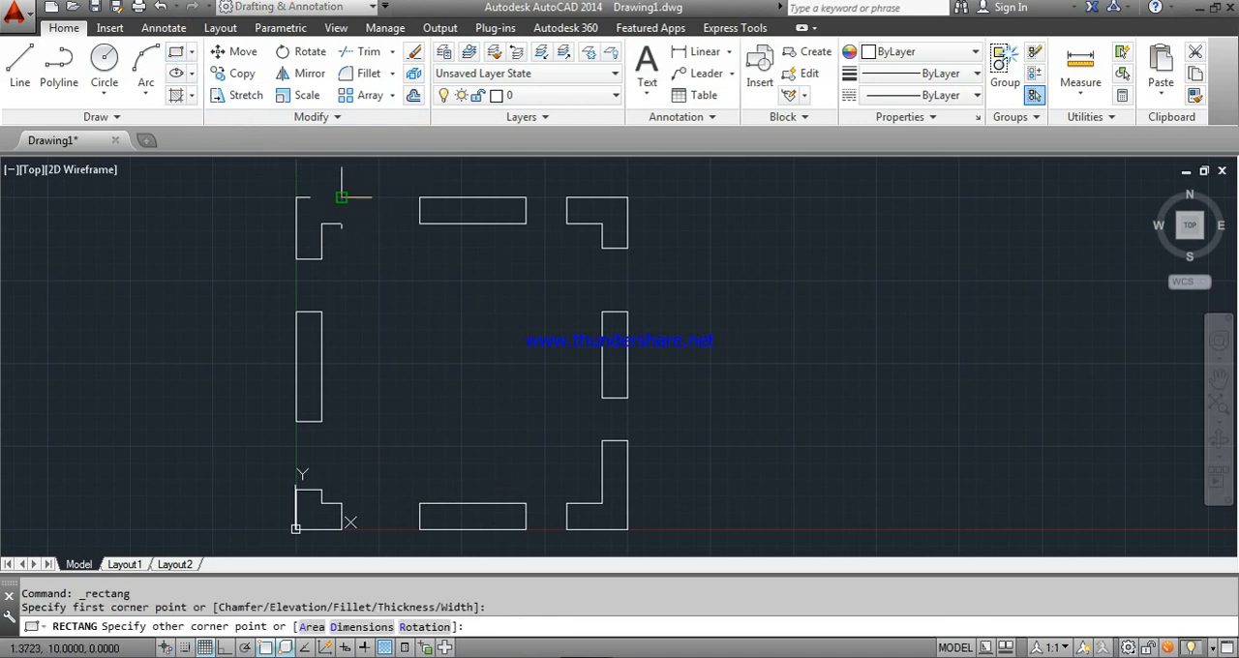
{"action": "left_click", "coordinate": [419, 210]}
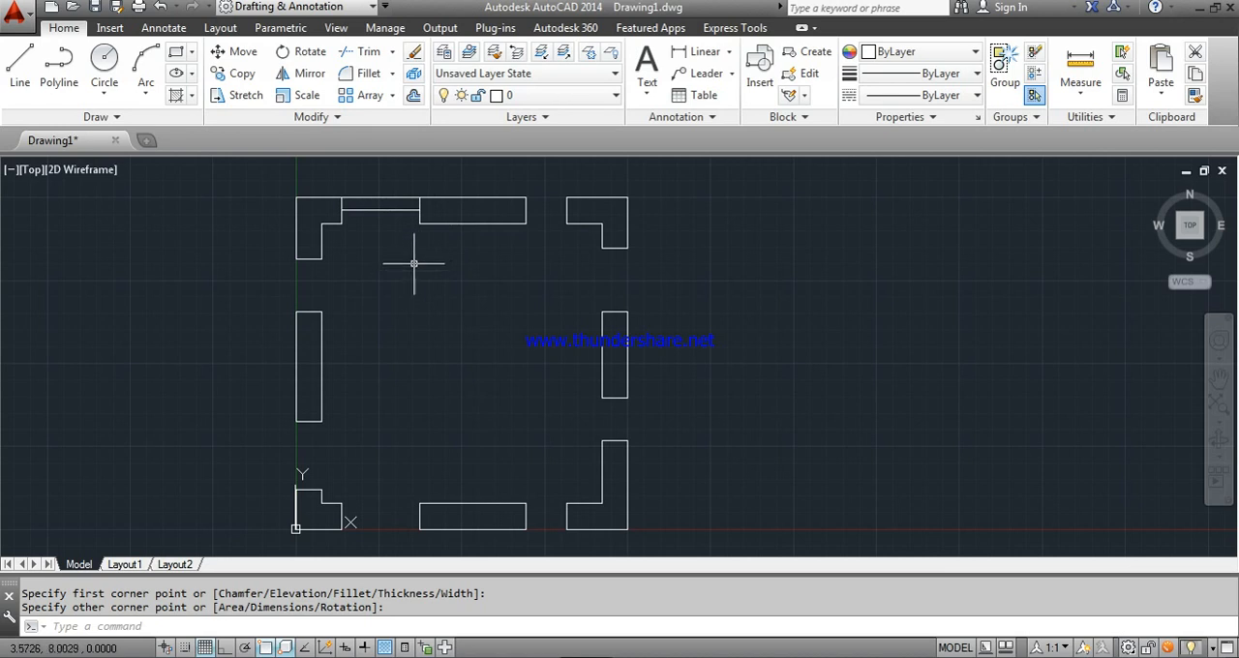
- Rotate the new rectangle 90° counterclockwise about its upper-left corner with Ortho on, so the door leaf stands open outside the wall
{"action": "scroll", "coordinate": [416, 261], "scroll_direction": "down", "scroll_amount": 3}
{"action": "middle_click_drag", "start_coordinate": [415, 259], "coordinate": [412, 339]}
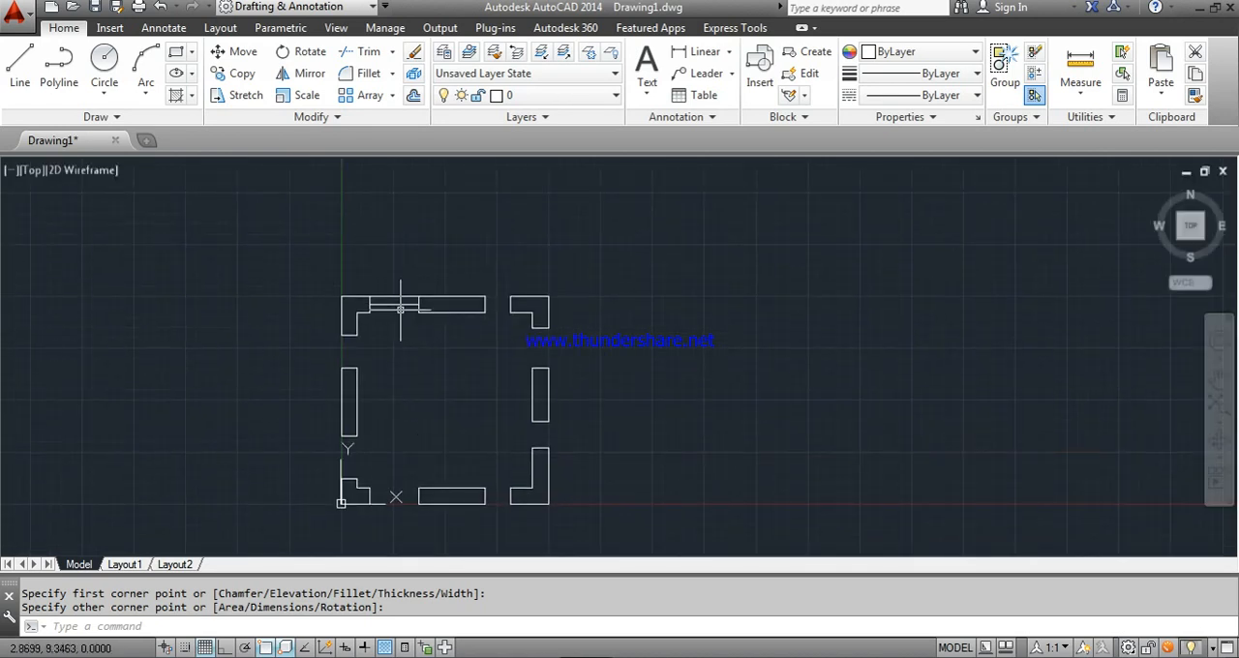
{"action": "scroll", "coordinate": [409, 308], "scroll_direction": "up", "scroll_amount": 2}
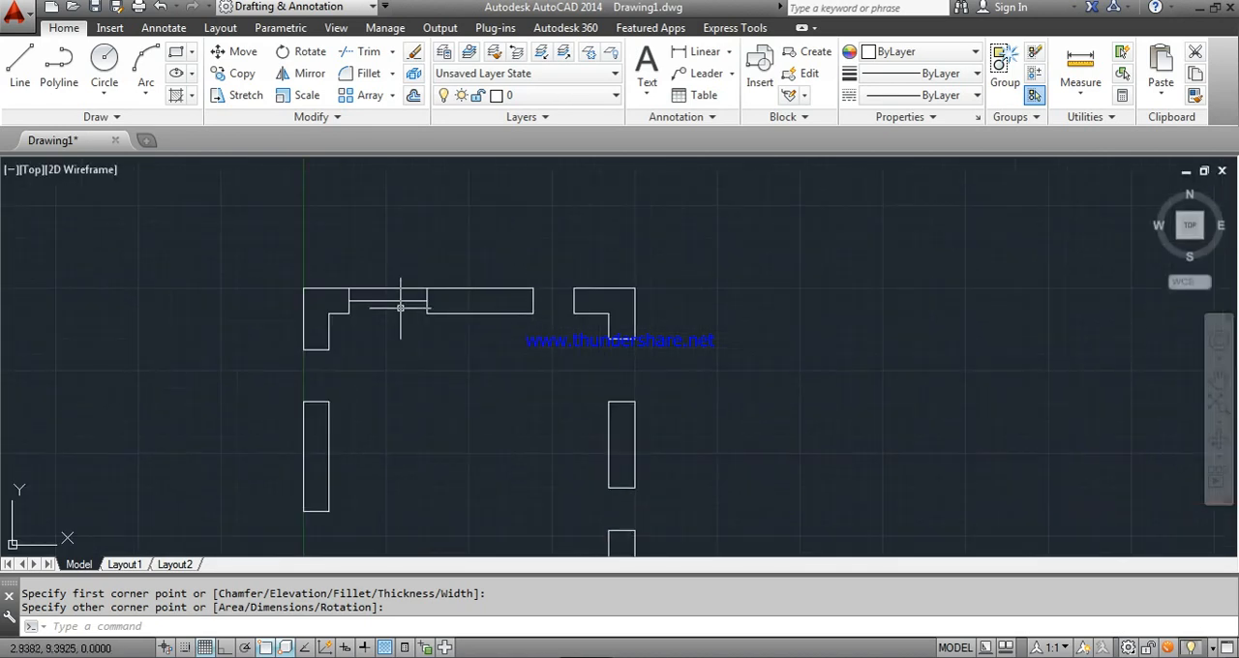
{"action": "left_click", "coordinate": [308, 54]}
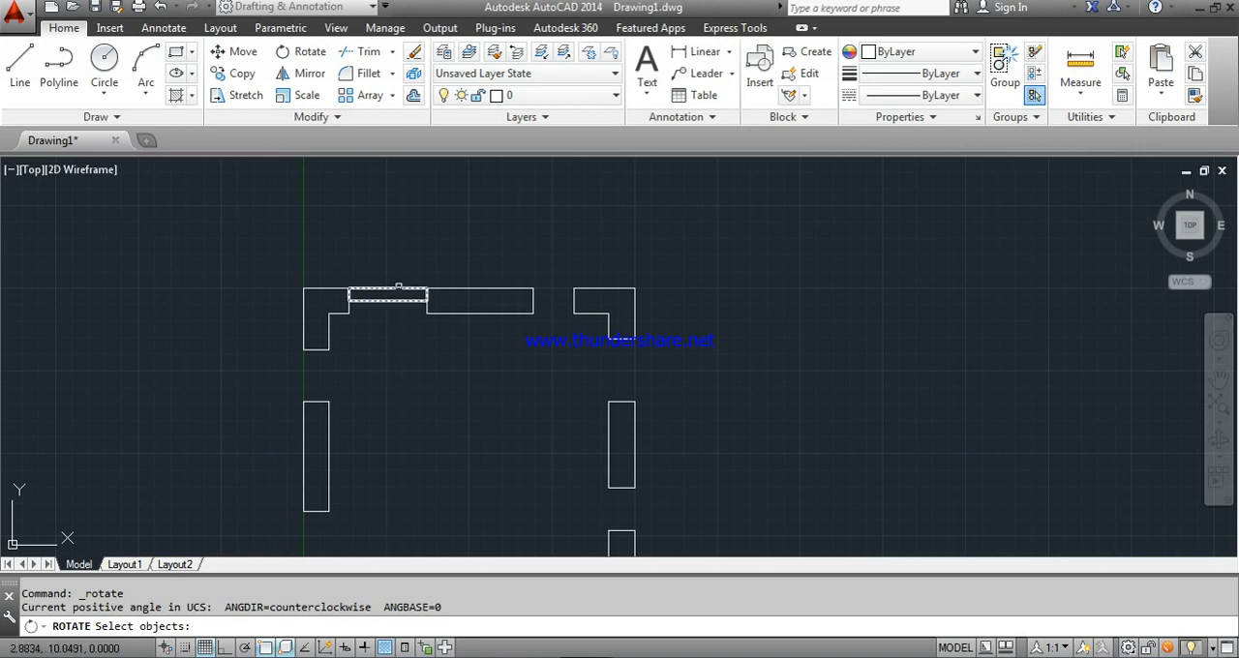
{"action": "left_click", "coordinate": [398, 293]}
{"action": "key", "text": "Return"}
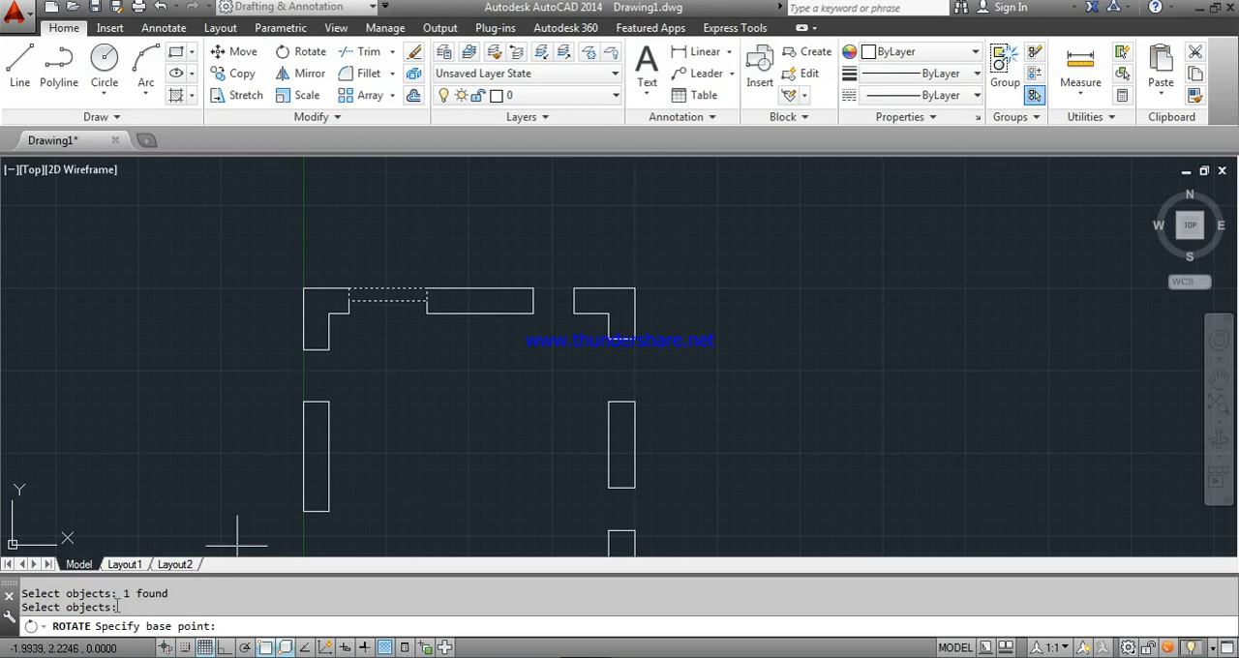
{"action": "left_click", "coordinate": [349, 288]}
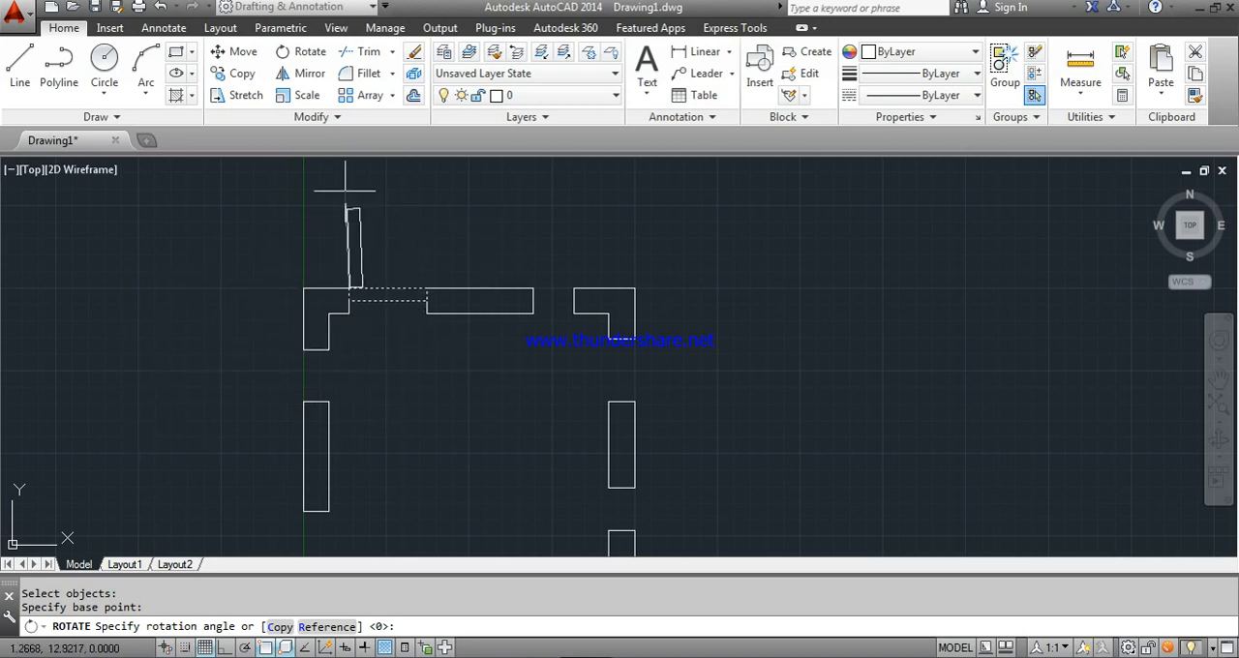
{"action": "left_click", "coordinate": [224, 647]}
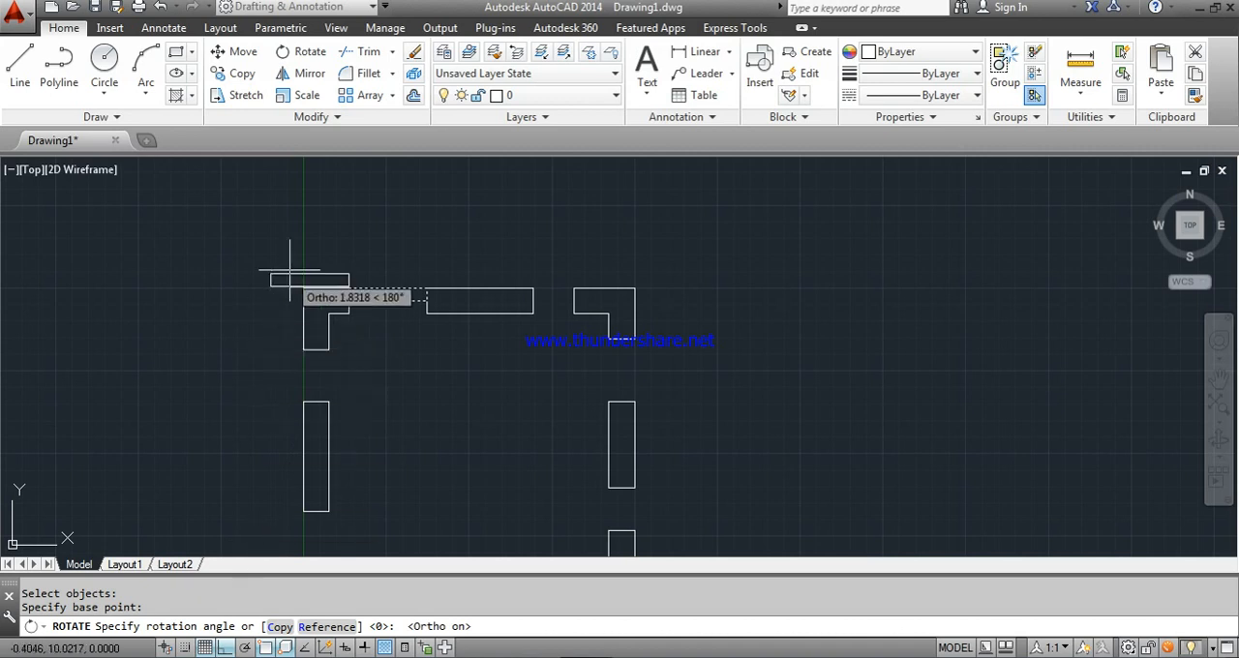
{"action": "left_click", "coordinate": [310, 193]}
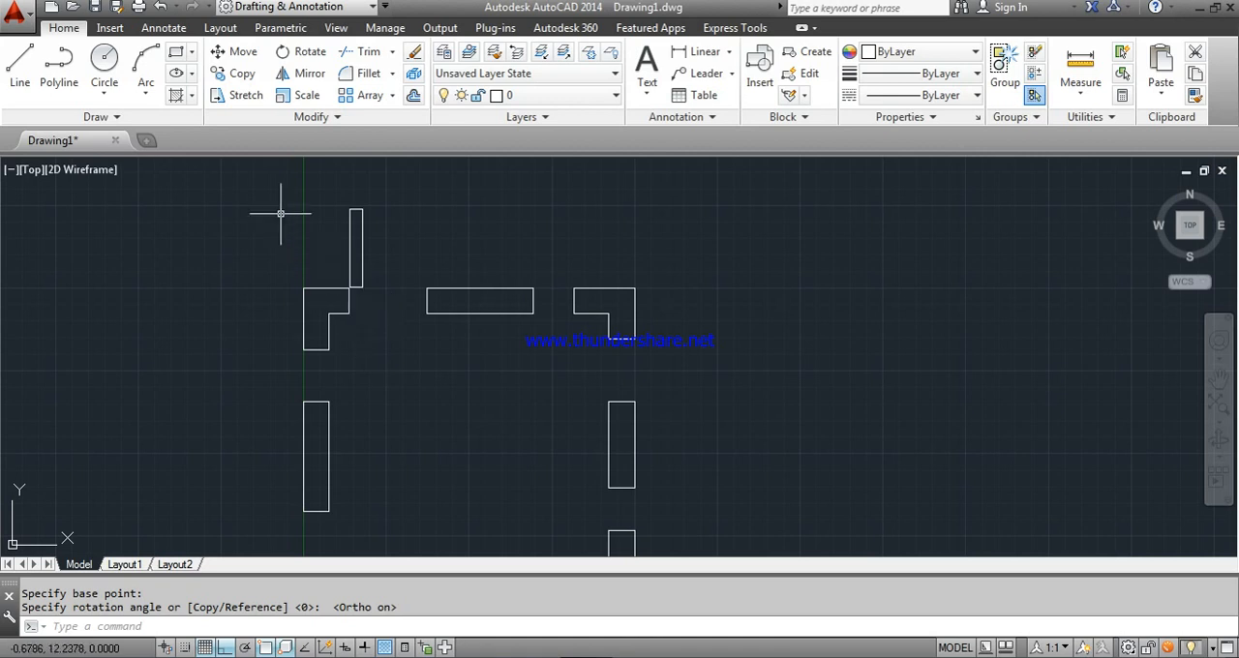
- Draw a Start, End, Direction arc from the door leaf's upper-right corner to the opposite outer corner of the opening as the door swing
{"action": "left_click", "coordinate": [143, 92]}
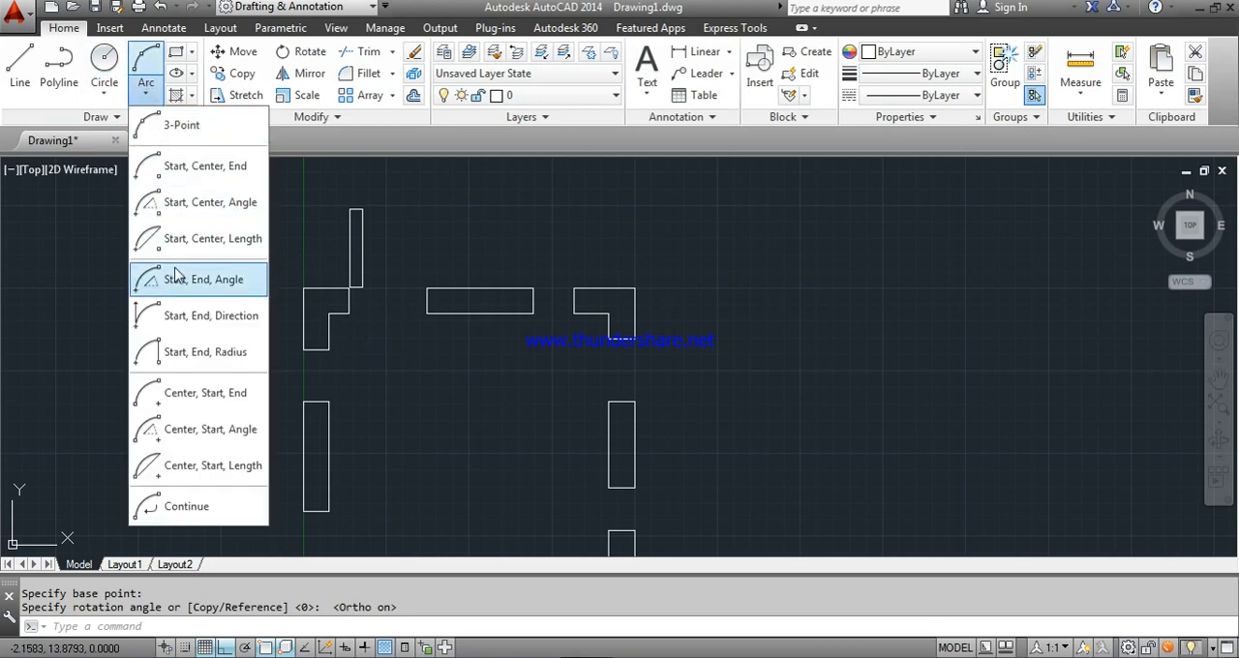
{"action": "left_click", "coordinate": [187, 321]}
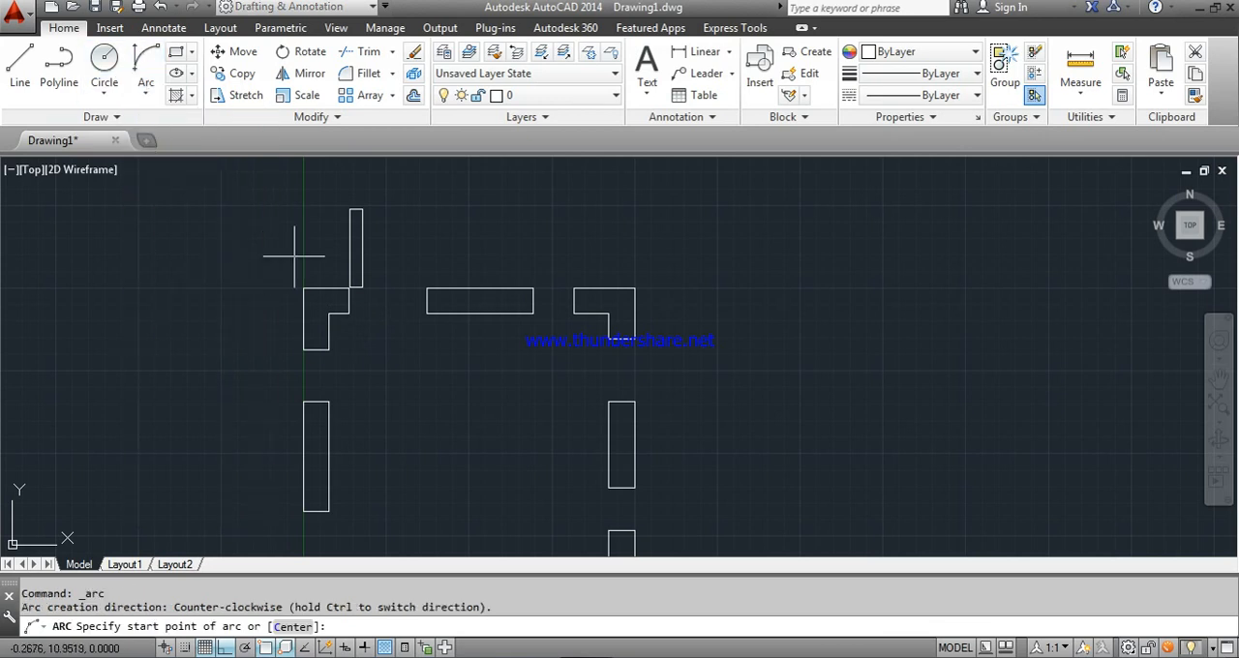
{"action": "left_click", "coordinate": [361, 207]}
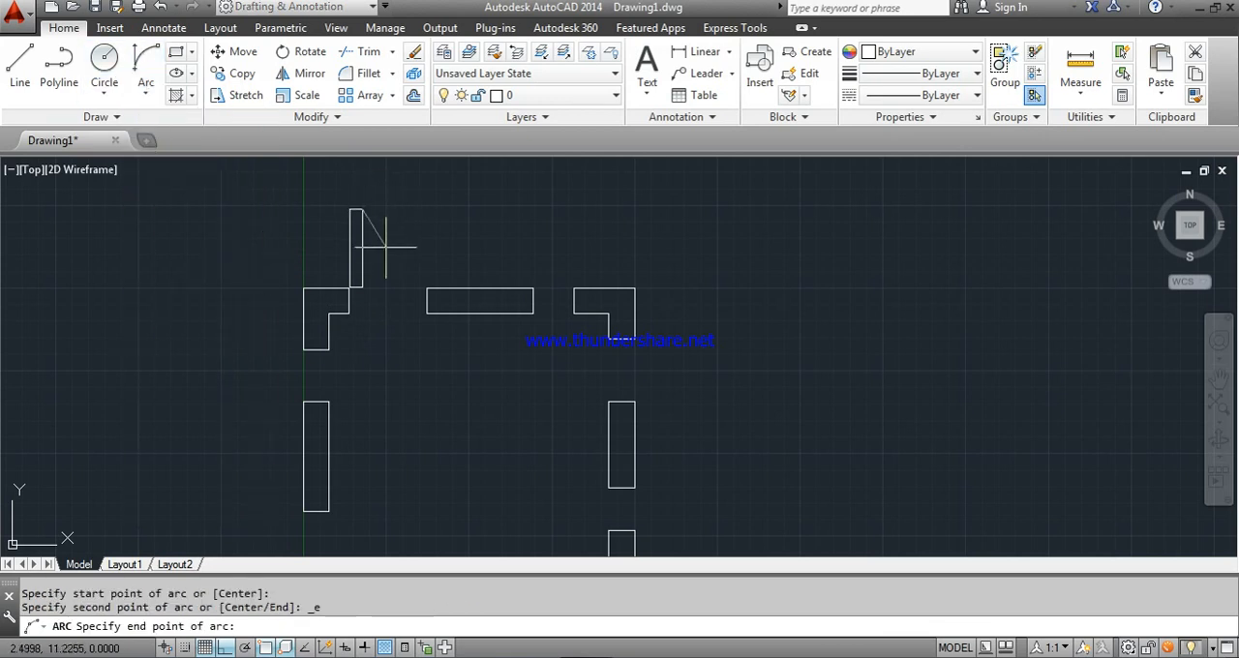
{"action": "left_click", "coordinate": [427, 275]}
{"action": "left_click", "coordinate": [429, 262]}
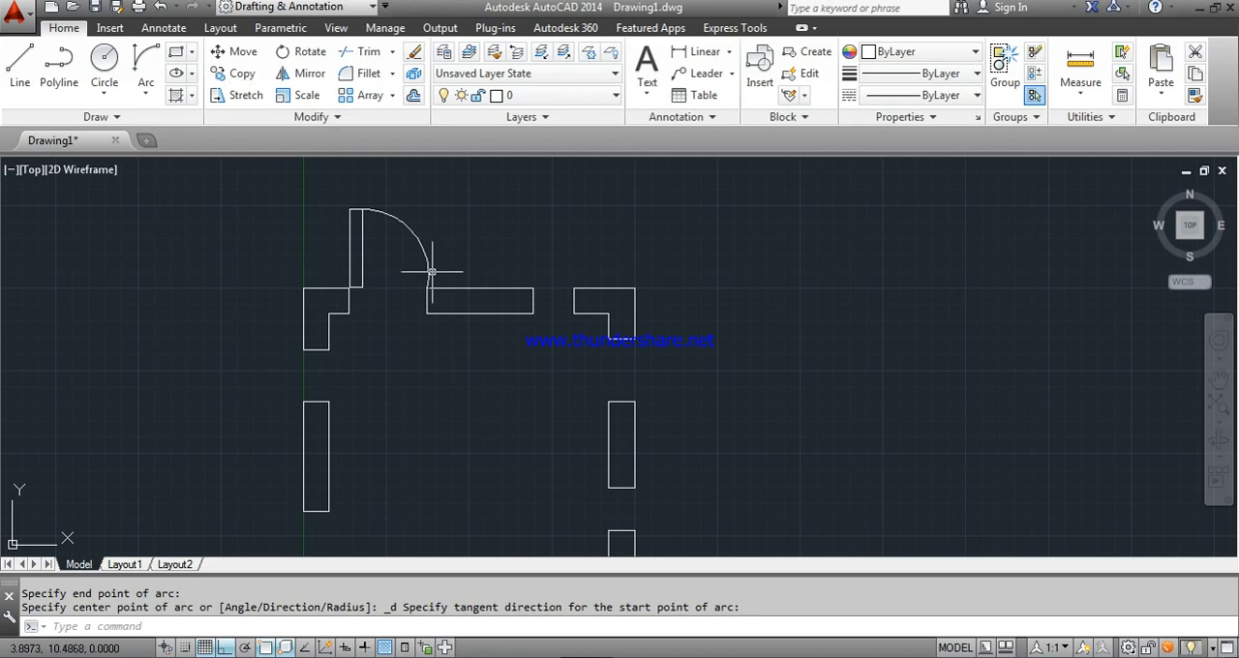
- Copy the door leaf and swing arc from the upper opening's outer corner to the inner corner of the lower-left opening
{"action": "scroll", "coordinate": [381, 202], "scroll_direction": "down", "scroll_amount": 1}
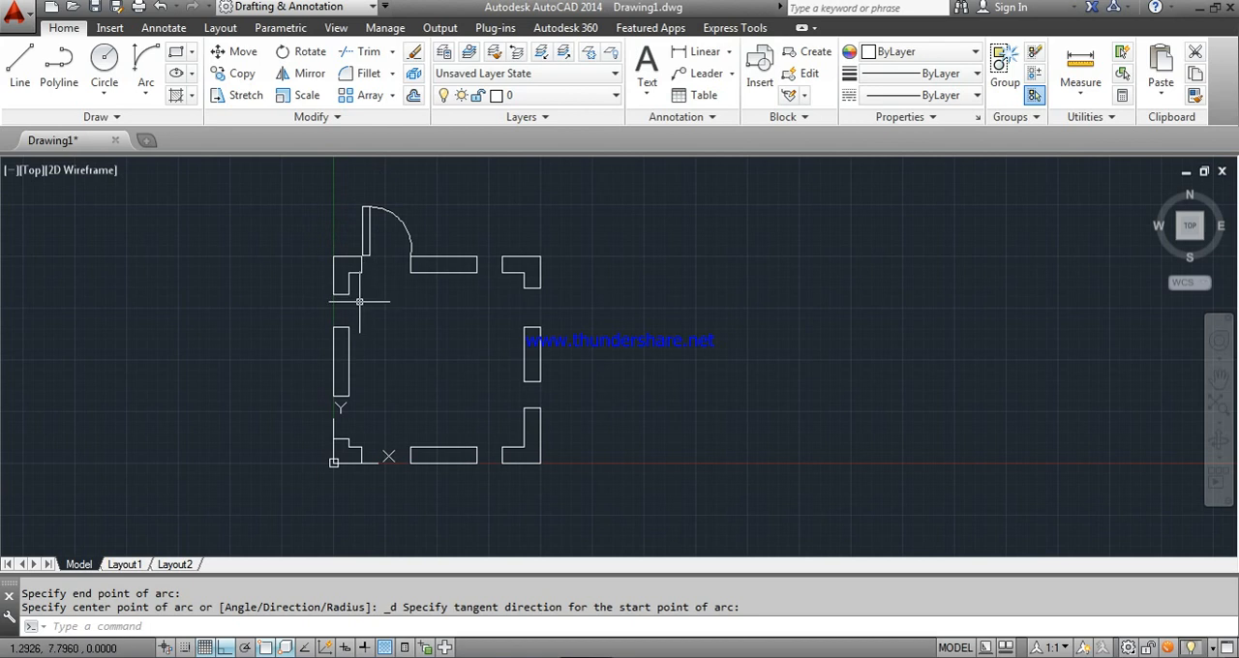
{"action": "scroll", "coordinate": [360, 301], "scroll_direction": "up", "scroll_amount": 1}
{"action": "scroll", "coordinate": [360, 301], "scroll_direction": "down", "scroll_amount": 1}
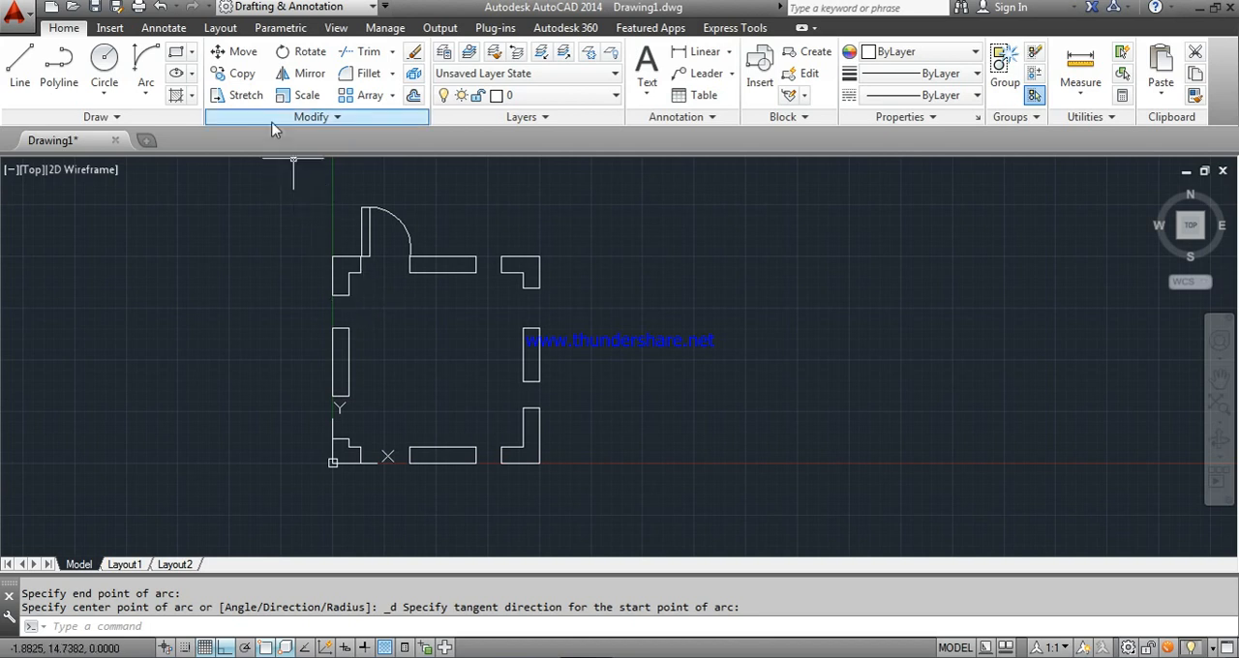
{"action": "left_click", "coordinate": [247, 77]}
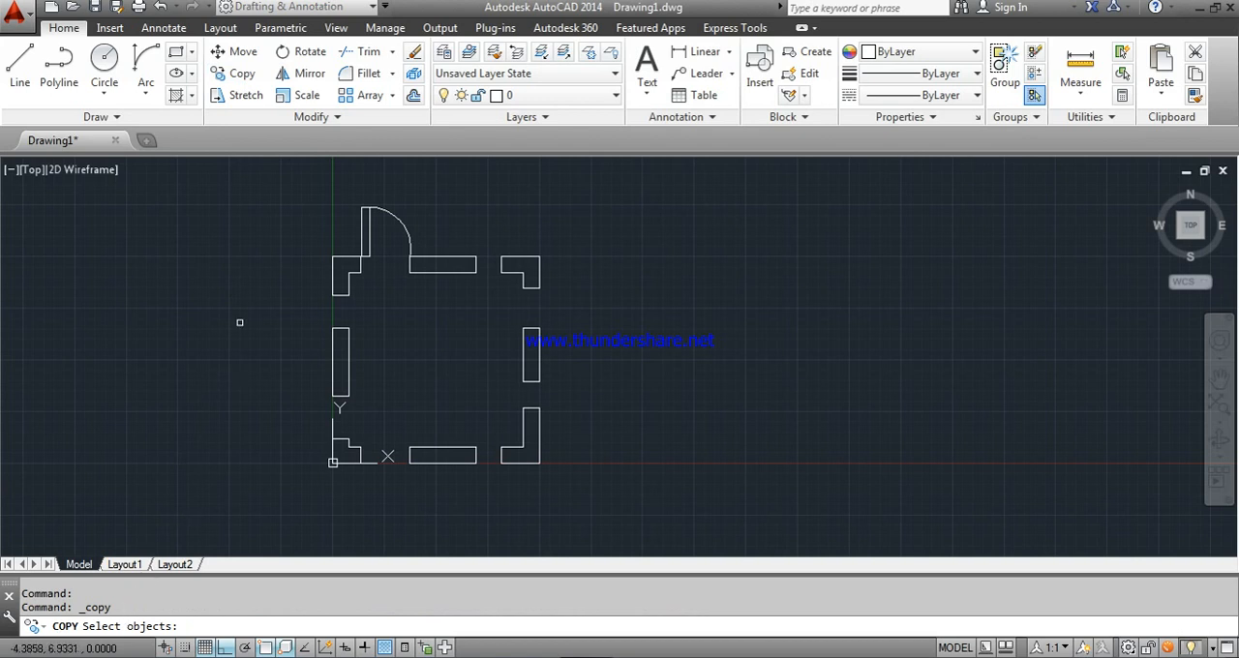
{"action": "left_click", "coordinate": [365, 233]}
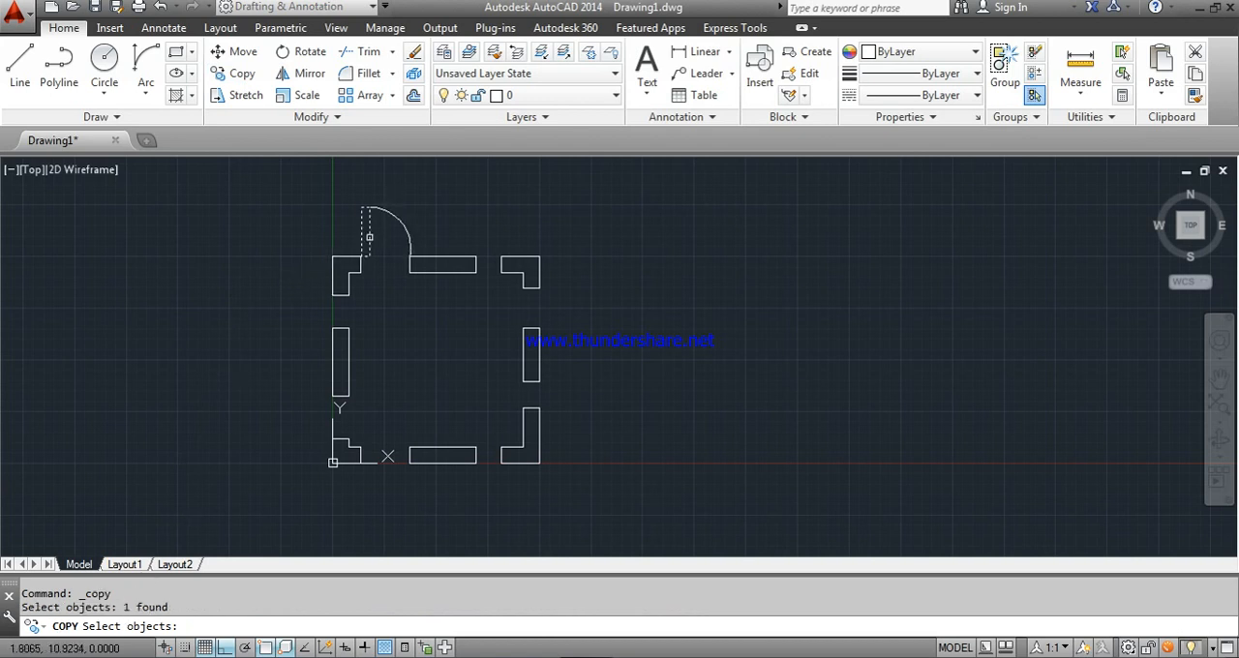
{"action": "left_click", "coordinate": [382, 212]}
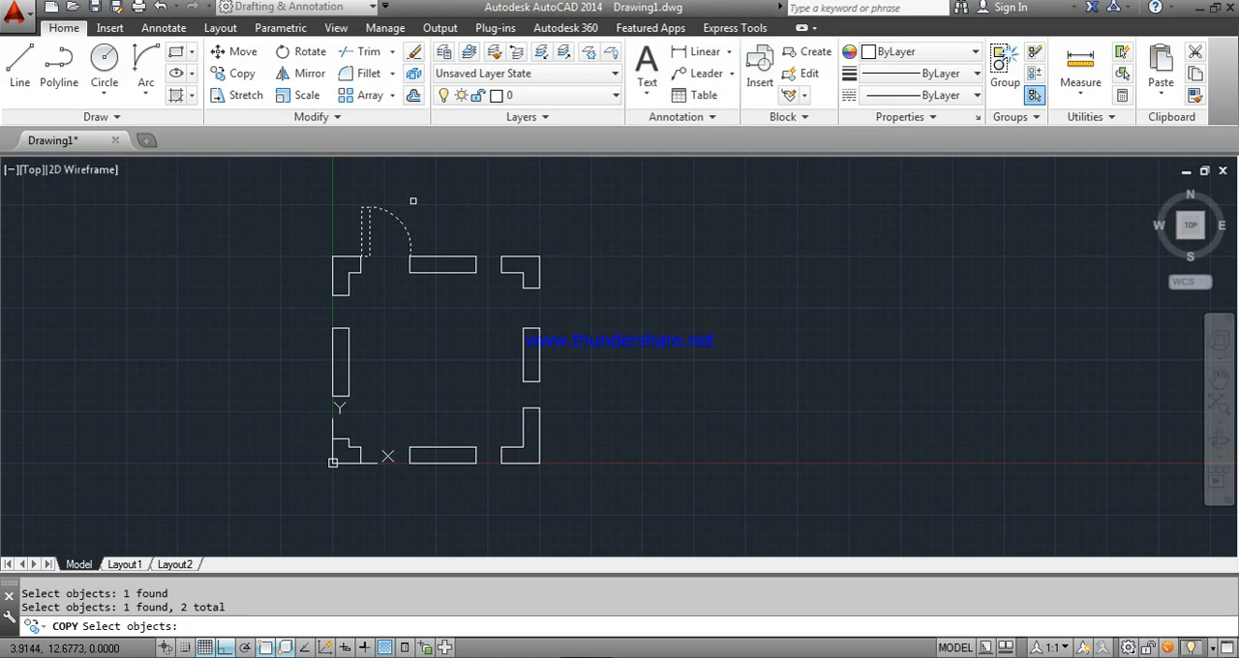
{"action": "key", "text": "Return"}
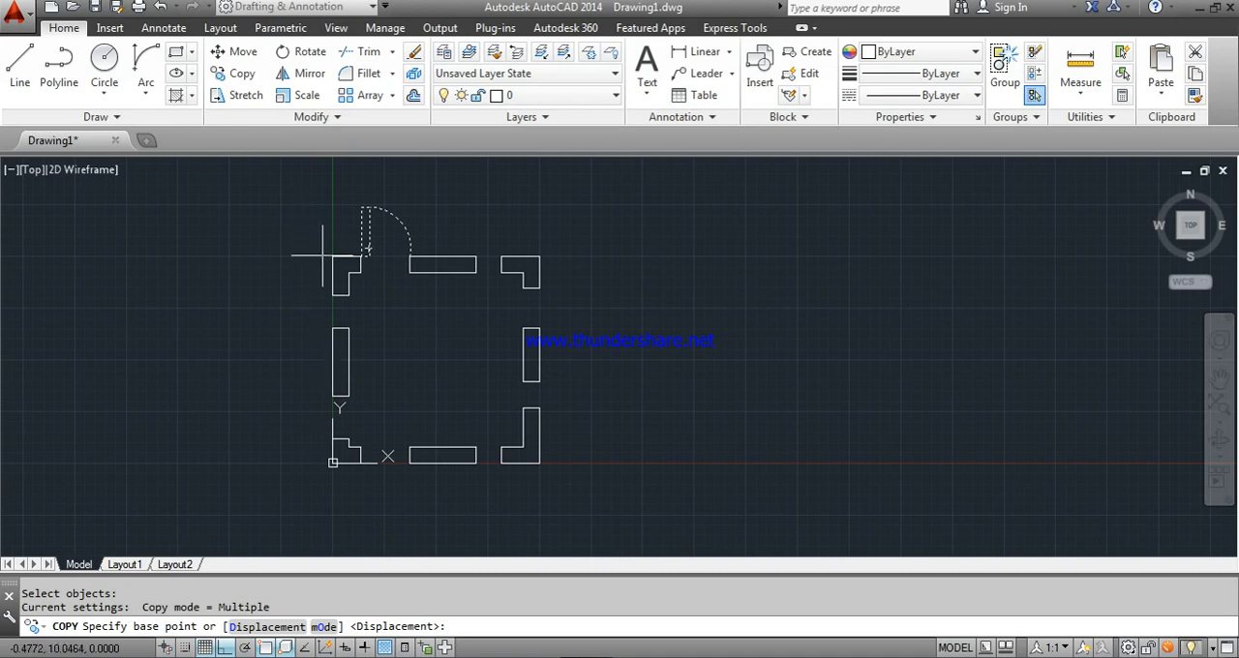
{"action": "scroll", "coordinate": [366, 256], "scroll_direction": "up", "scroll_amount": 4}
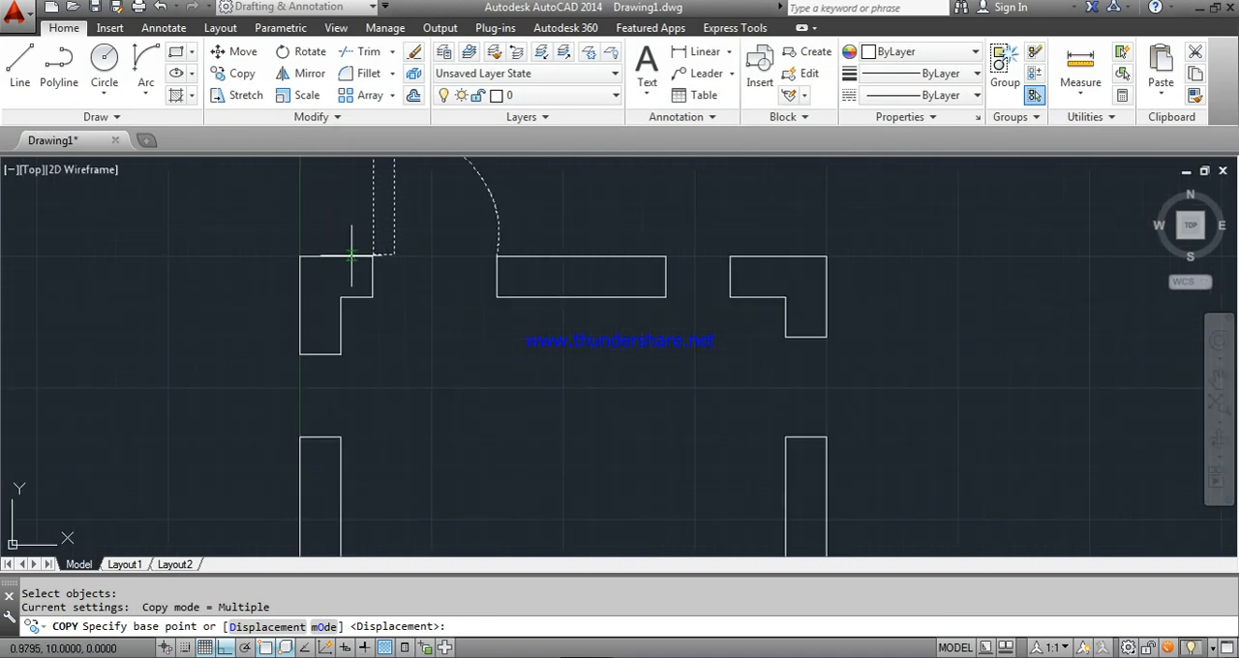
{"action": "left_click", "coordinate": [373, 255]}
{"action": "scroll", "coordinate": [372, 254], "scroll_direction": "down", "scroll_amount": 5}
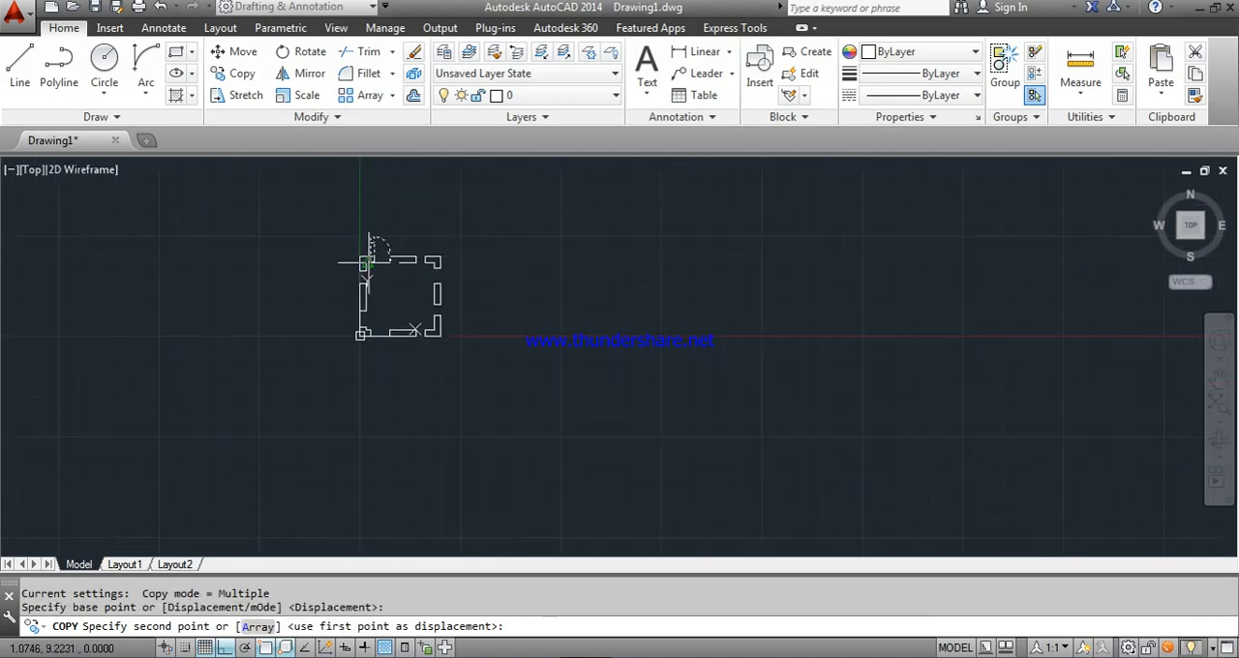
{"action": "scroll", "coordinate": [374, 327], "scroll_direction": "up", "scroll_amount": 5}
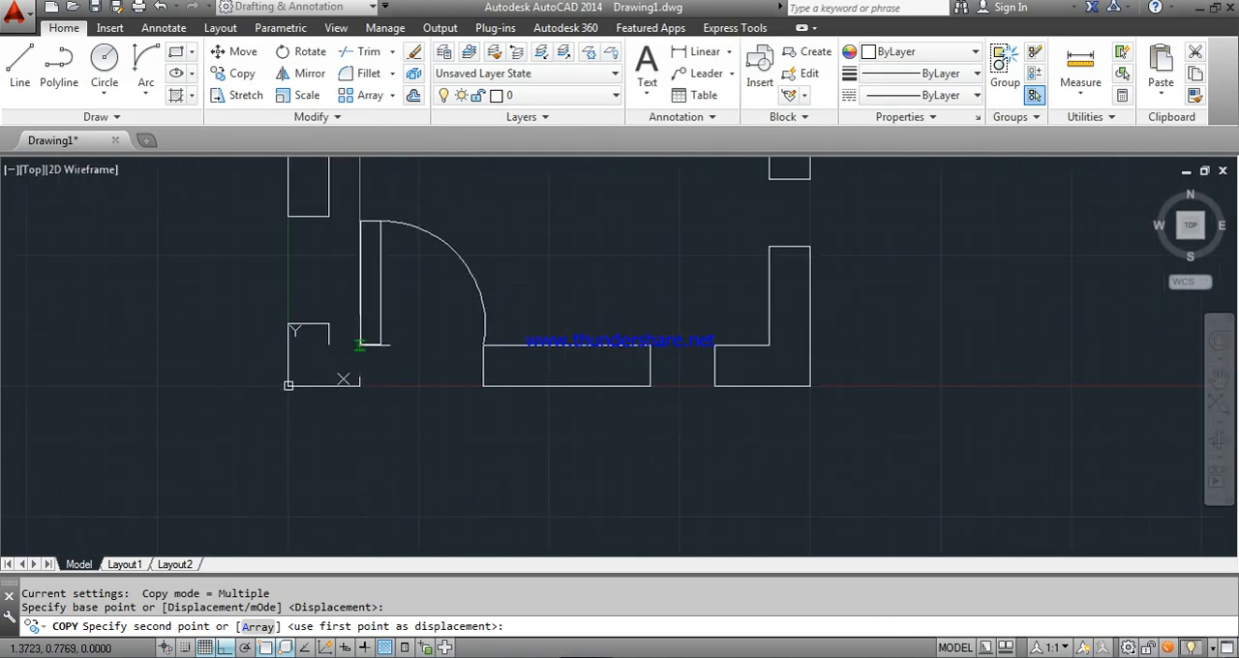
{"action": "left_click", "coordinate": [360, 344]}
{"action": "scroll", "coordinate": [364, 344], "scroll_direction": "down", "scroll_amount": 5}
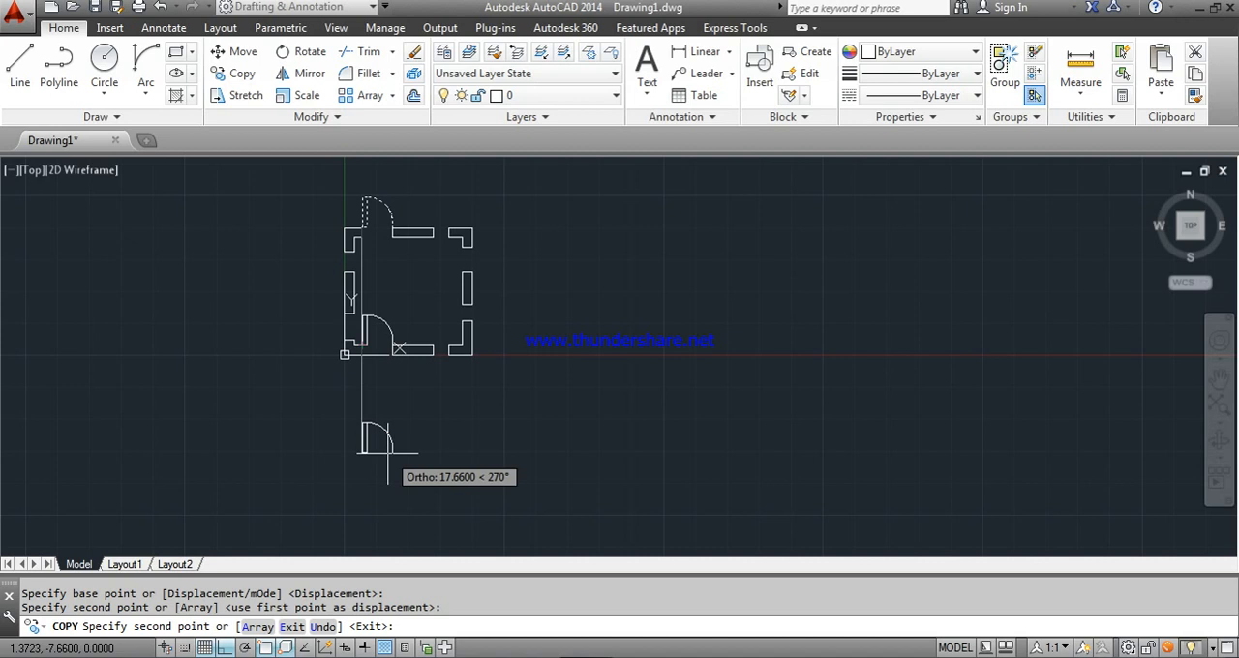
{"action": "key", "text": "Escape"}
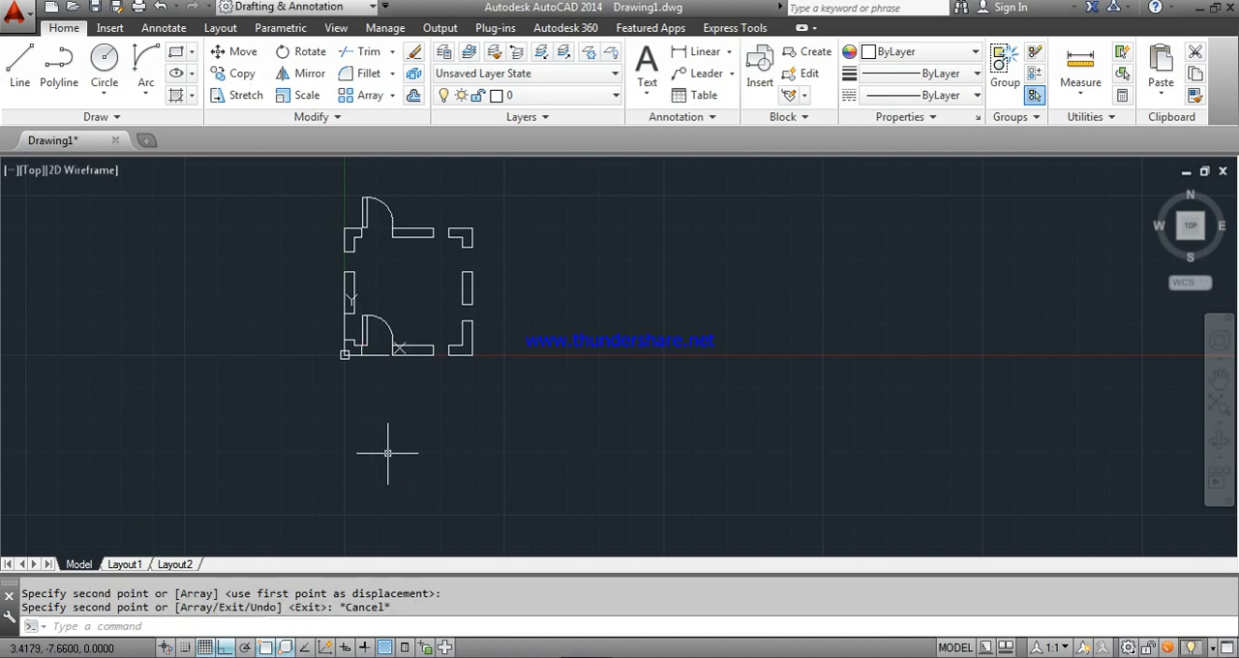
- Move the copied door leaf and arc straight down from the lower wall's inner corner to its outer edge
{"action": "scroll", "coordinate": [368, 266], "scroll_direction": "up", "scroll_amount": 2}
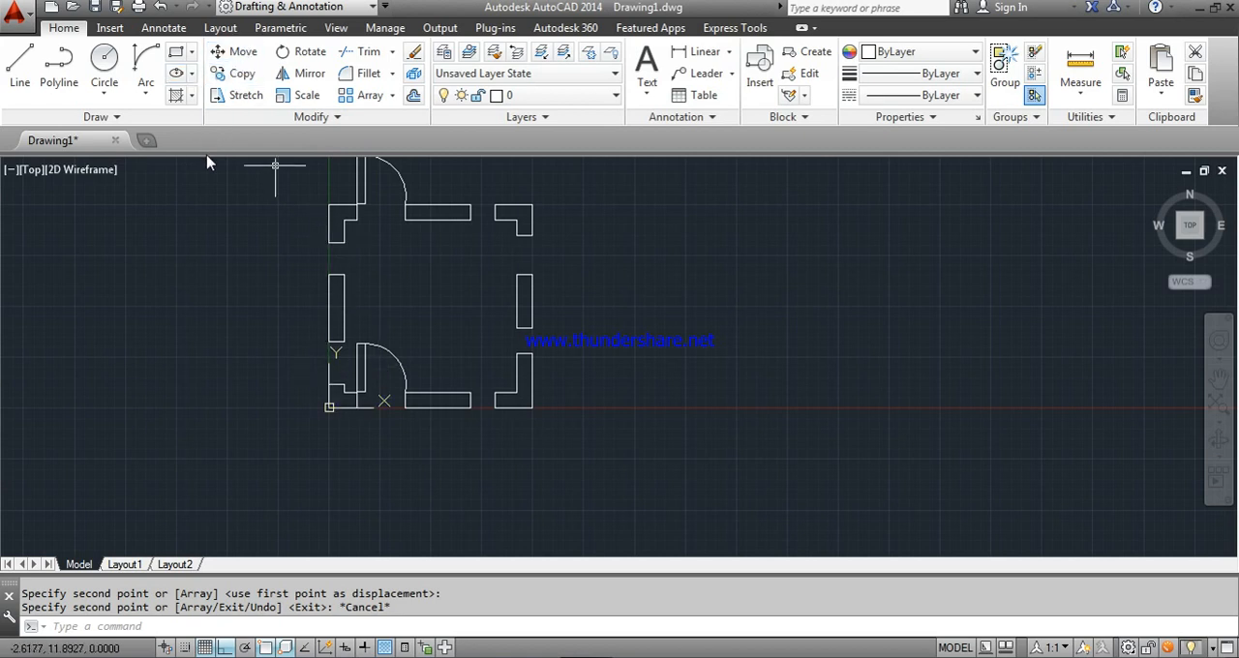
{"action": "left_click", "coordinate": [371, 345]}
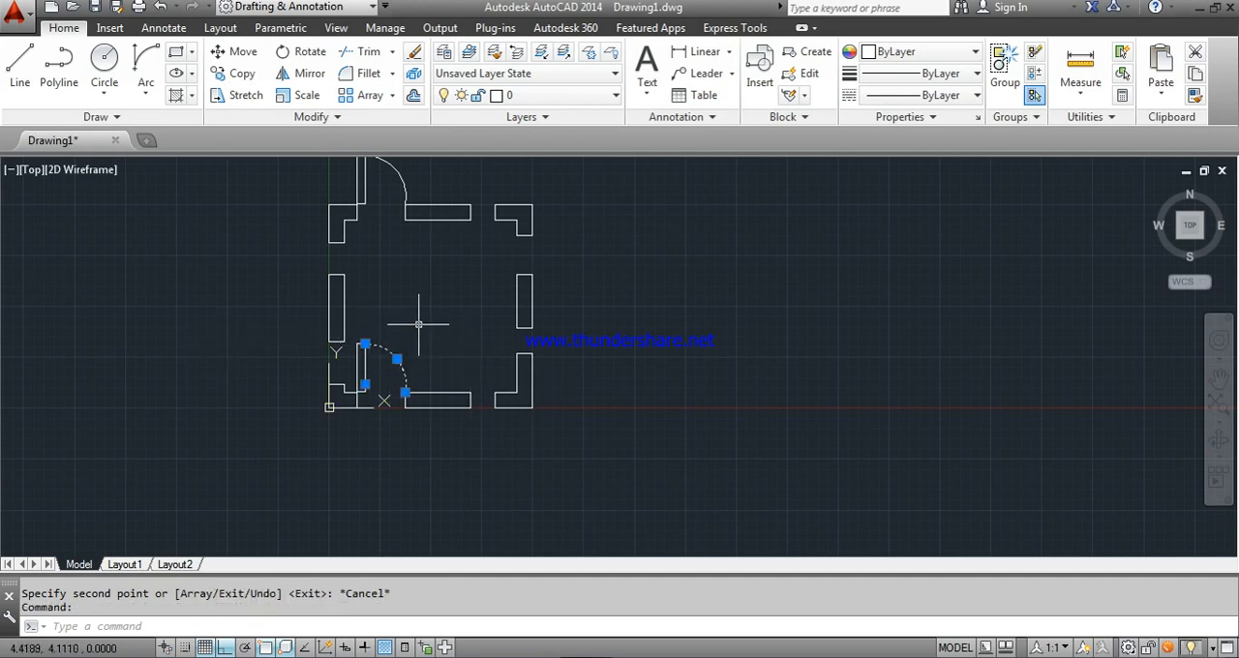
{"action": "key", "text": "Escape"}
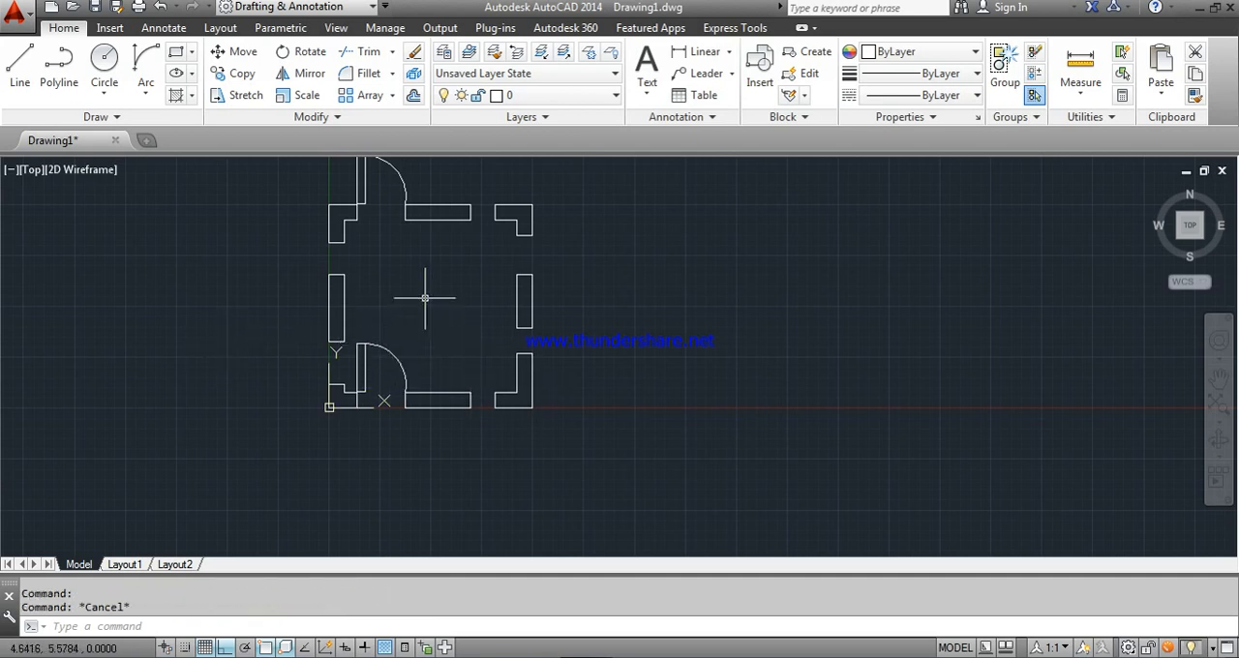
{"action": "left_click", "coordinate": [240, 53]}
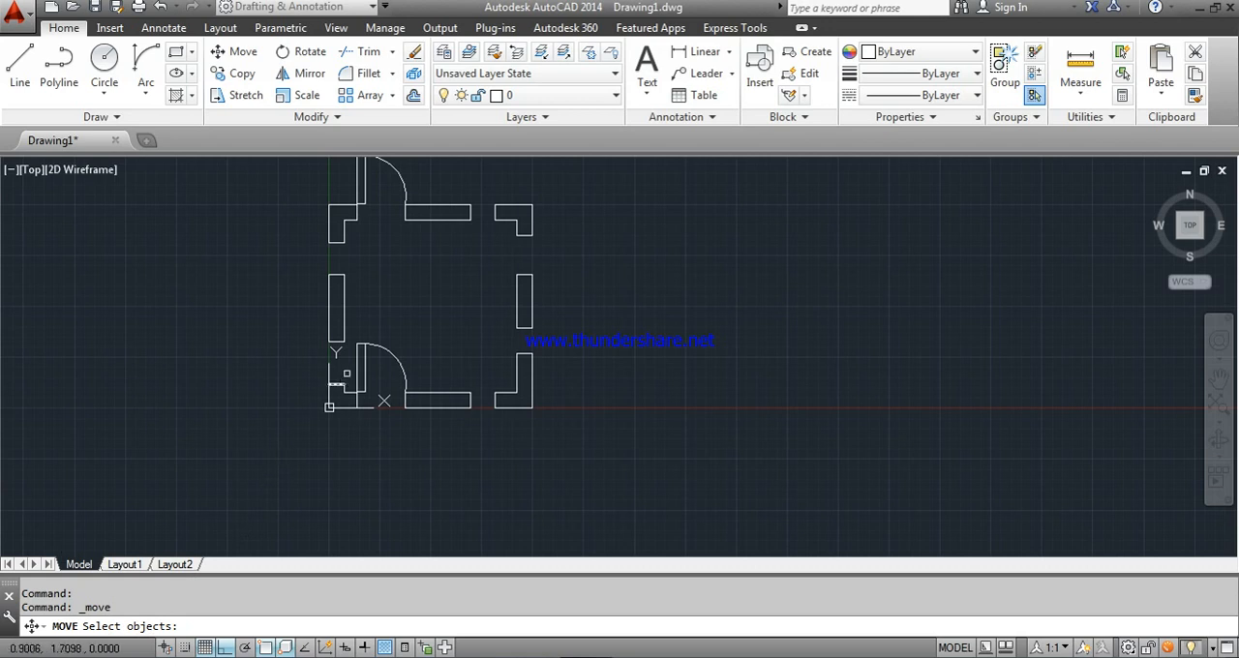
{"action": "left_click", "coordinate": [360, 360]}
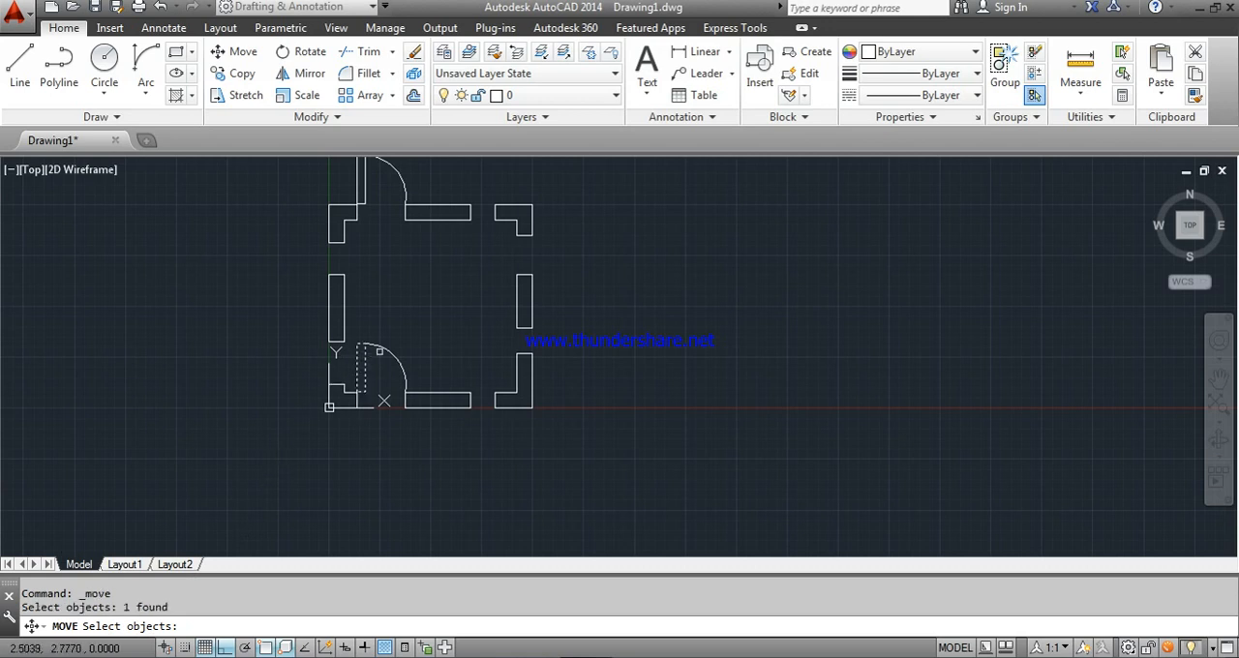
{"action": "left_click", "coordinate": [391, 358]}
{"action": "key", "text": "Return"}
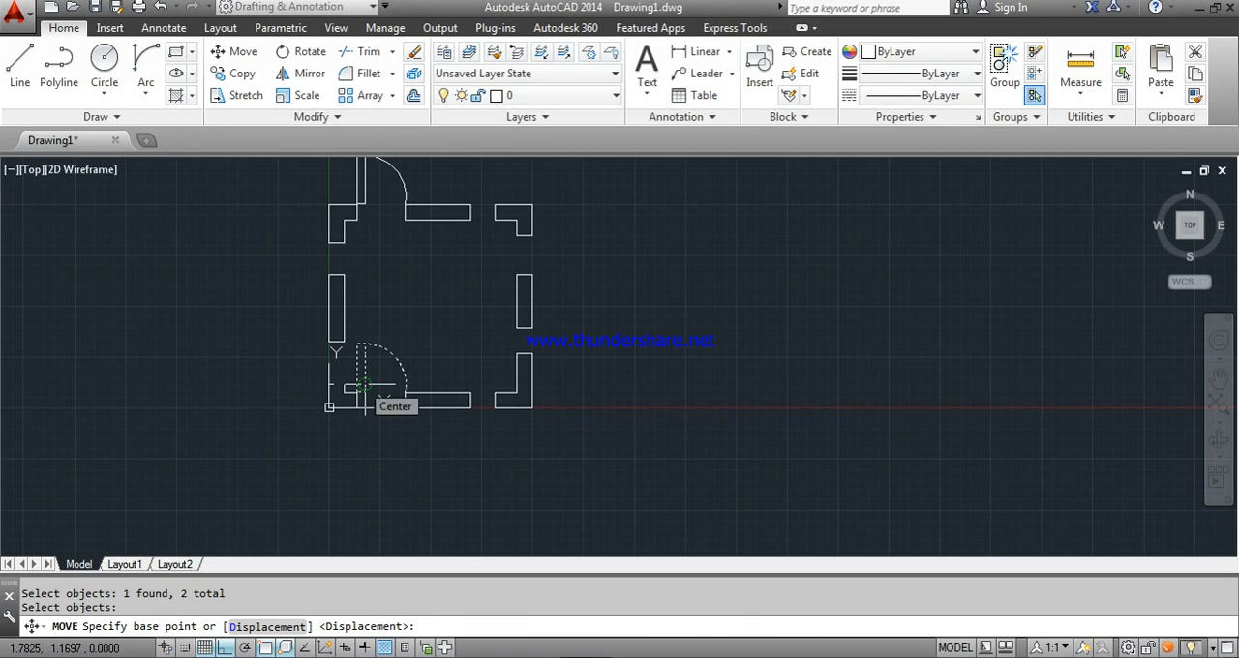
{"action": "scroll", "coordinate": [363, 381], "scroll_direction": "up", "scroll_amount": 4}
{"action": "left_click", "coordinate": [346, 411]}
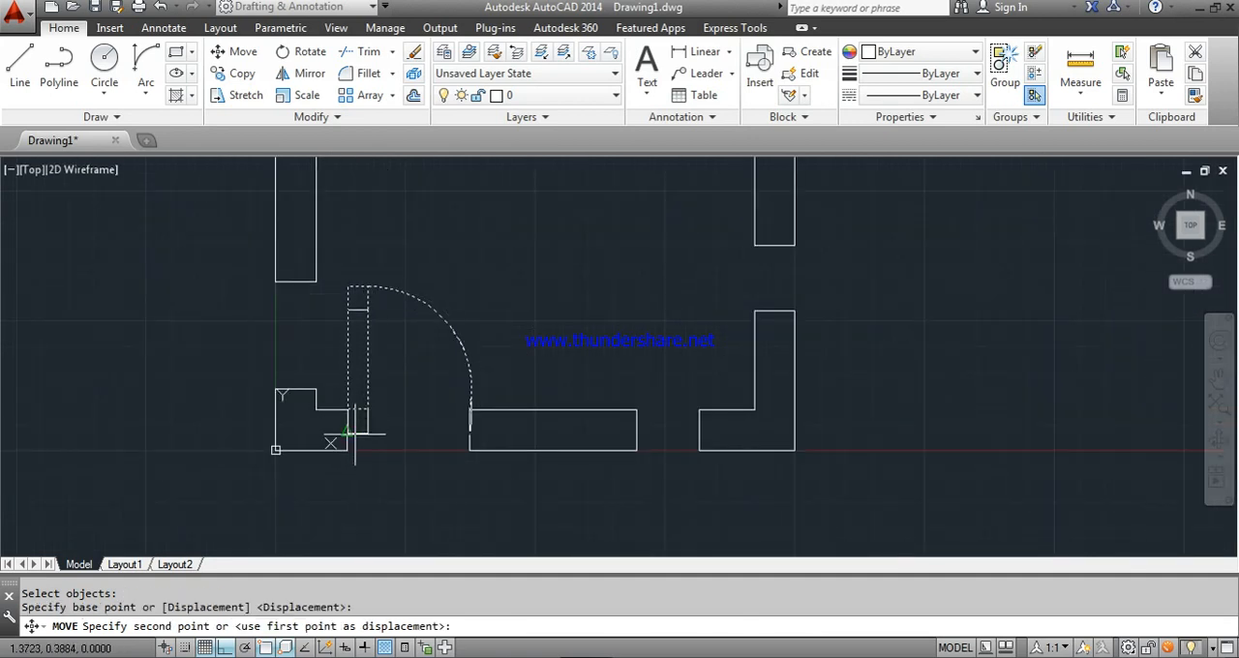
{"action": "left_click", "coordinate": [353, 448]}
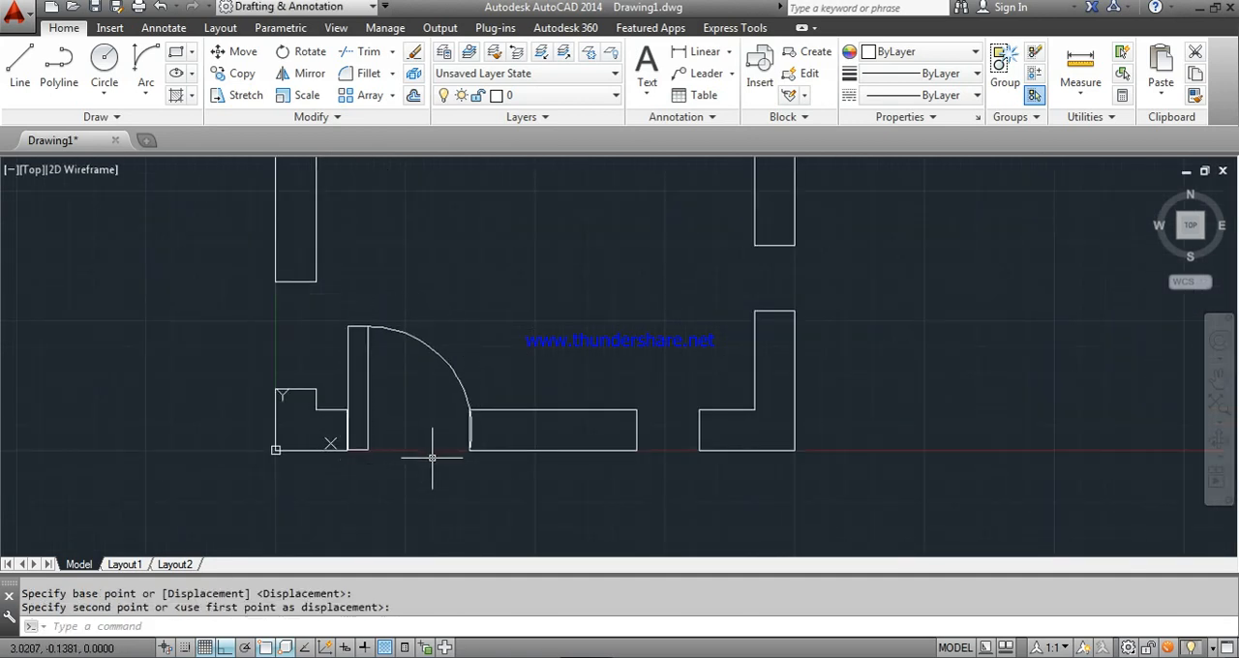
{"action": "scroll", "coordinate": [332, 440], "scroll_direction": "up", "scroll_amount": 4}
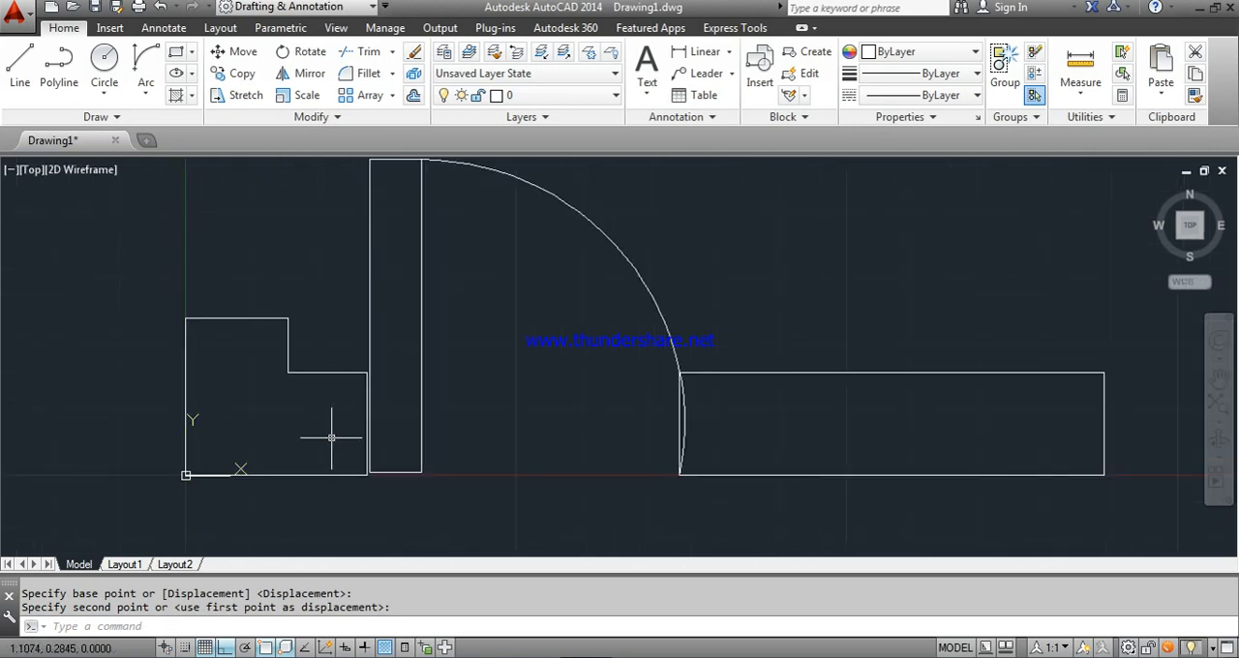
{"action": "scroll", "coordinate": [348, 424], "scroll_direction": "down", "scroll_amount": 4}
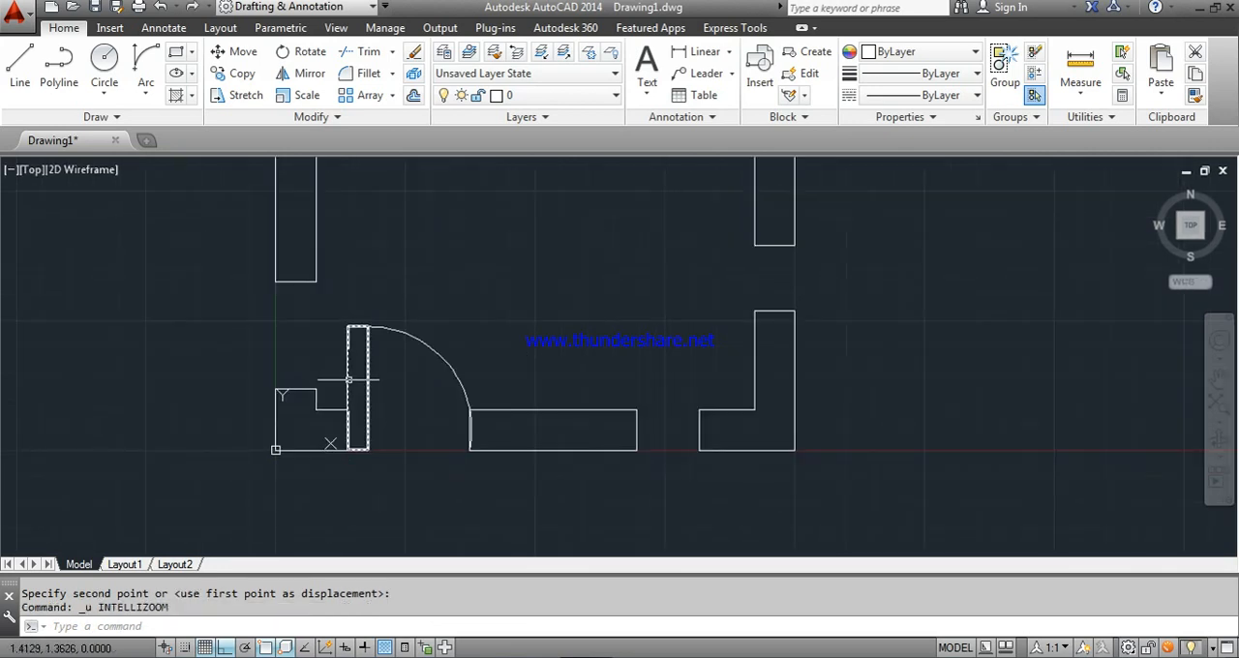
- Undo the last move and move the lower door leaf and arc straight down from the wall's inner corner to its outer corner
{"action": "key", "text": "ctrl+z"}
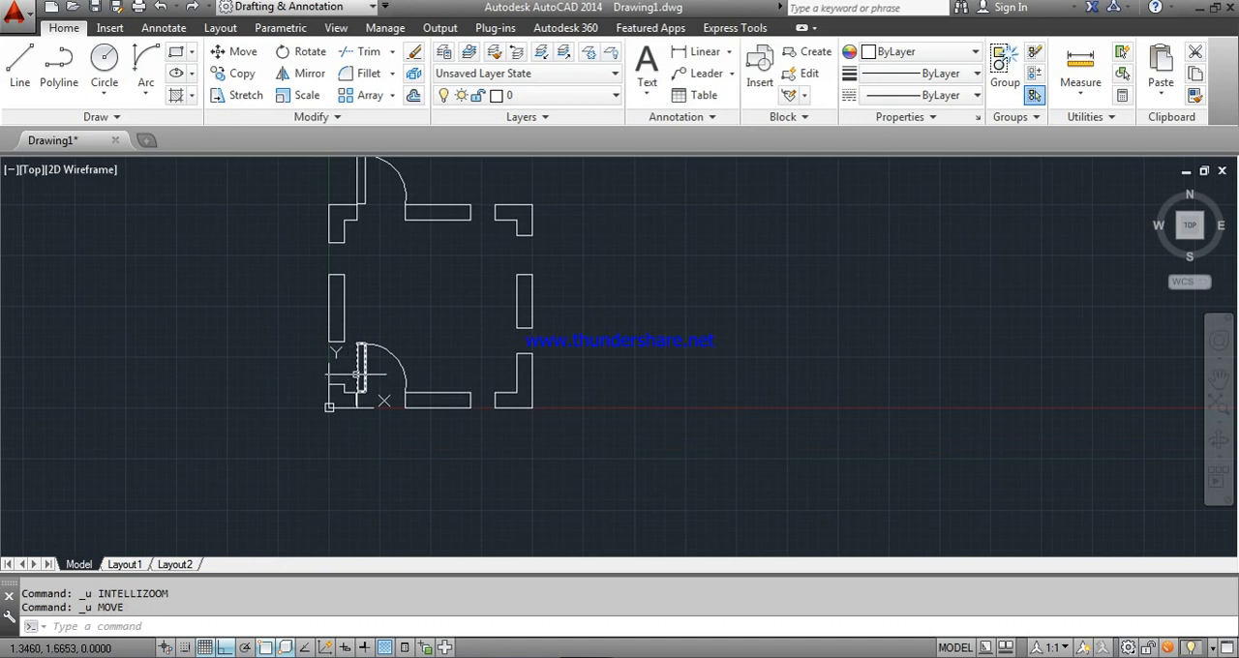
{"action": "left_click", "coordinate": [239, 56]}
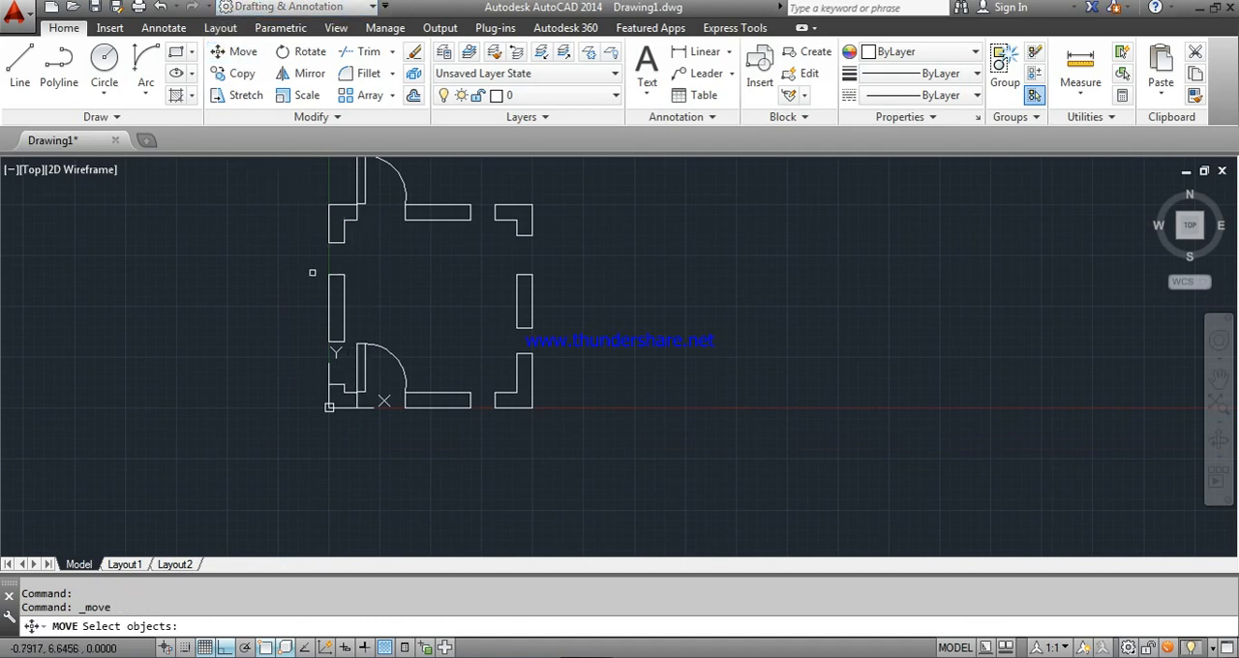
{"action": "left_click", "coordinate": [367, 364]}
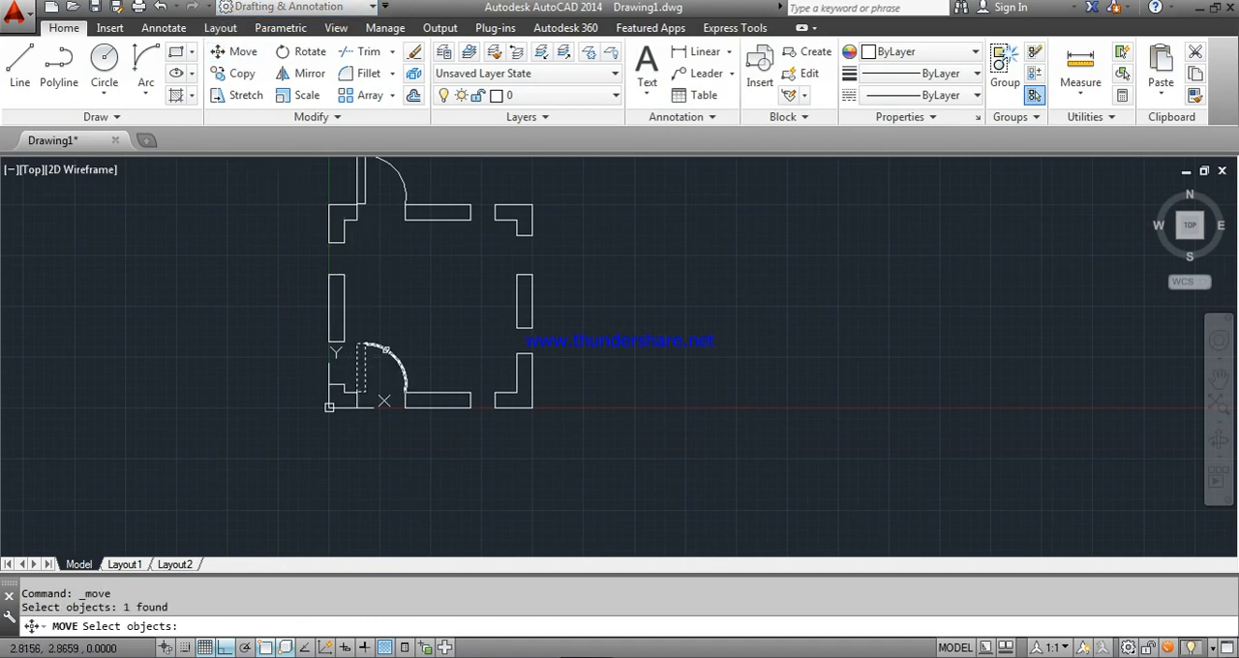
{"action": "left_click", "coordinate": [385, 347]}
{"action": "key", "text": "Return"}
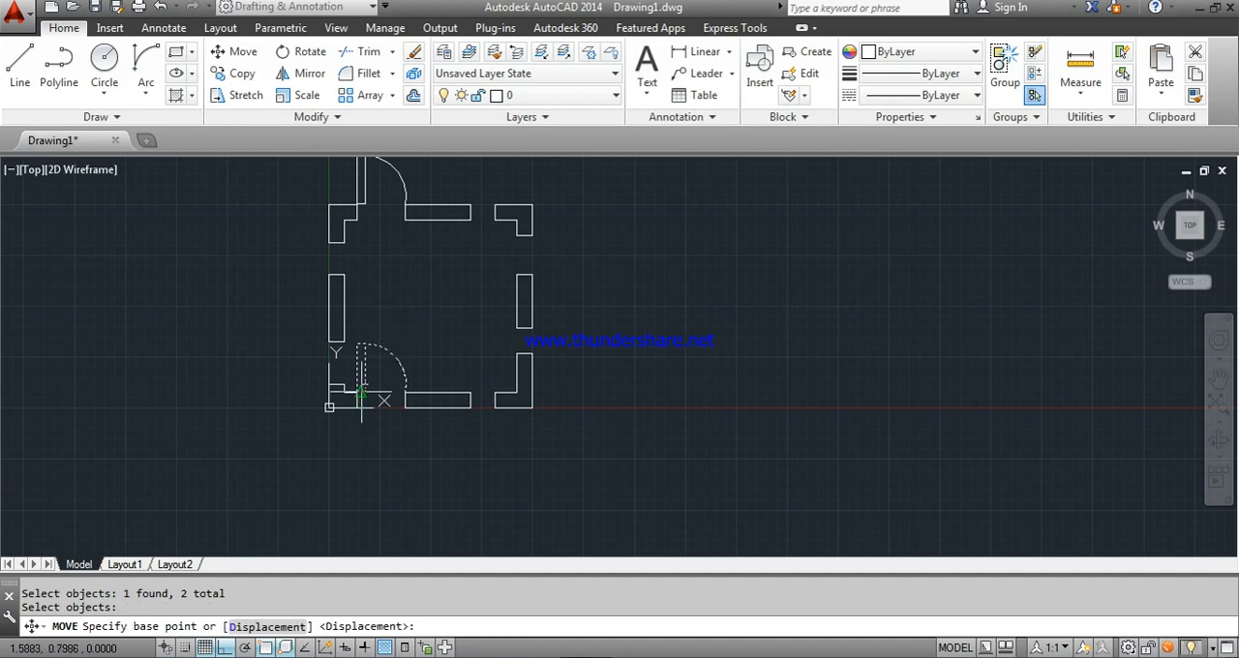
{"action": "scroll", "coordinate": [364, 391], "scroll_direction": "up", "scroll_amount": 6}
{"action": "left_click", "coordinate": [333, 394]}
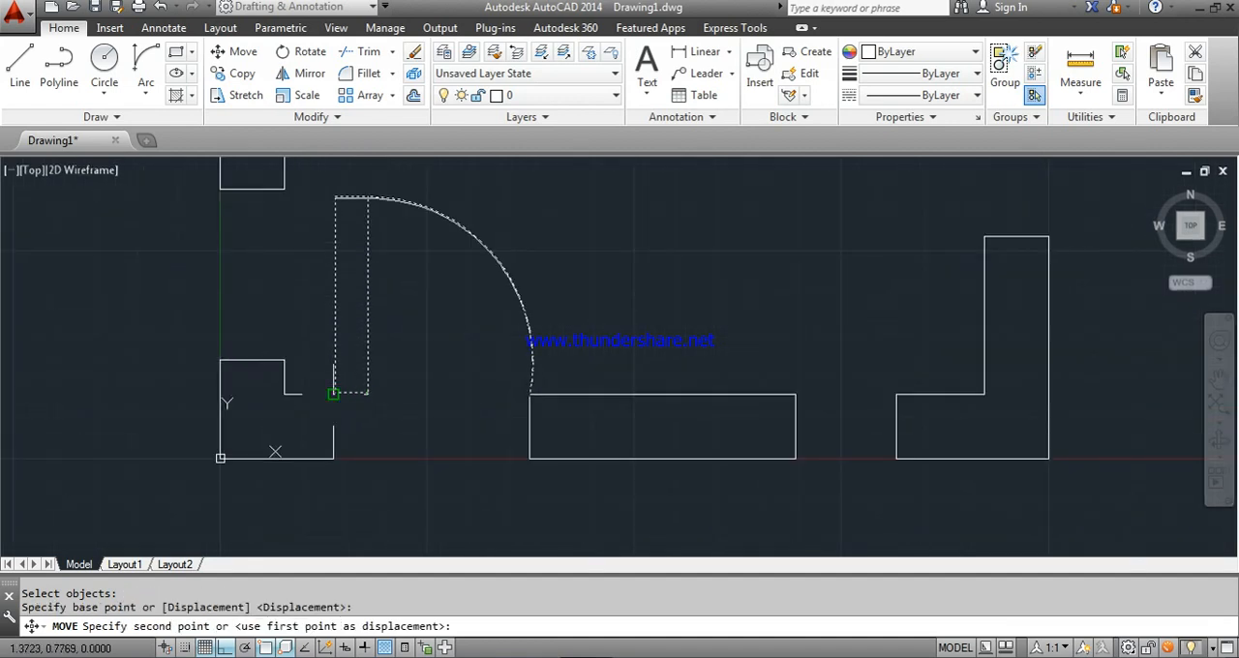
{"action": "left_click", "coordinate": [333, 457]}
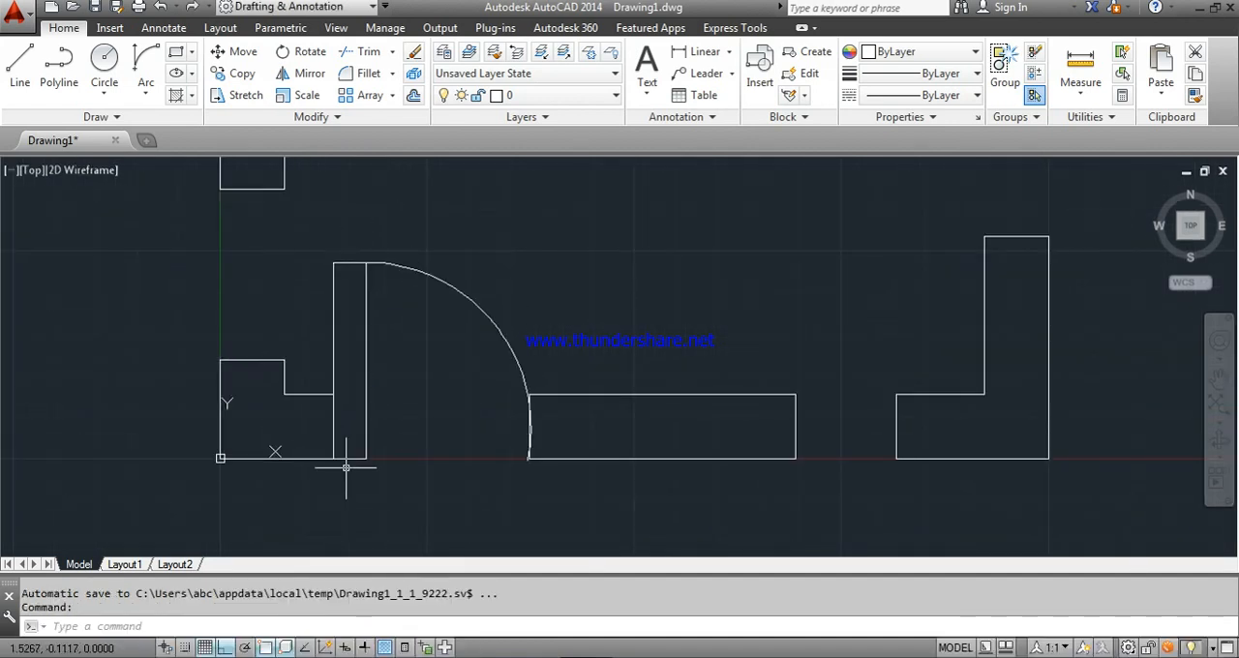
{"action": "key", "text": "Escape"}
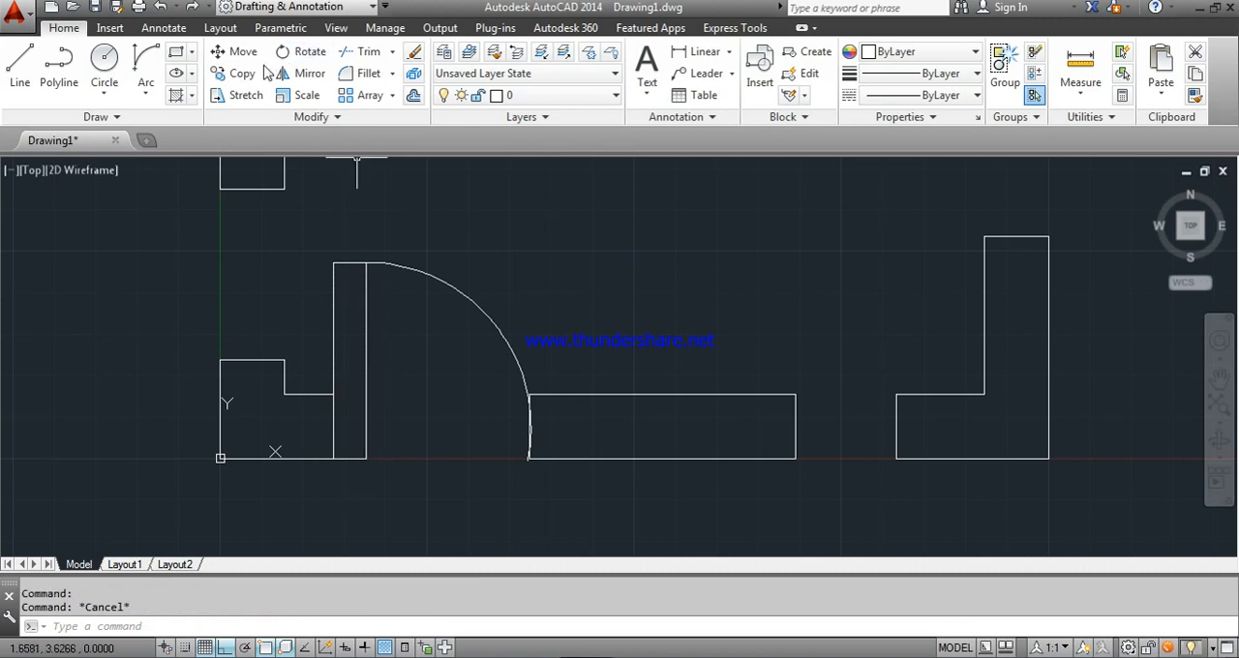
- Rotate the lower door leaf 180° about its lower-left corner so it stands open outside the wall
{"action": "left_click", "coordinate": [305, 61]}
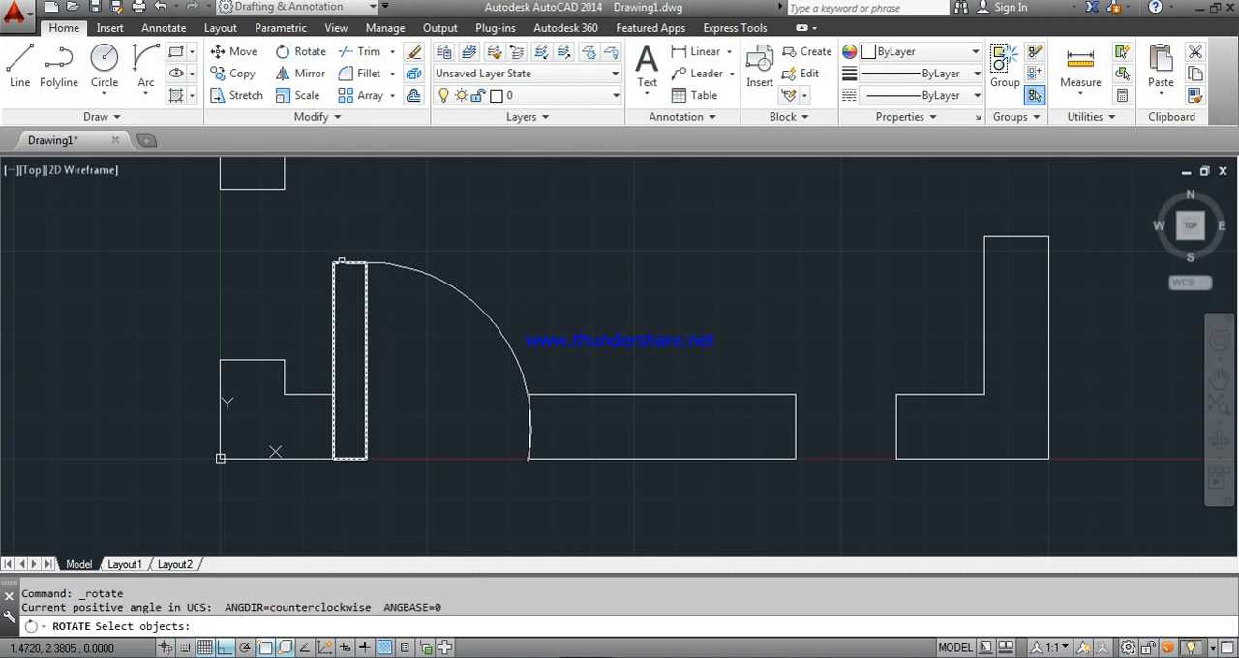
{"action": "left_click", "coordinate": [340, 263]}
{"action": "key", "text": "Return"}
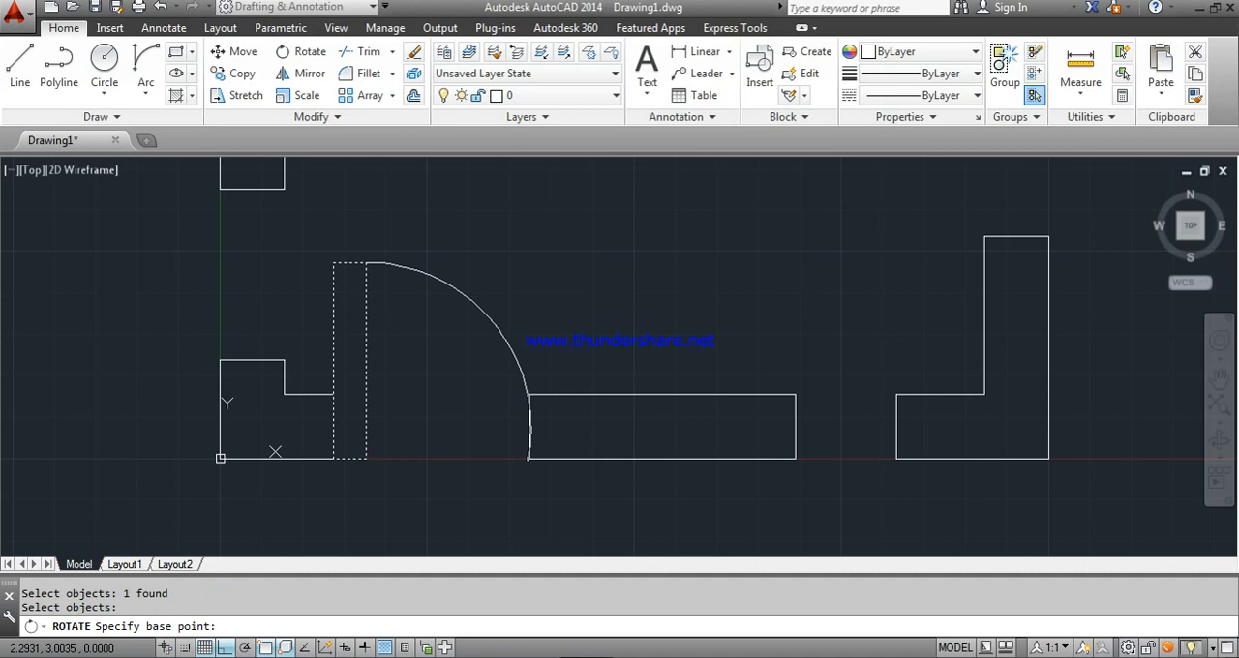
{"action": "left_click", "coordinate": [333, 458]}
{"action": "scroll", "coordinate": [333, 454], "scroll_direction": "down", "scroll_amount": 2}
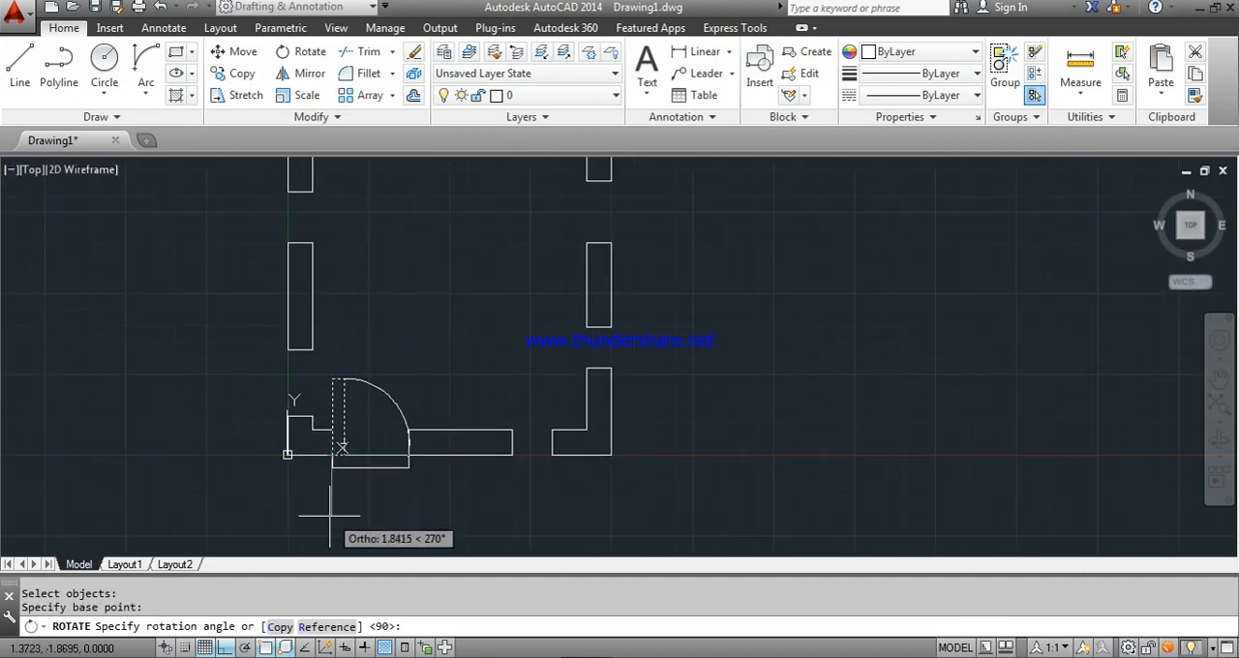
{"action": "left_click", "coordinate": [272, 486]}
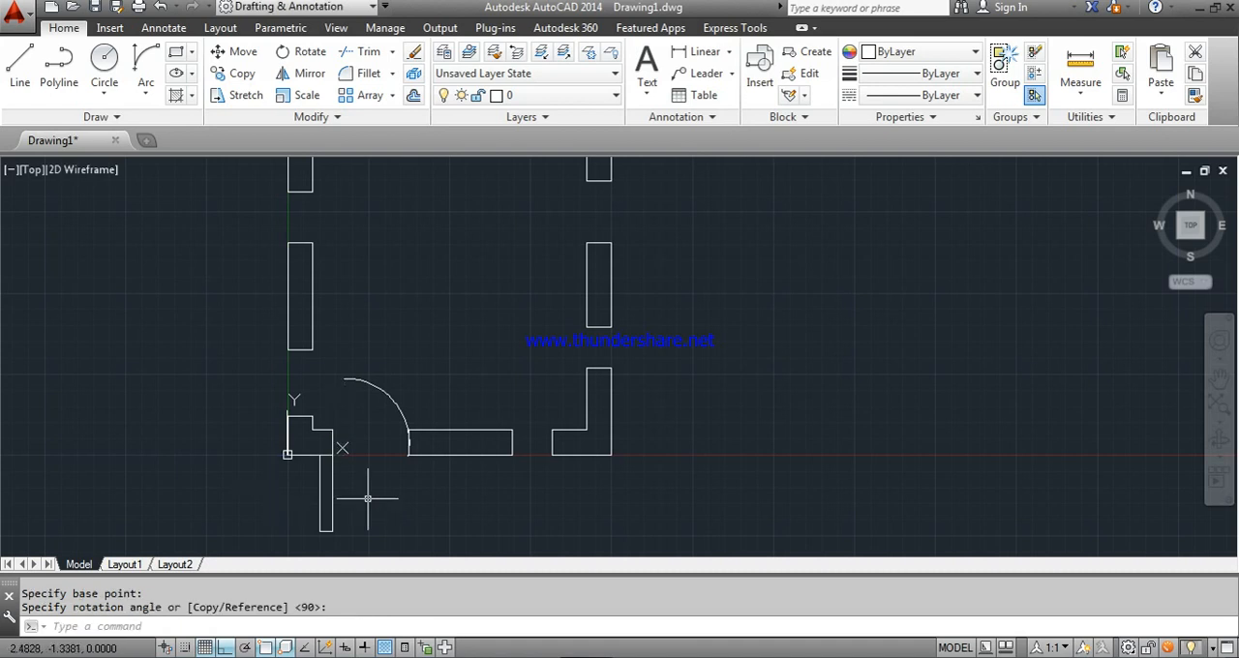
- Draw a Start, End, Direction arc from the opening's opposite outer corner to the leaf's lower-right corner, and delete the old arc inside the room
{"action": "left_click", "coordinate": [145, 66]}
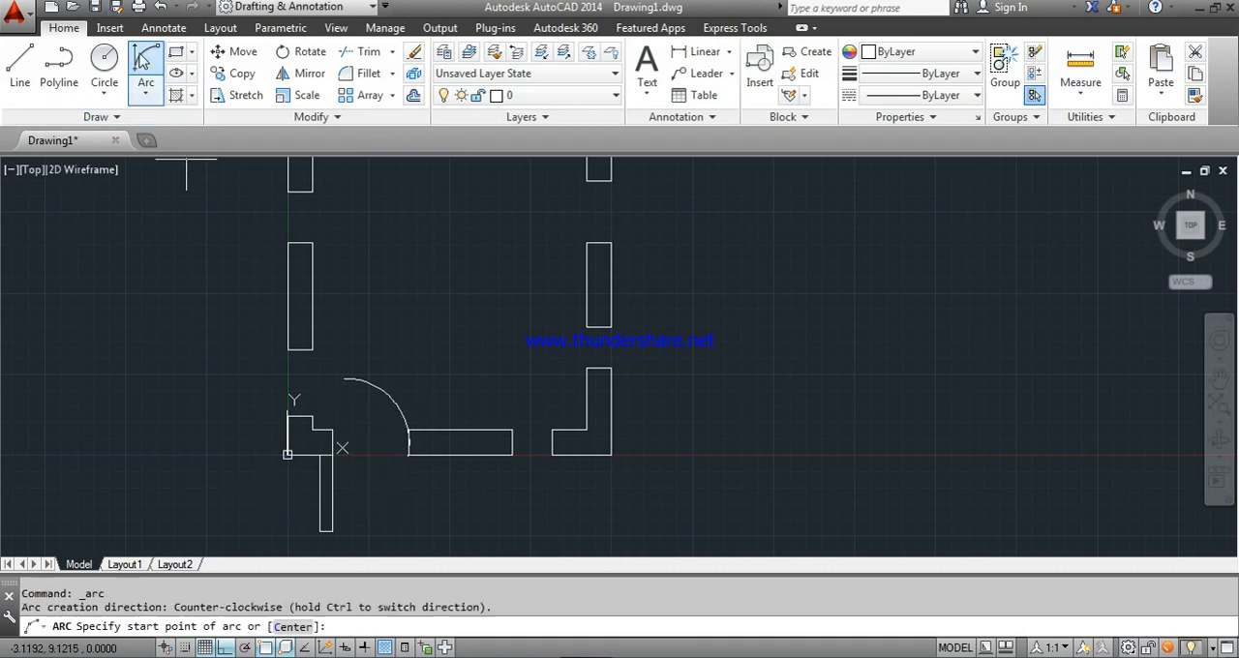
{"action": "left_click", "coordinate": [408, 455]}
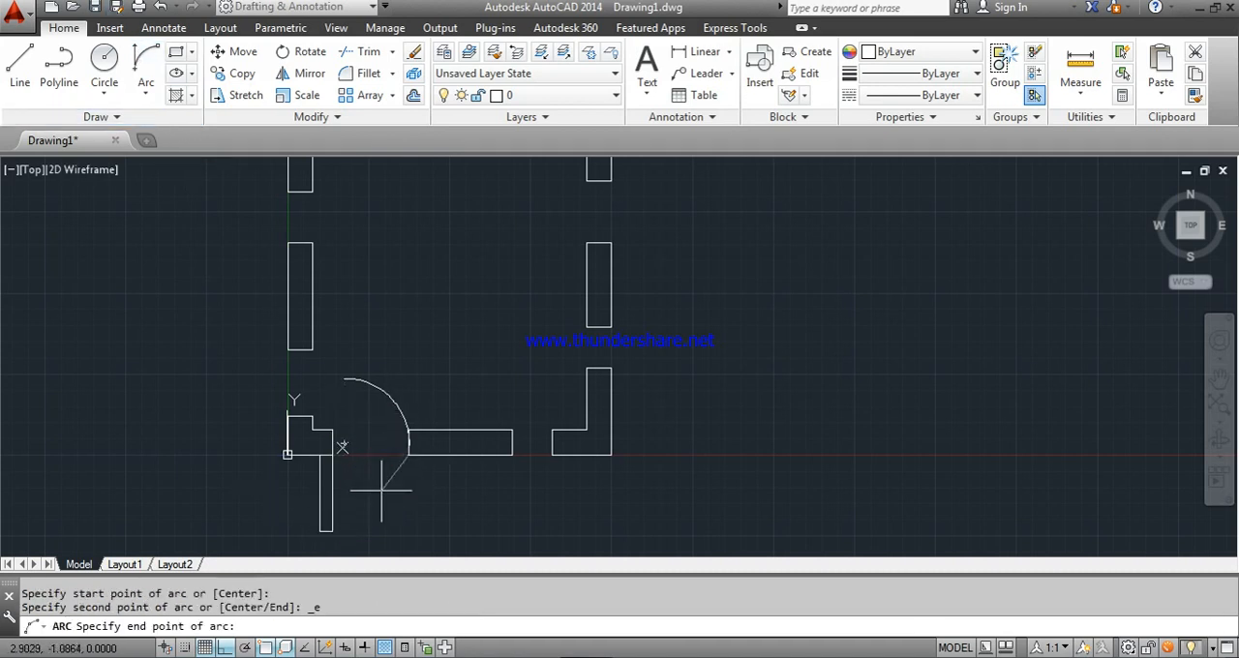
{"action": "left_click", "coordinate": [334, 528]}
{"action": "left_click", "coordinate": [368, 523]}
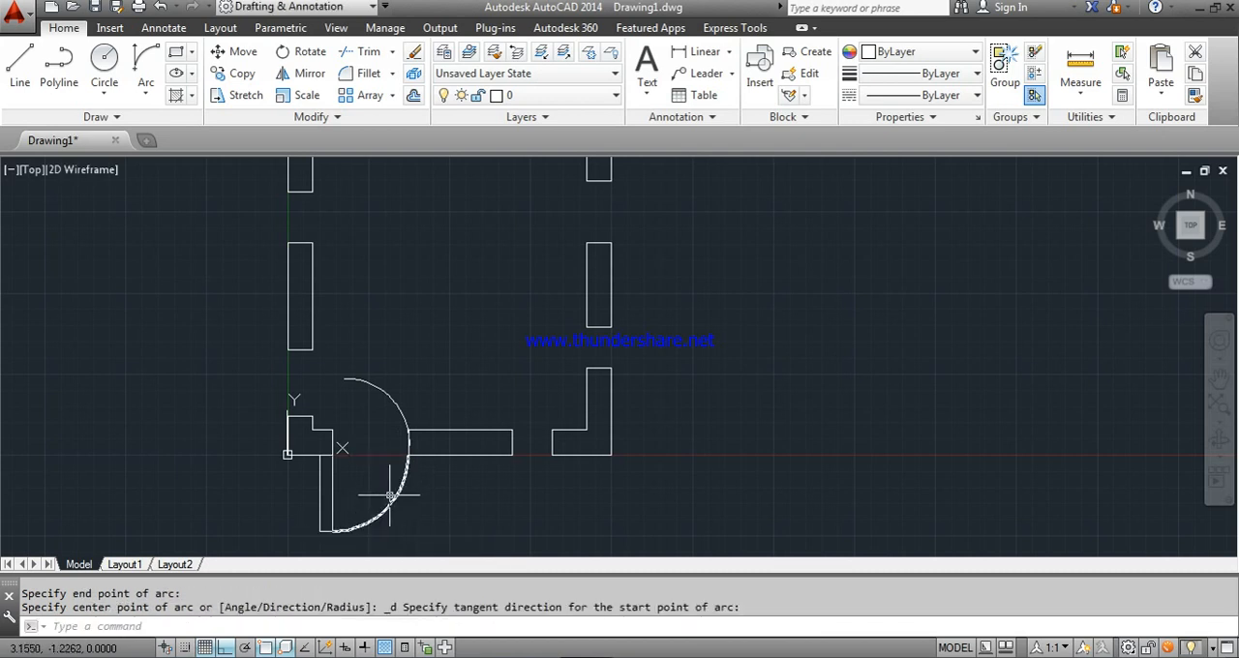
{"action": "left_click", "coordinate": [391, 399]}
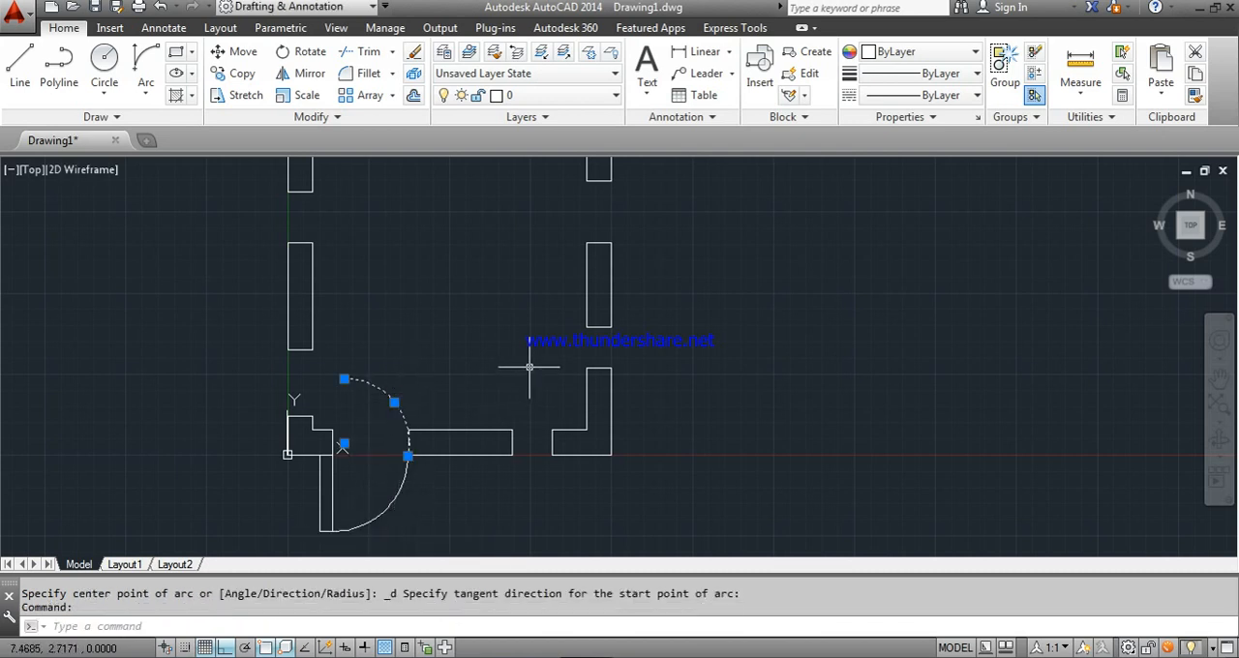
{"action": "key", "text": "Delete"}
- Draw a door leaf rectangle across the left wall's lower opening, from its upper outer corner to the midpoint of the opposite wall end
{"action": "scroll", "coordinate": [497, 351], "scroll_direction": "down", "scroll_amount": 2}
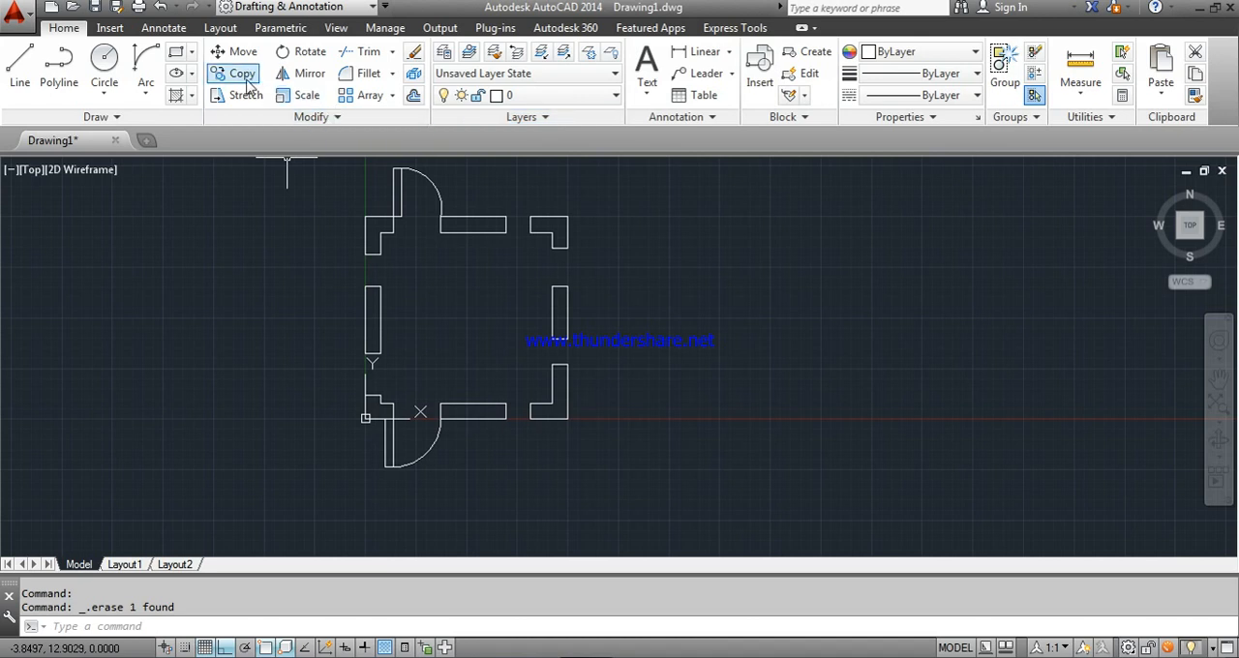
{"action": "left_click", "coordinate": [176, 53]}
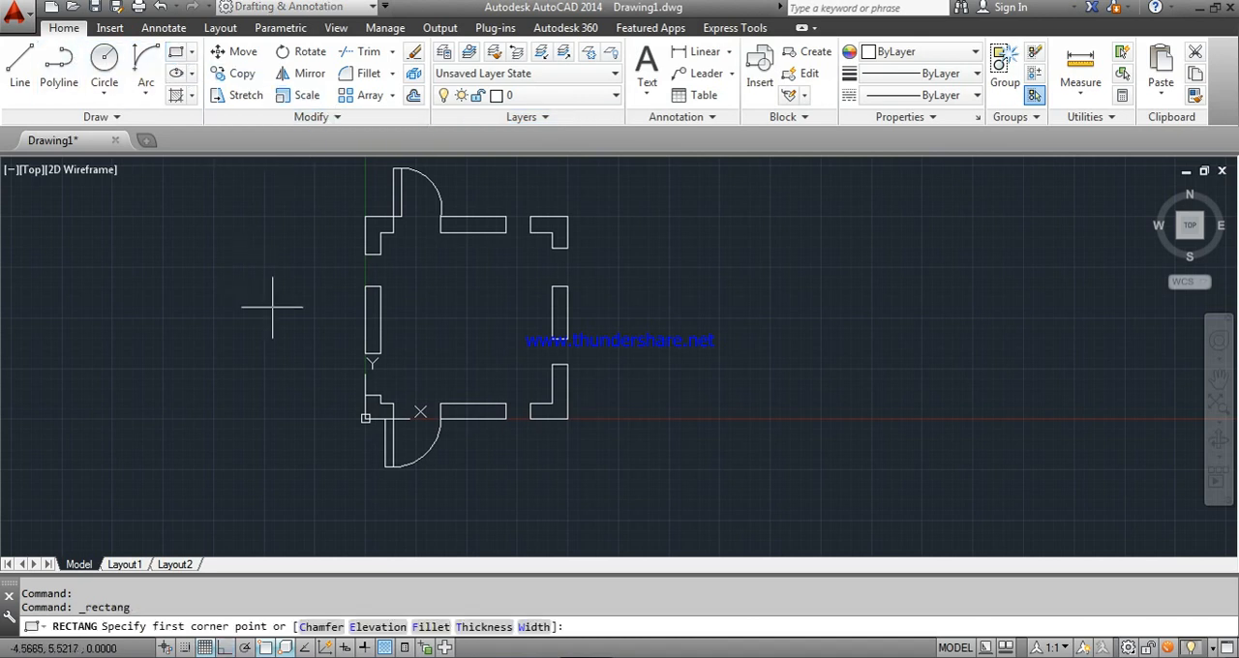
{"action": "scroll", "coordinate": [378, 404], "scroll_direction": "up", "scroll_amount": 6}
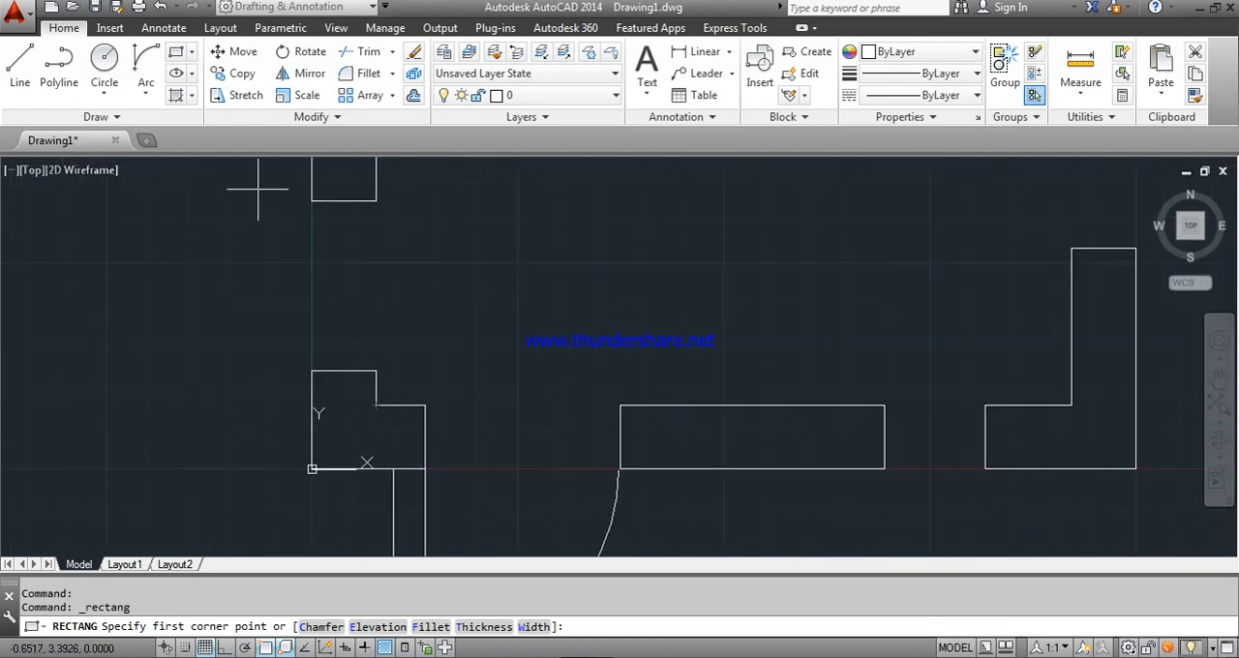
{"action": "left_click", "coordinate": [311, 200]}
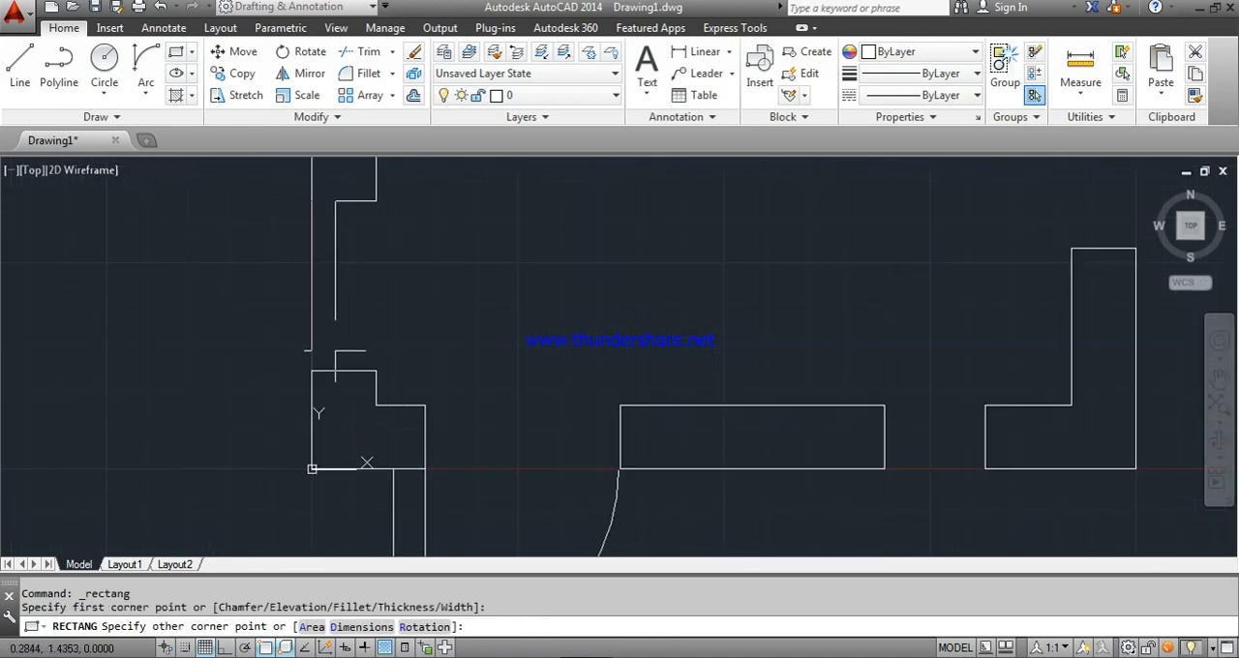
{"action": "left_click", "coordinate": [343, 371]}
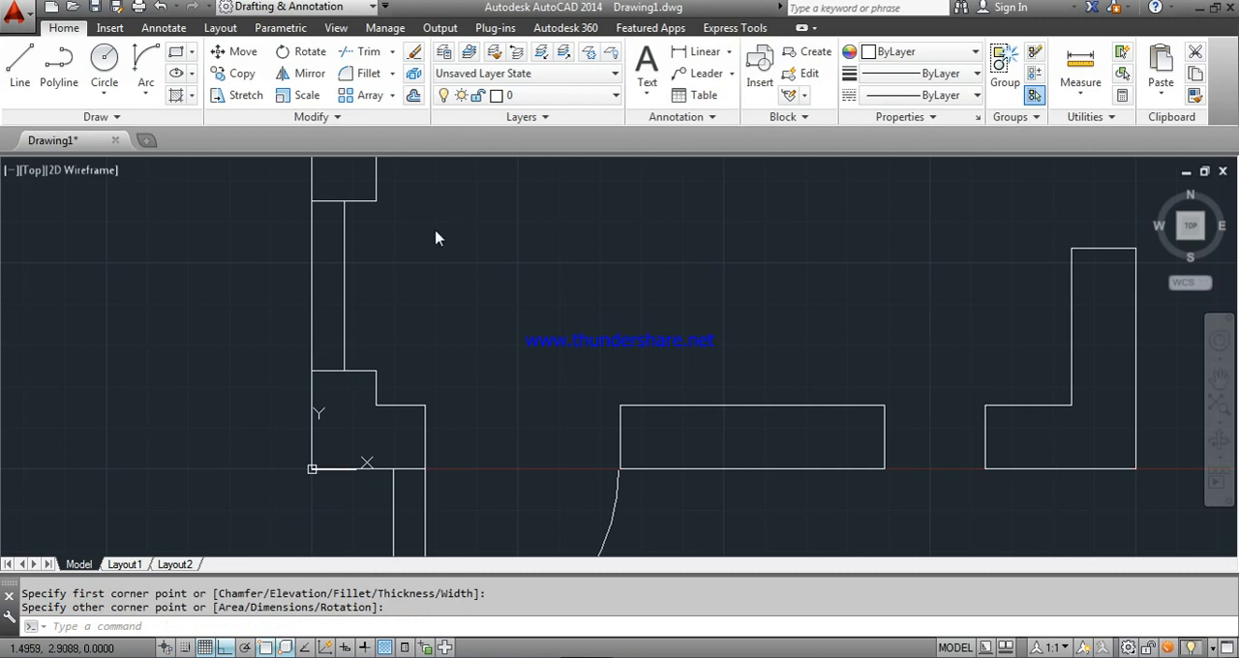
{"action": "right_click", "coordinate": [436, 238]}
{"action": "left_click", "coordinate": [428, 230]}
- Rotate the new door leaf 90° clockwise about its upper-left corner so it stands open outside the left wall
{"action": "left_click", "coordinate": [306, 53]}
{"action": "left_click", "coordinate": [345, 263]}
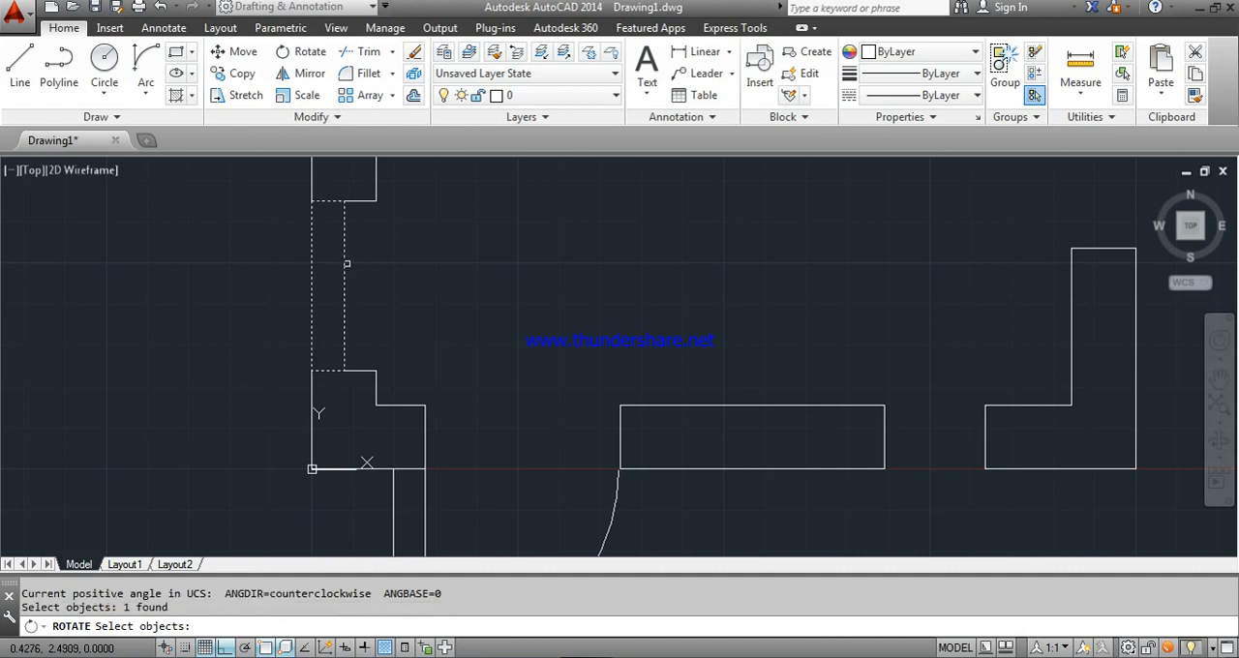
{"action": "key", "text": "Return"}
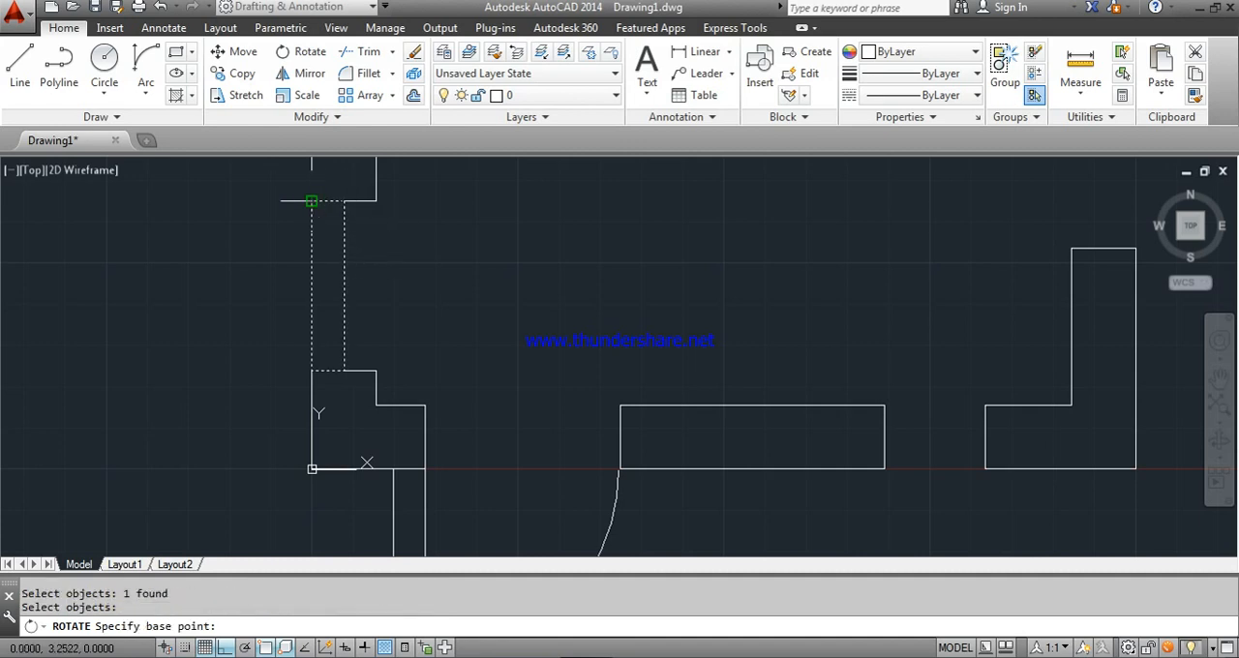
{"action": "left_click", "coordinate": [310, 201]}
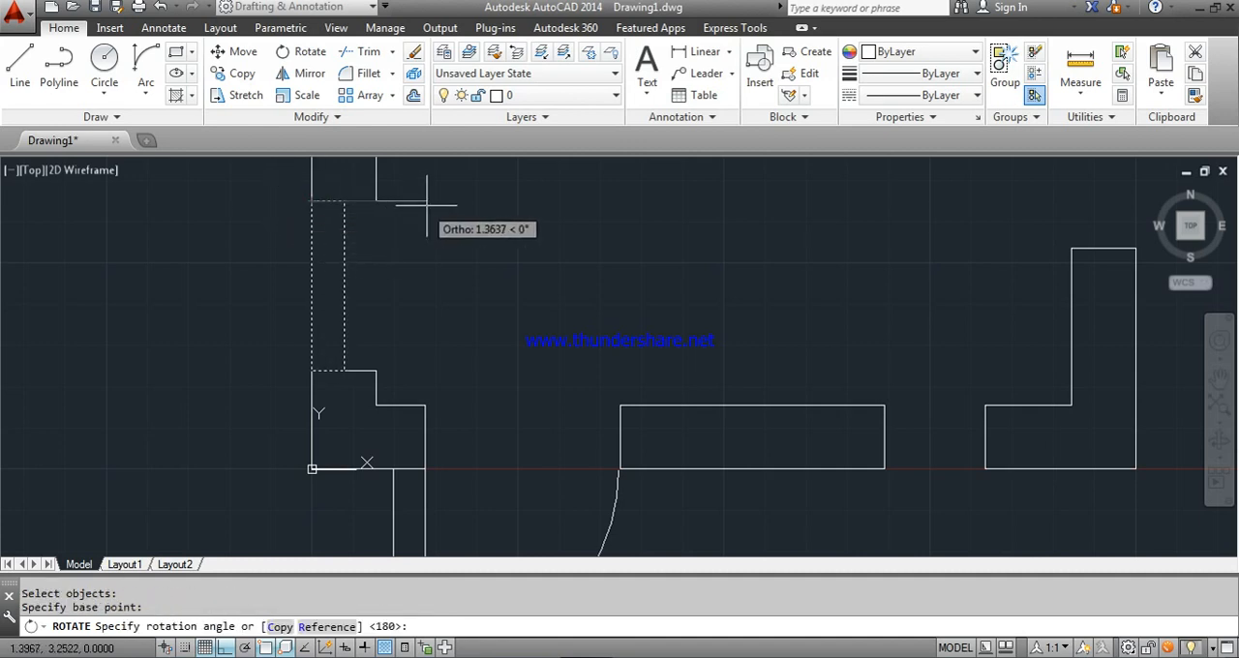
{"action": "left_click", "coordinate": [288, 372]}
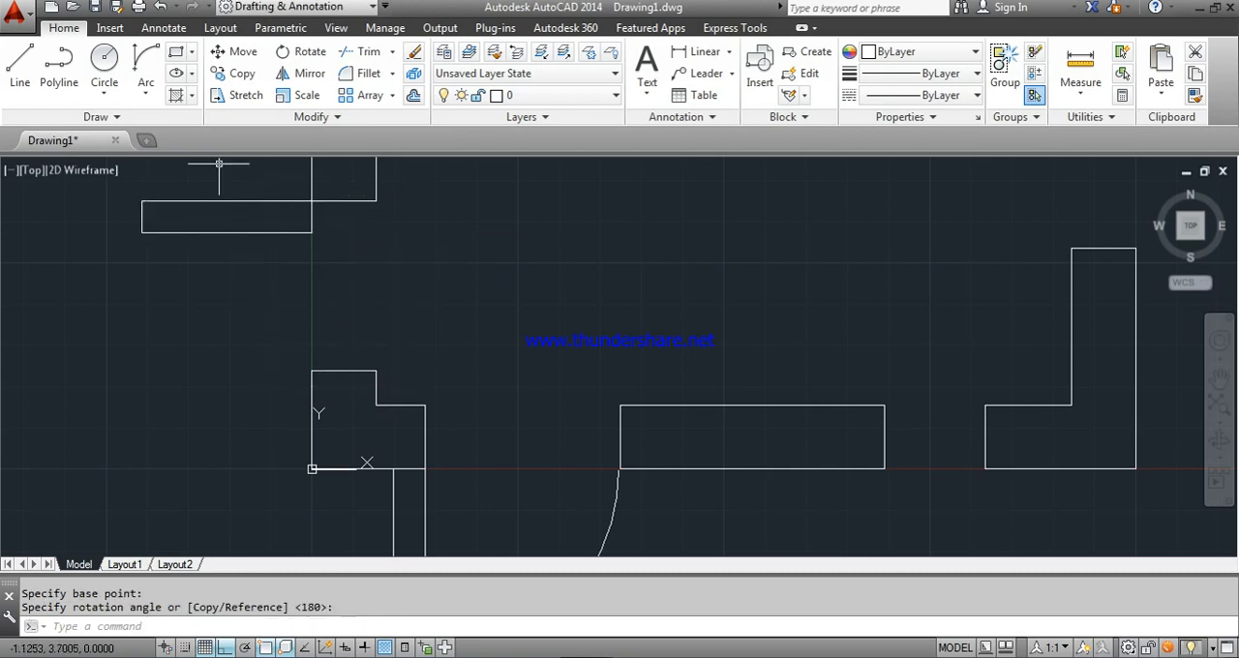
- Draw a Start, End, Direction arc from the door leaf's lower-left corner to the outer corner of the wall below as the door swing
{"action": "left_click", "coordinate": [145, 62]}
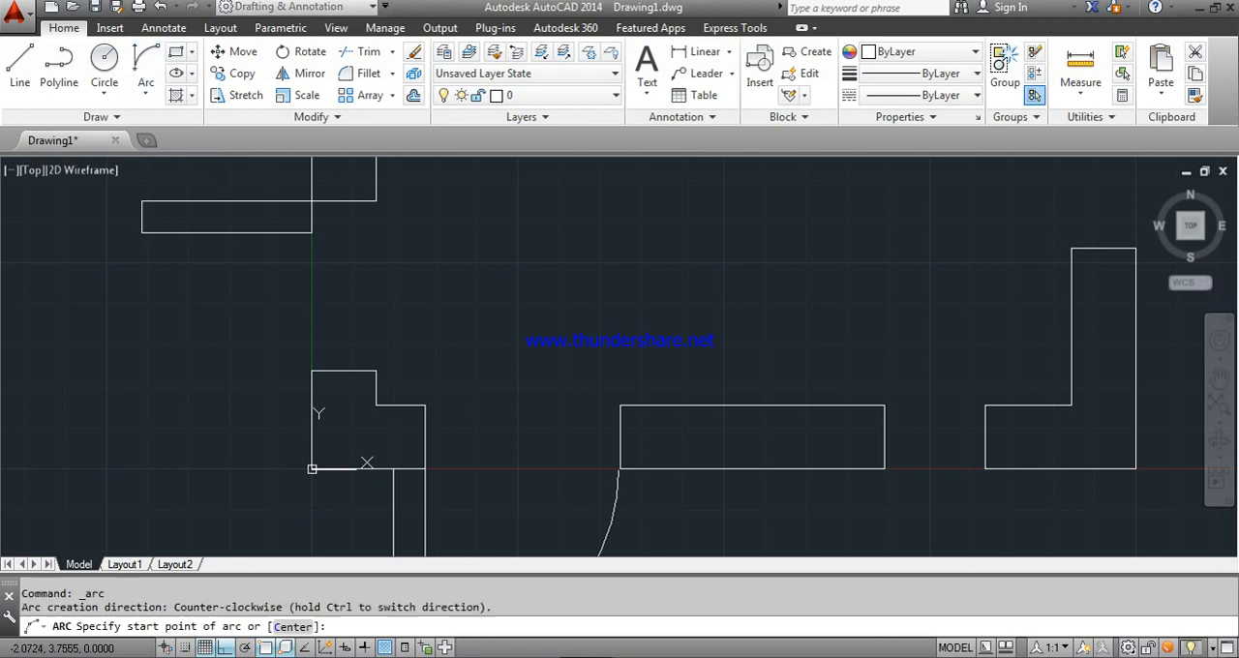
{"action": "left_click", "coordinate": [141, 232]}
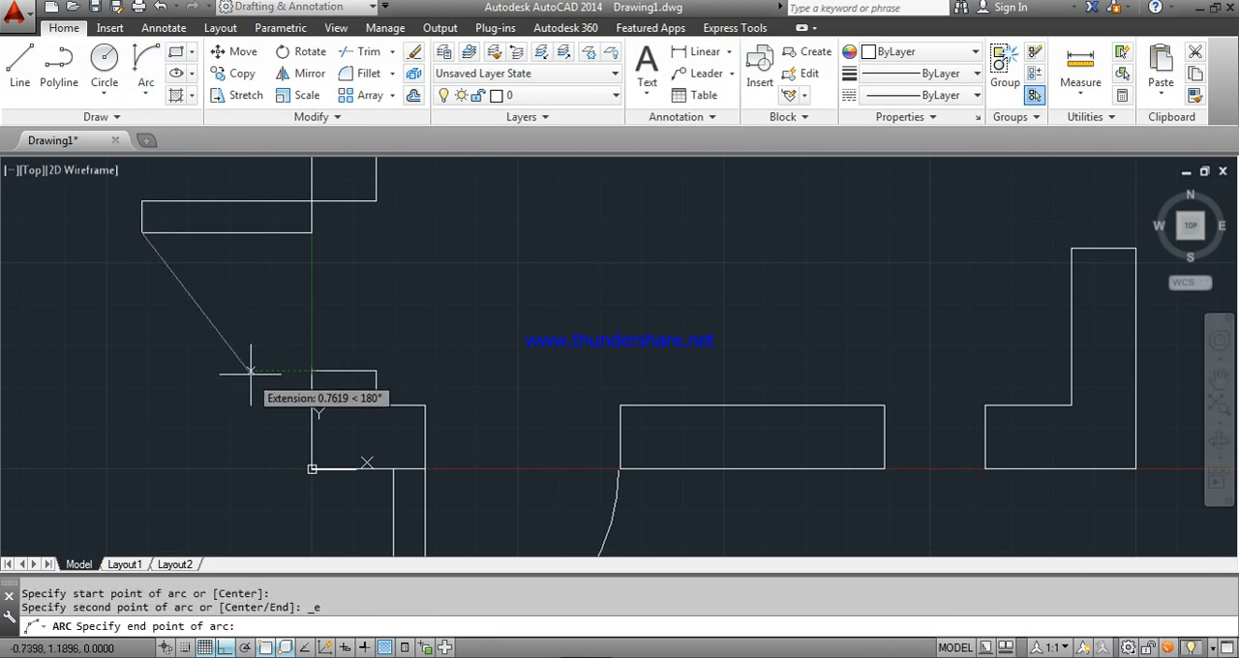
{"action": "left_click", "coordinate": [311, 371]}
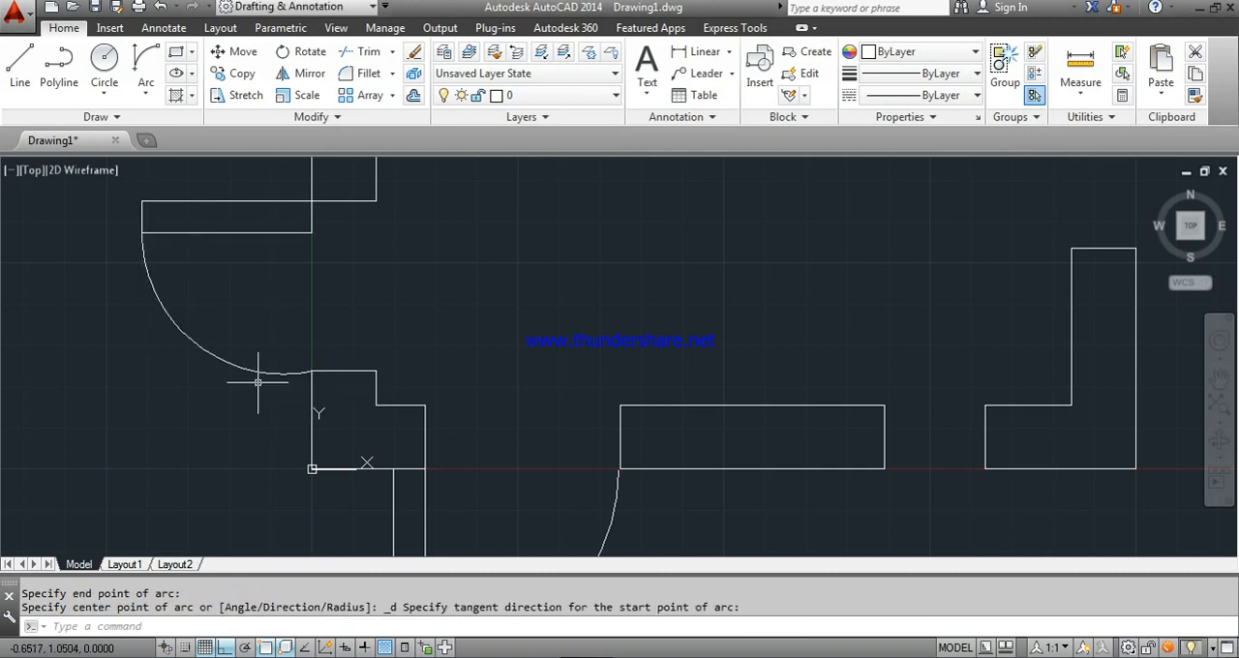
- Draw a door leaf rectangle across the left wall's upper opening, from its lower inner corner to the midpoint of the upper wall end
{"action": "scroll", "coordinate": [254, 365], "scroll_direction": "down", "scroll_amount": 2}
{"action": "scroll", "coordinate": [254, 366], "scroll_direction": "down", "scroll_amount": 2}
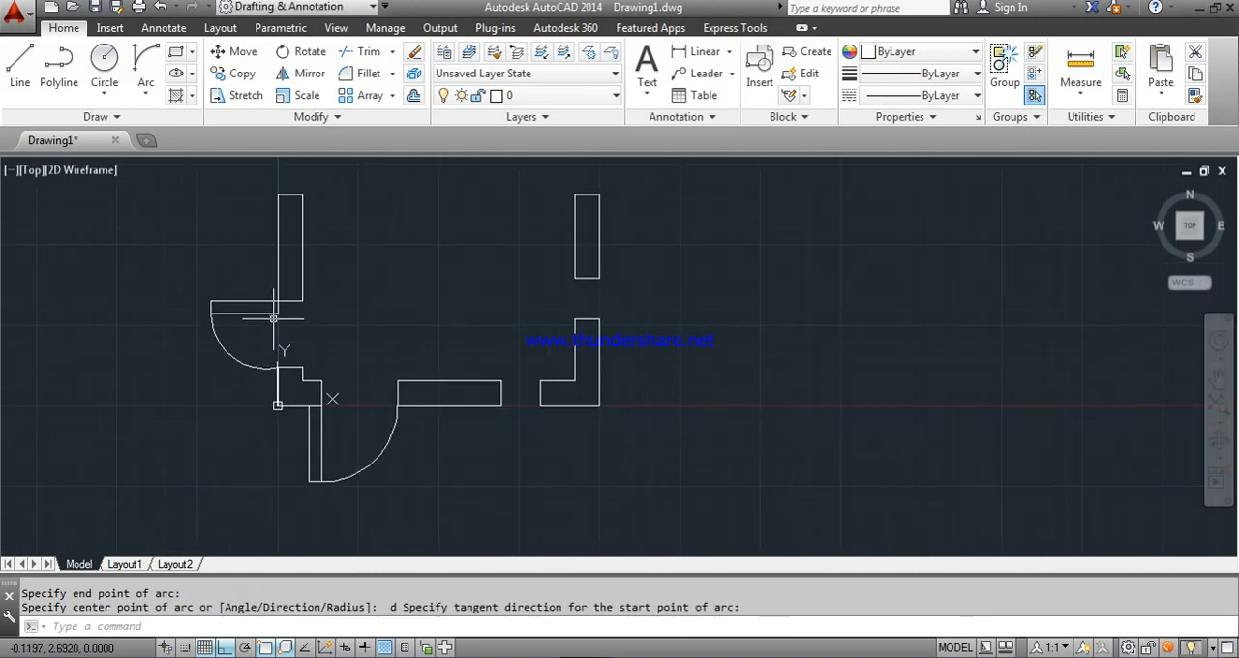
{"action": "scroll", "coordinate": [276, 310], "scroll_direction": "down", "scroll_amount": 4}
{"action": "scroll", "coordinate": [314, 284], "scroll_direction": "up", "scroll_amount": 3}
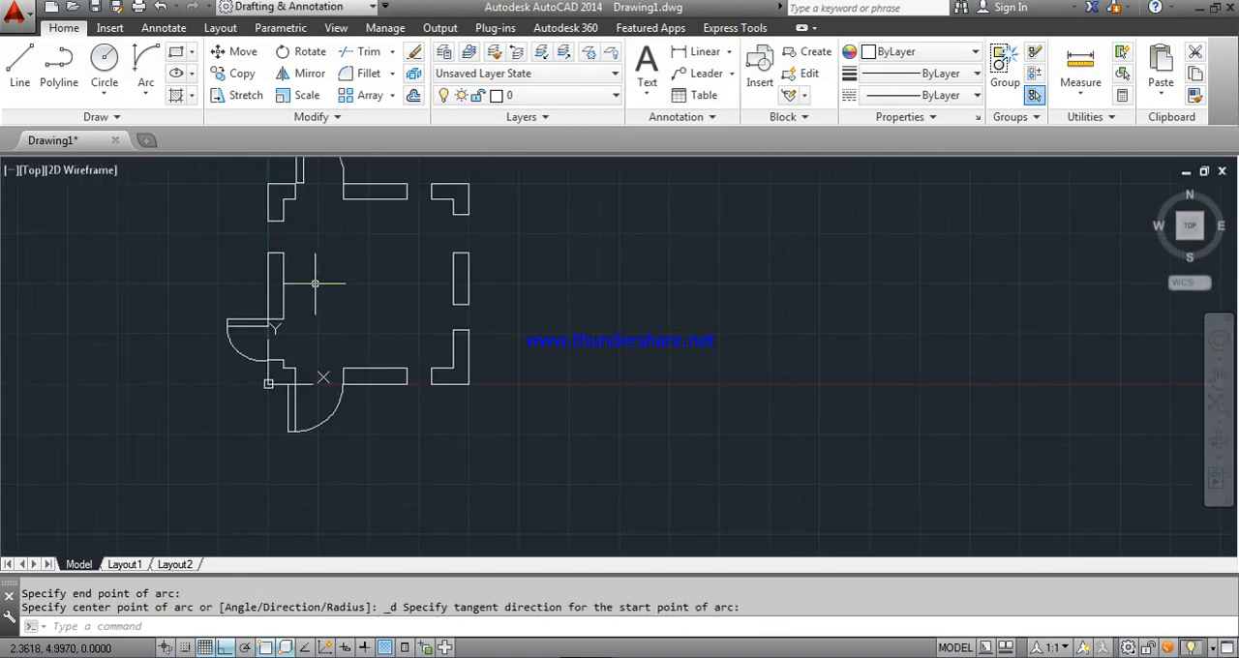
{"action": "scroll", "coordinate": [315, 284], "scroll_direction": "down", "scroll_amount": 2}
{"action": "middle_click_drag", "start_coordinate": [316, 275], "coordinate": [320, 359]}
{"action": "scroll", "coordinate": [290, 380], "scroll_direction": "up", "scroll_amount": 2}
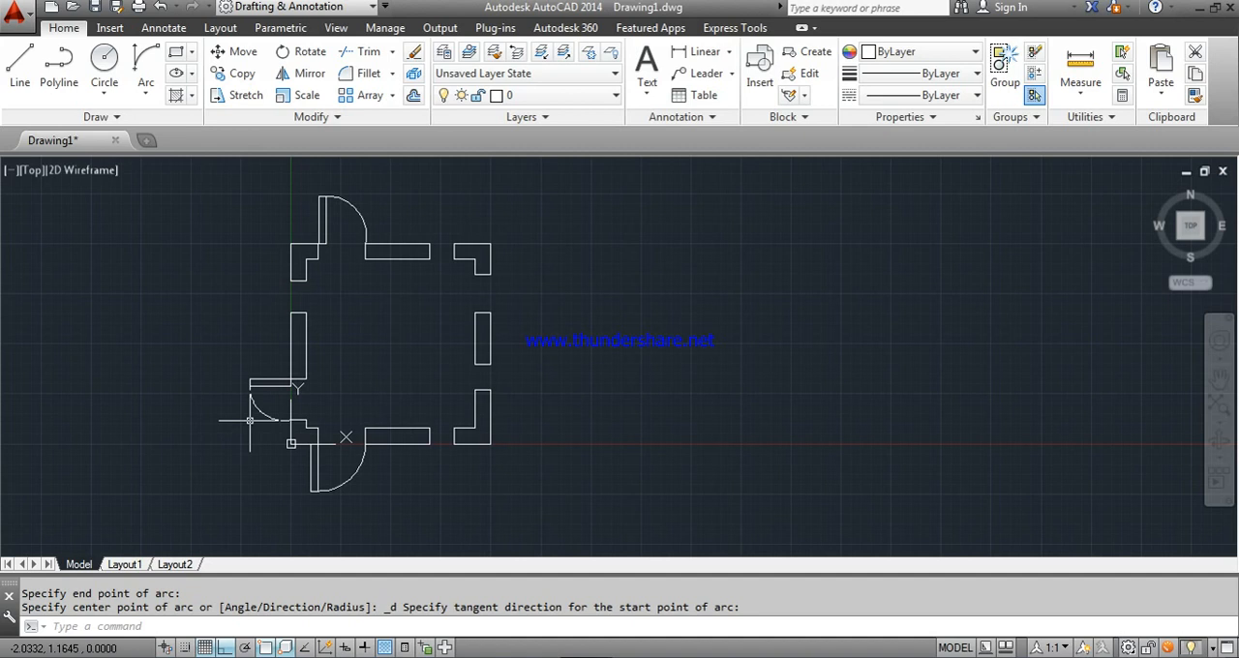
{"action": "left_click", "coordinate": [176, 56]}
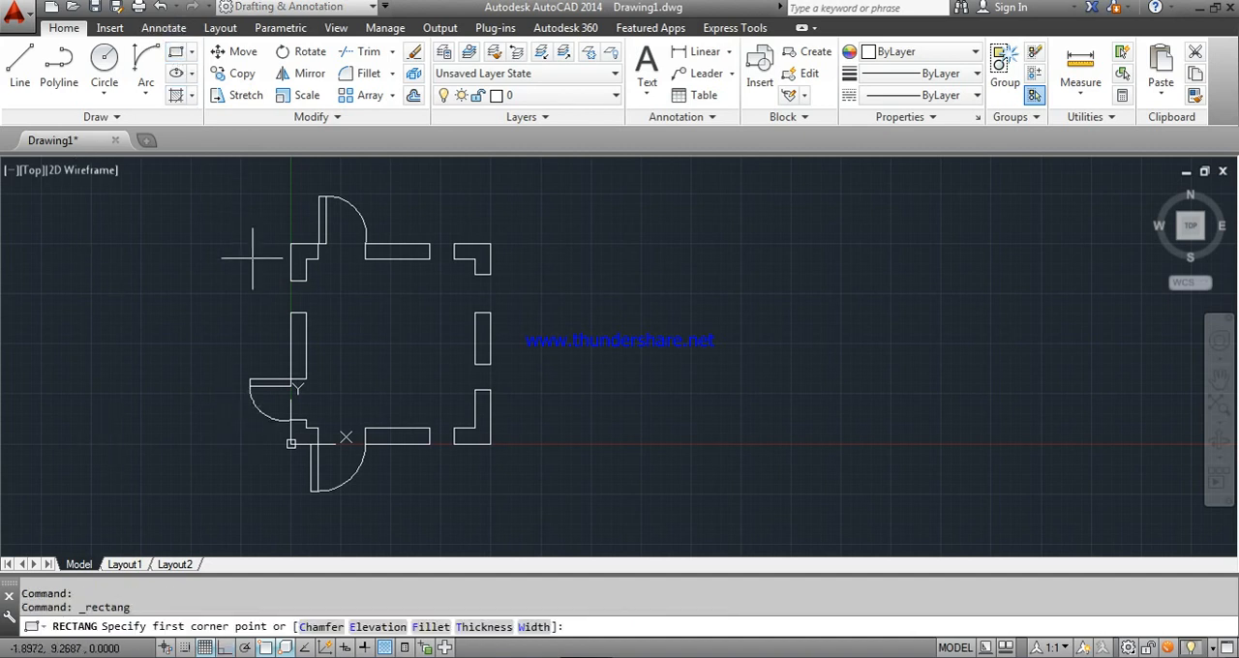
{"action": "scroll", "coordinate": [278, 288], "scroll_direction": "up", "scroll_amount": 4}
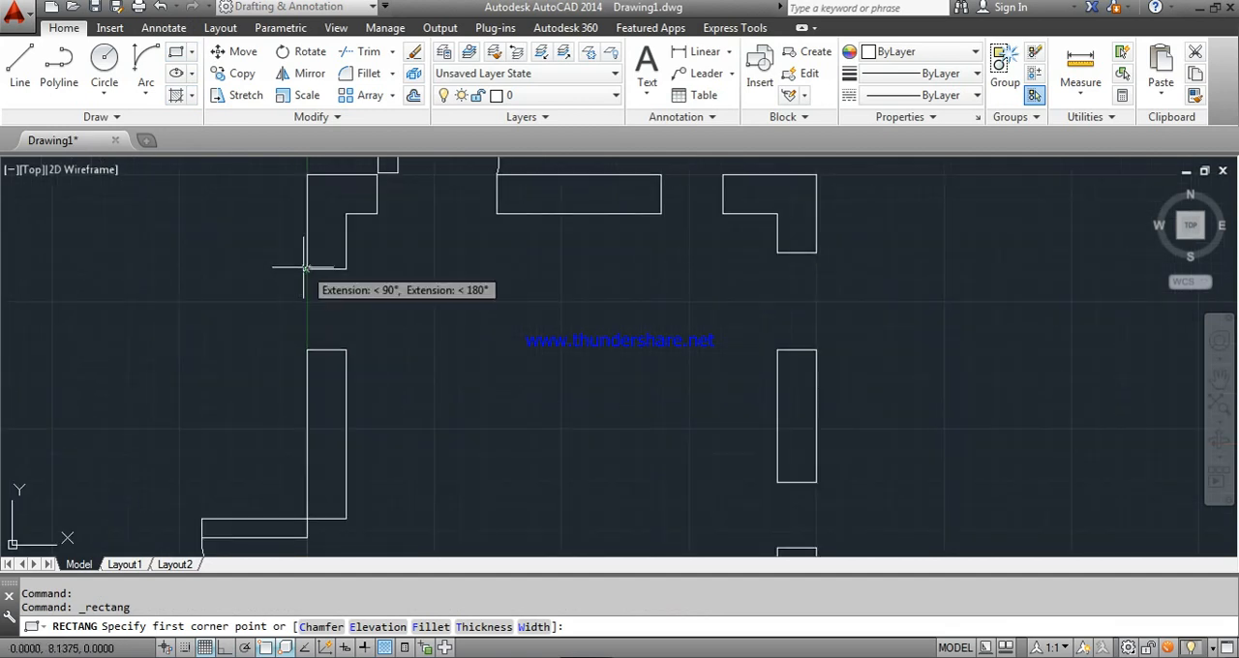
{"action": "left_click", "coordinate": [345, 346]}
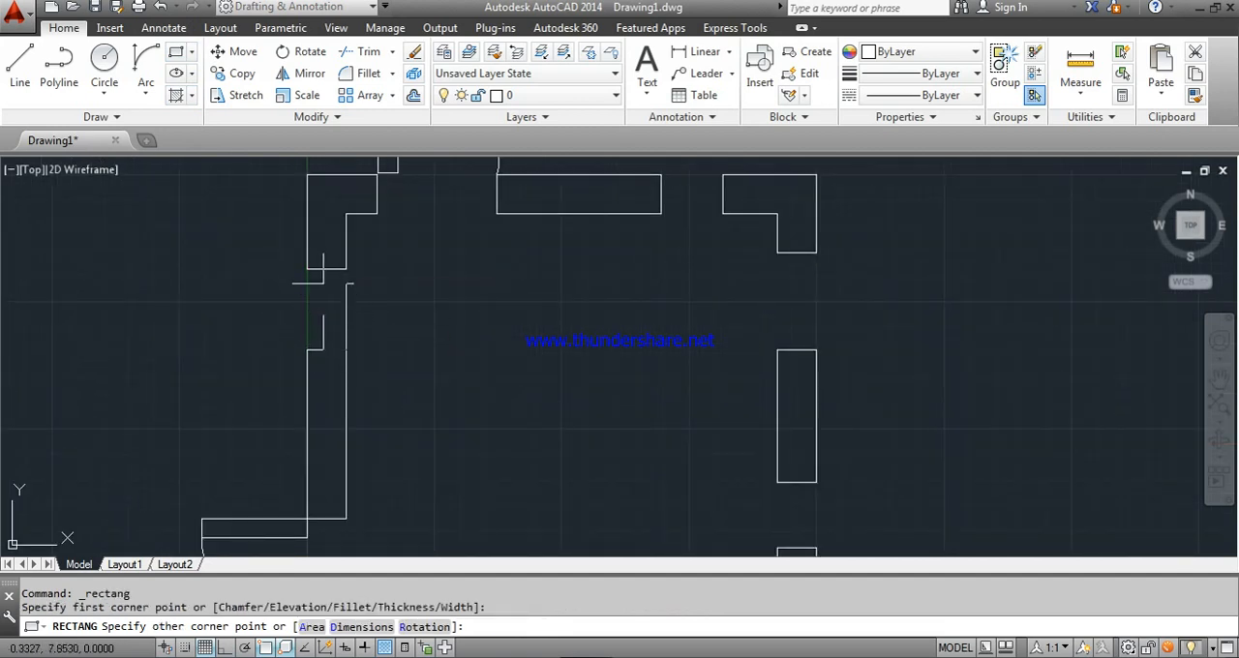
{"action": "left_click", "coordinate": [326, 269]}
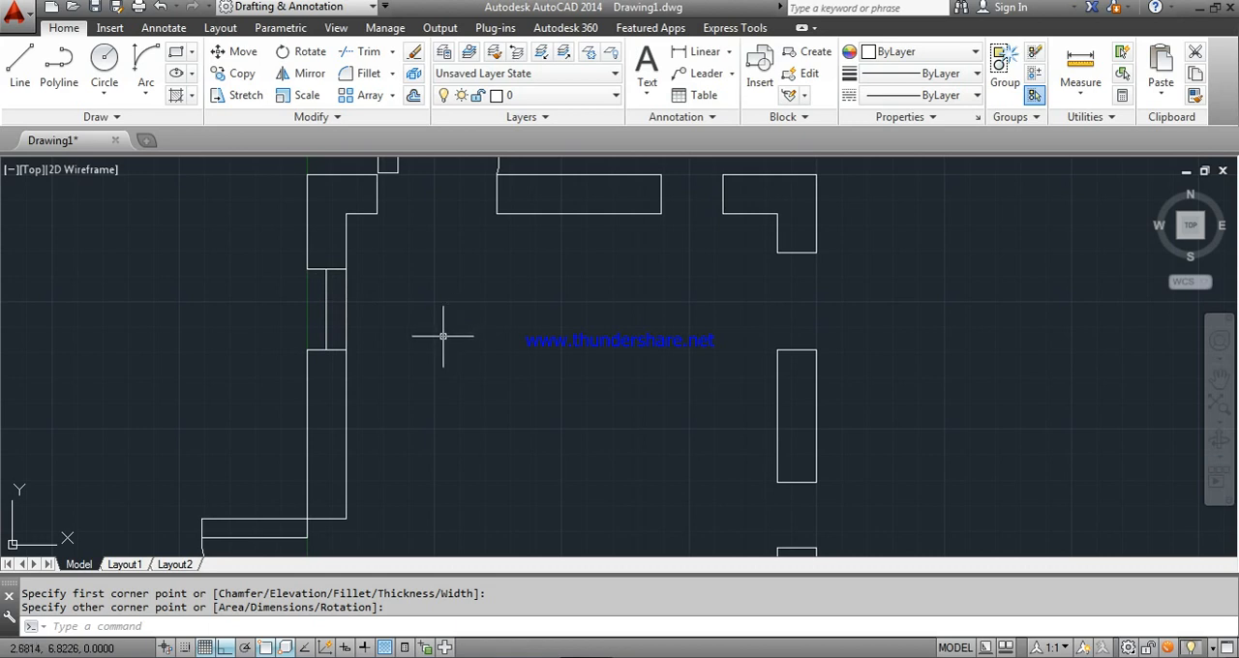
- Rotate the door leaf in the left wall's upper opening 90° clockwise about its lower inner corner so it stands open into the room
{"action": "key", "text": "Escape"}
{"action": "key", "text": "Escape"}
{"action": "left_click", "coordinate": [304, 52]}
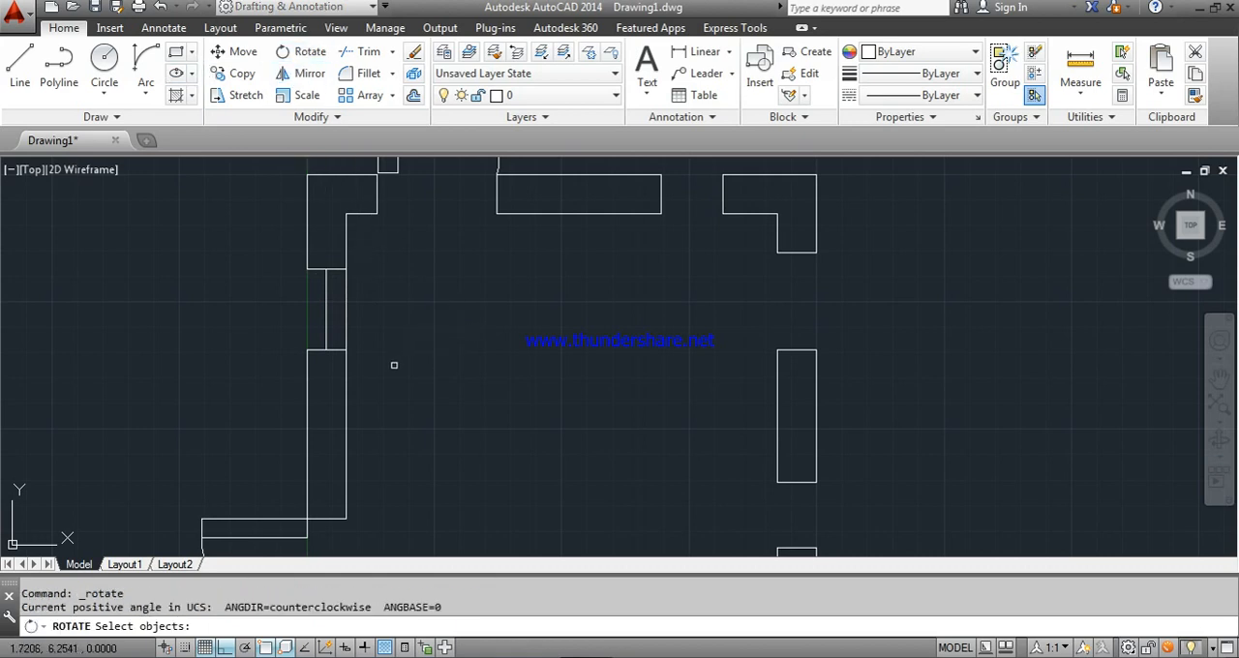
{"action": "left_click", "coordinate": [341, 307]}
{"action": "key", "text": "Return"}
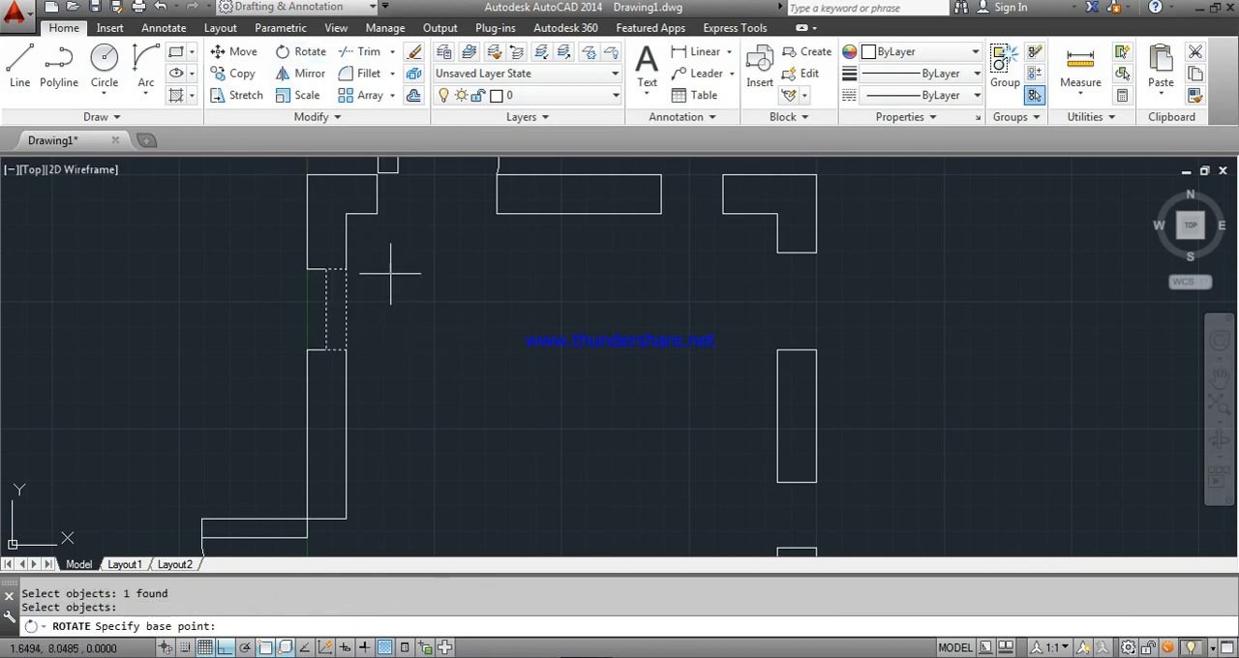
{"action": "left_click", "coordinate": [345, 350]}
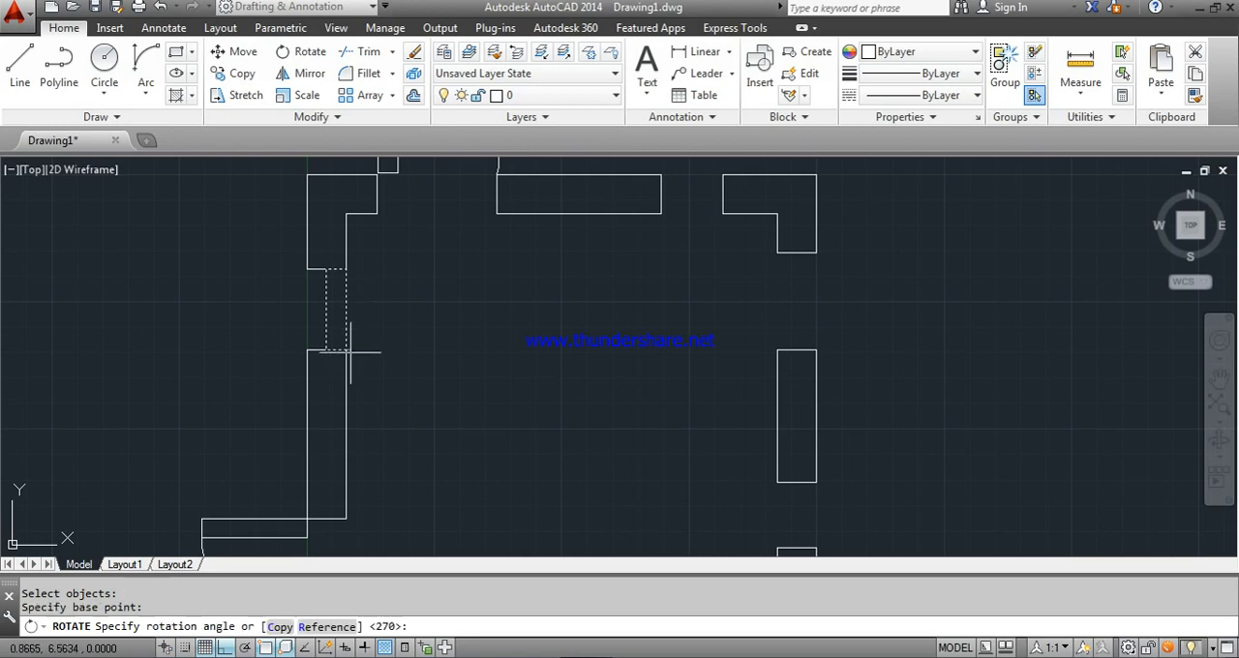
{"action": "left_click", "coordinate": [389, 475]}
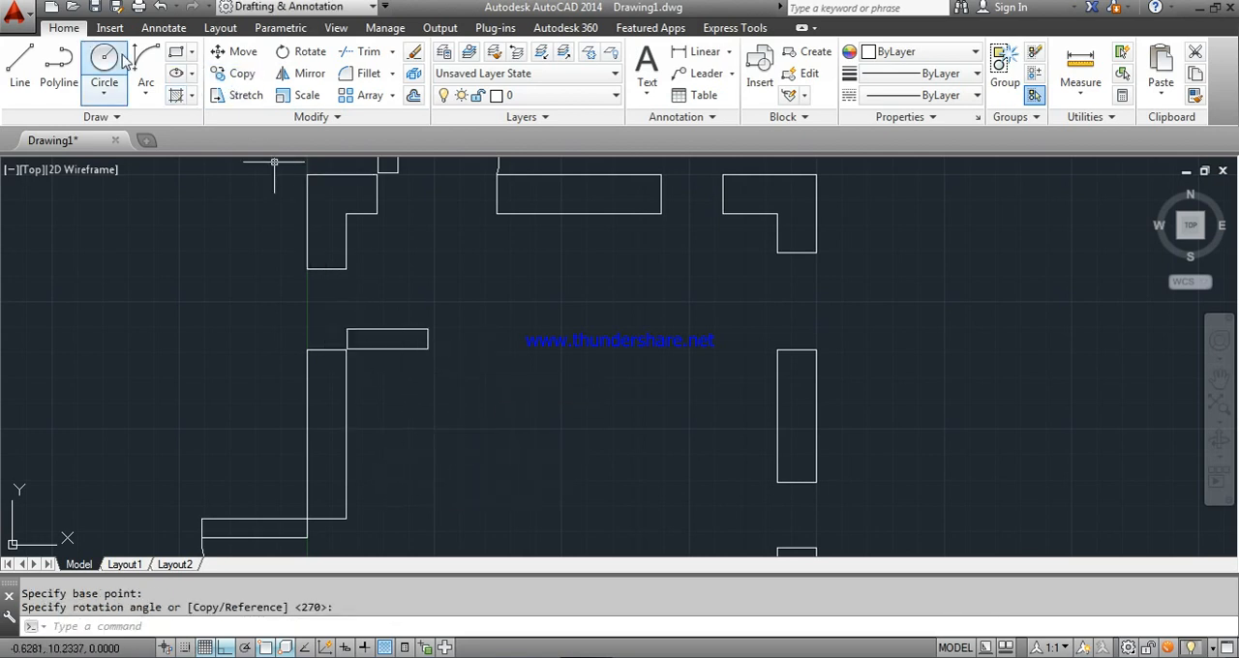
- Draw a Start, End, Direction arc from the rotated leaf's upper-right corner to the inner corner of the wall above as the door swing
{"action": "left_click", "coordinate": [147, 69]}
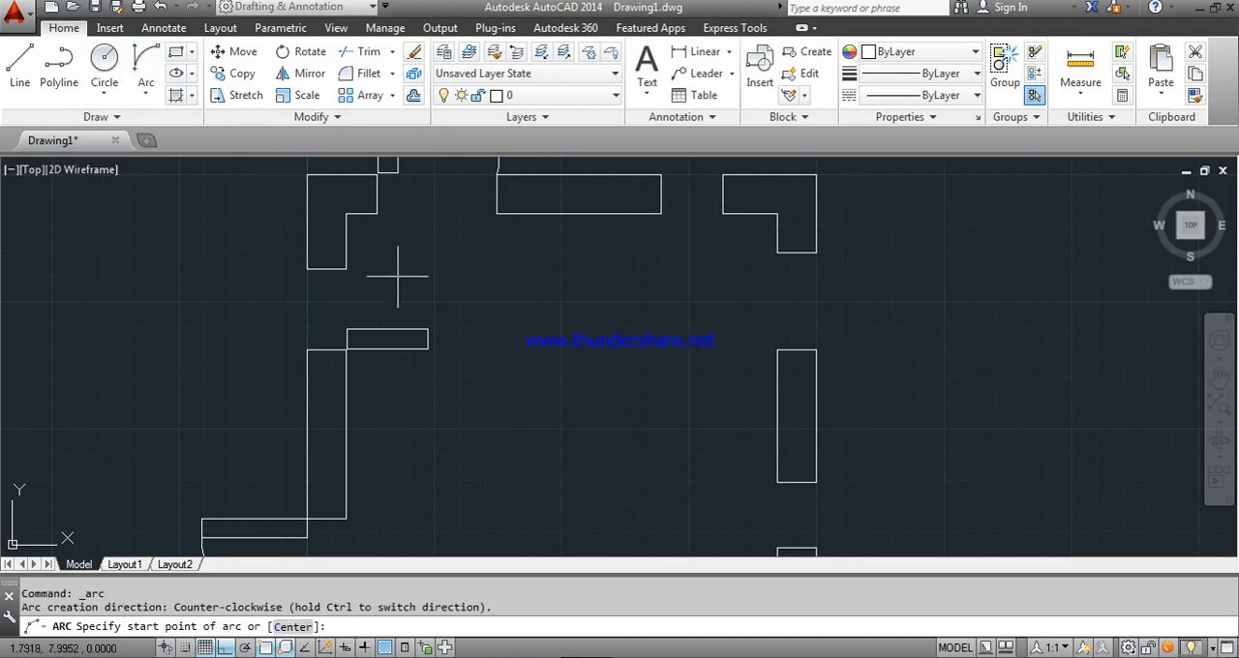
{"action": "left_click", "coordinate": [426, 329]}
{"action": "left_click", "coordinate": [347, 268]}
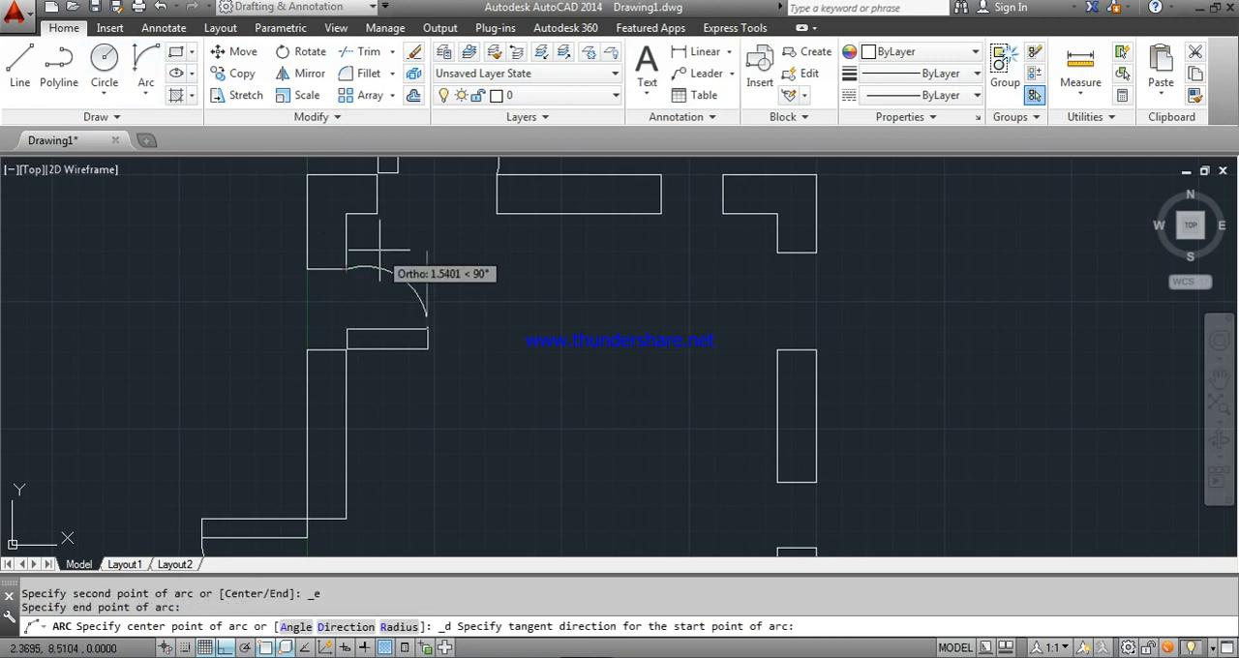
{"action": "scroll", "coordinate": [420, 290], "scroll_direction": "down", "scroll_amount": 3}
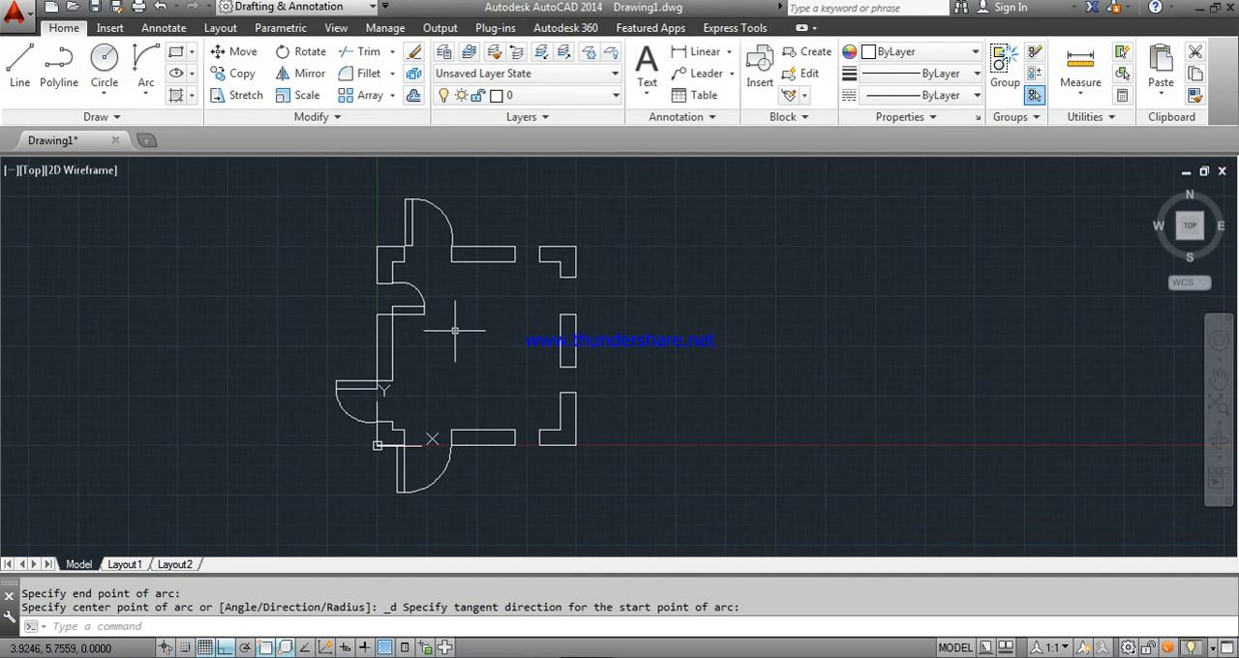
- Draw a door leaf rectangle across the top wall's right opening, from its lower-right inner corner to the midpoint of the opposite wall end
{"action": "scroll", "coordinate": [455, 330], "scroll_direction": "up", "scroll_amount": 3}
{"action": "scroll", "coordinate": [455, 330], "scroll_direction": "down", "scroll_amount": 3}
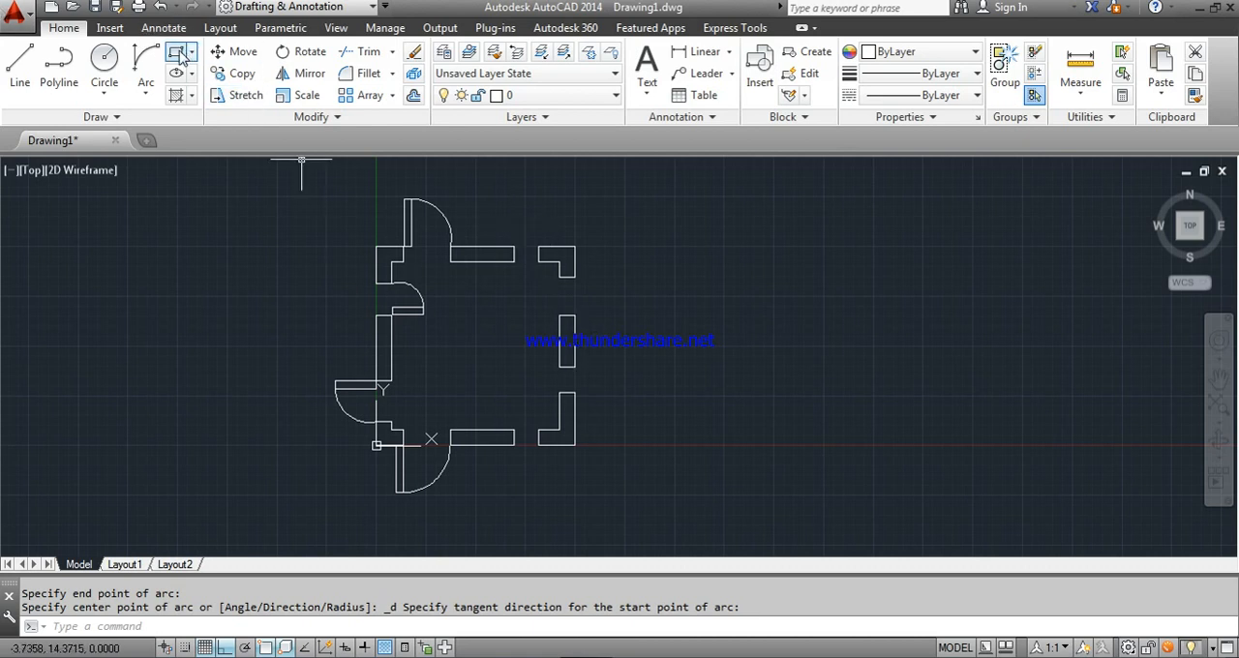
{"action": "left_click", "coordinate": [177, 51]}
{"action": "scroll", "coordinate": [543, 257], "scroll_direction": "up", "scroll_amount": 5}
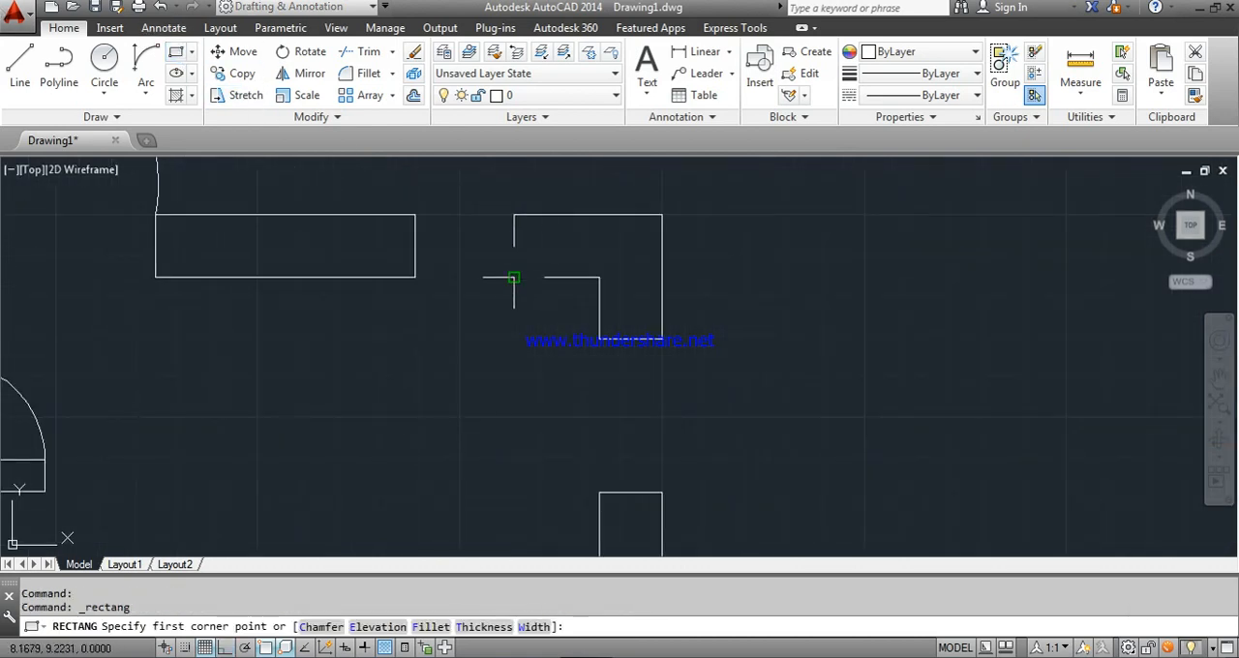
{"action": "left_click", "coordinate": [514, 278]}
{"action": "left_click", "coordinate": [415, 247]}
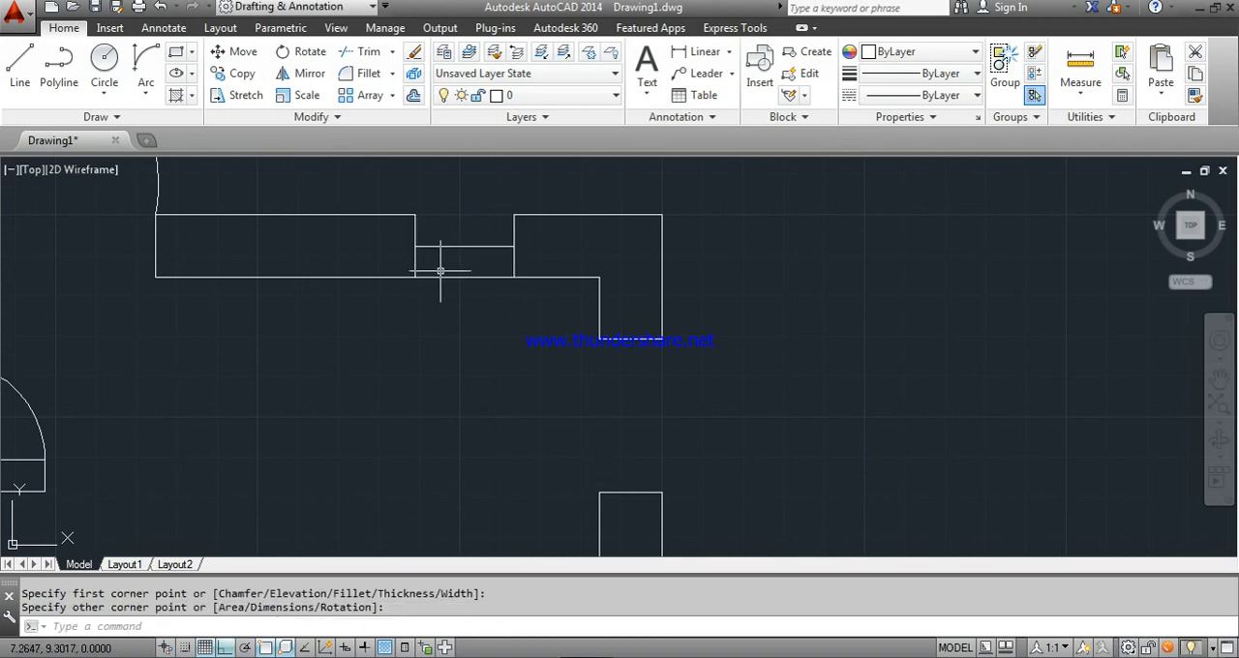
- Rotate the top wall's new door leaf 90° counterclockwise about its lower-right corner so it stands open inside the room
{"action": "key", "text": "Escape"}
{"action": "key", "text": "Escape"}
{"action": "left_click", "coordinate": [310, 51]}
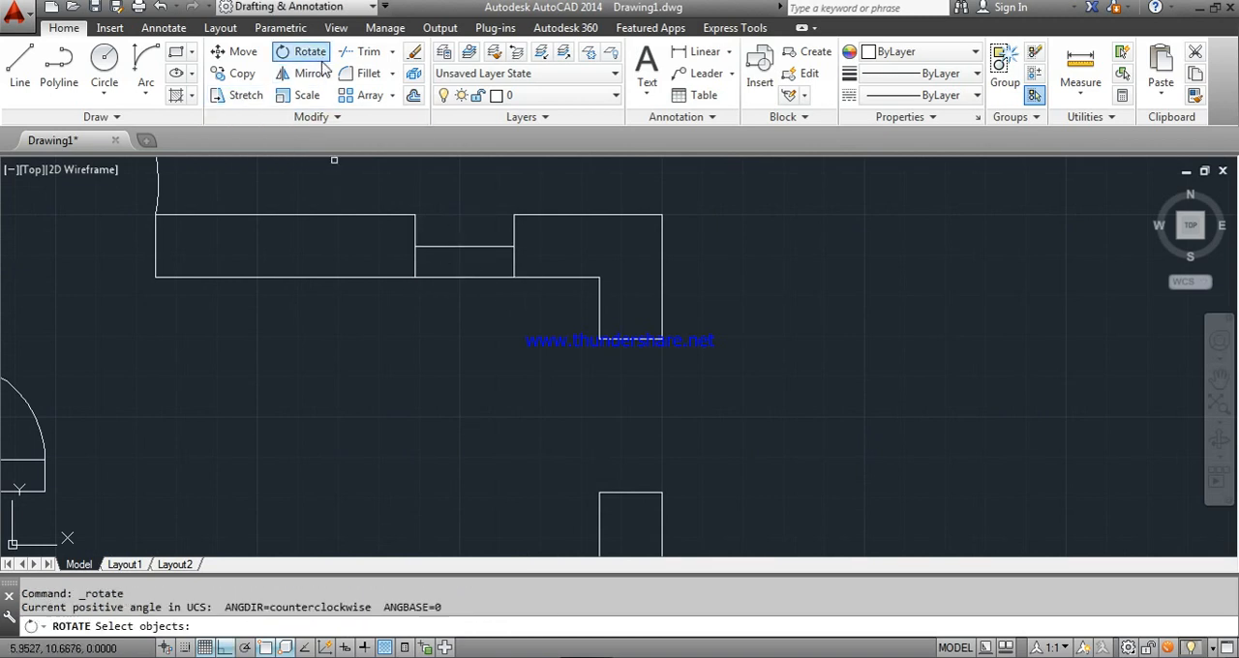
{"action": "left_click", "coordinate": [482, 278]}
{"action": "key", "text": "Return"}
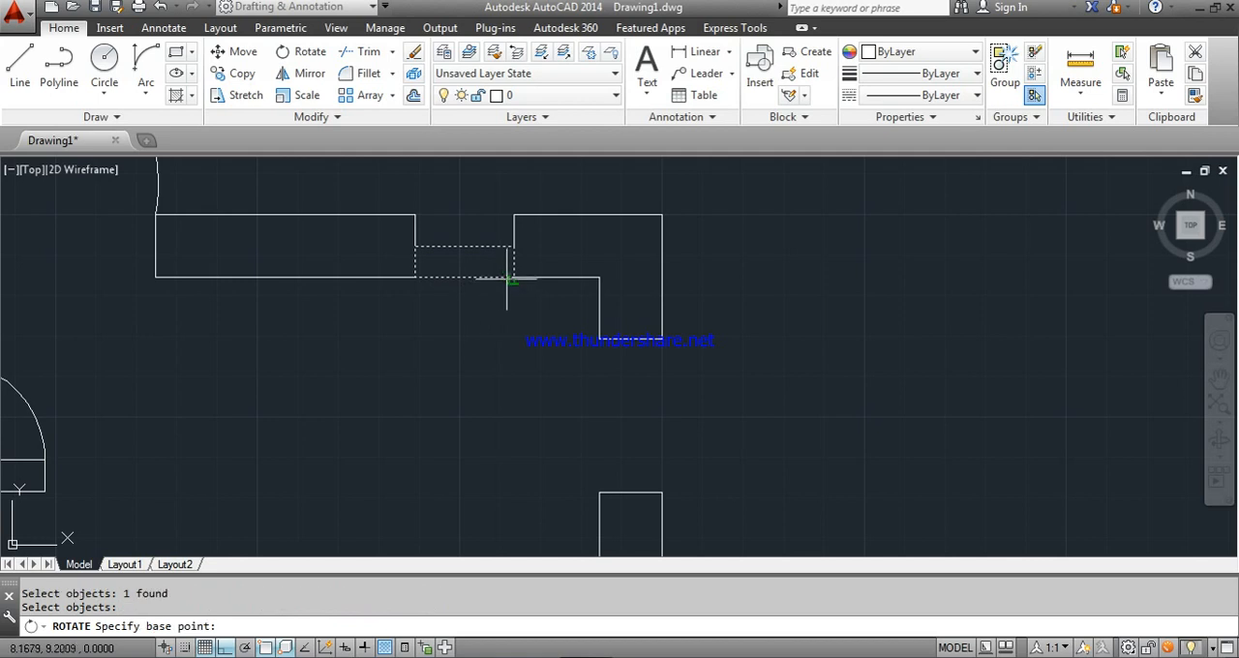
{"action": "left_click", "coordinate": [514, 278]}
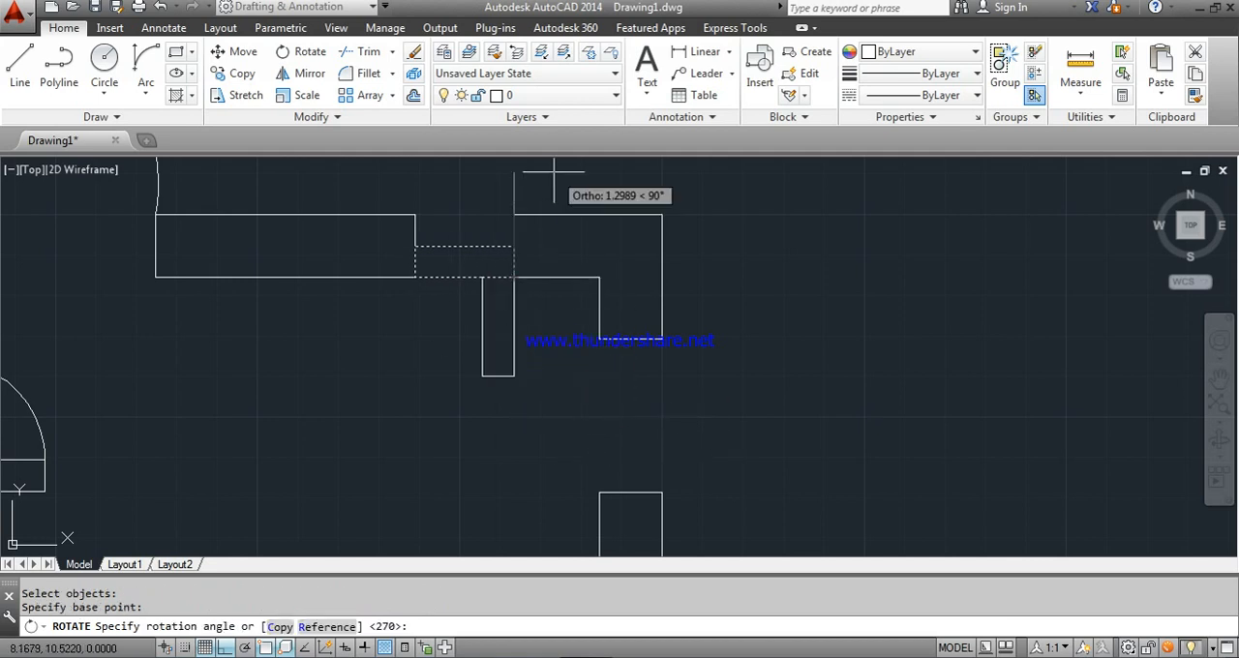
{"action": "left_click", "coordinate": [513, 184]}
- Draw a Start, End, Direction arc from this leaf's lower-left corner to the inner corner of the top wall's middle segment as the door swing
{"action": "left_click", "coordinate": [145, 60]}
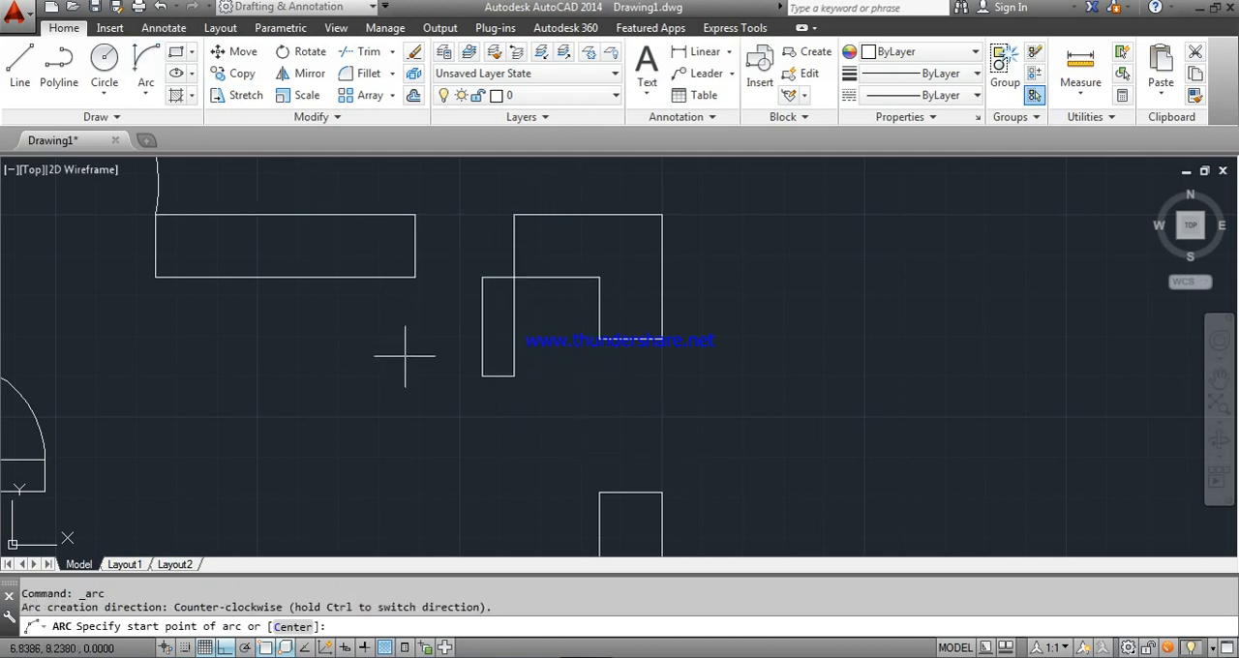
{"action": "left_click", "coordinate": [481, 374]}
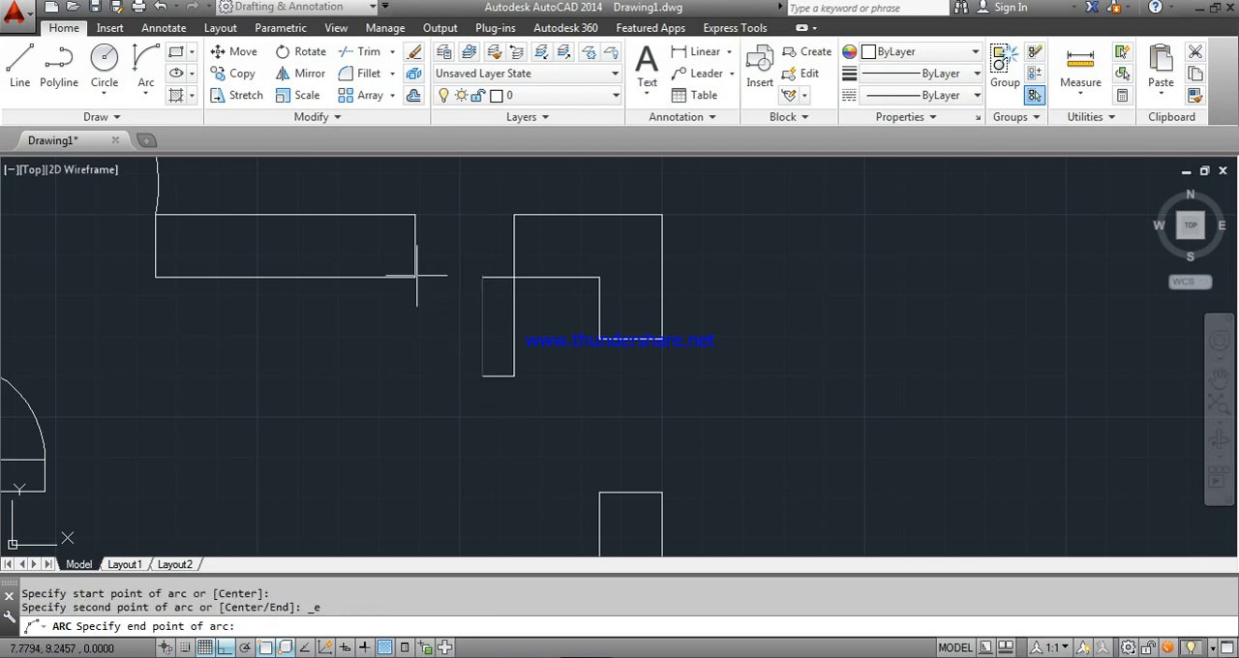
{"action": "left_click", "coordinate": [415, 278]}
{"action": "left_click", "coordinate": [381, 348]}
{"action": "scroll", "coordinate": [398, 357], "scroll_direction": "down", "scroll_amount": 5}
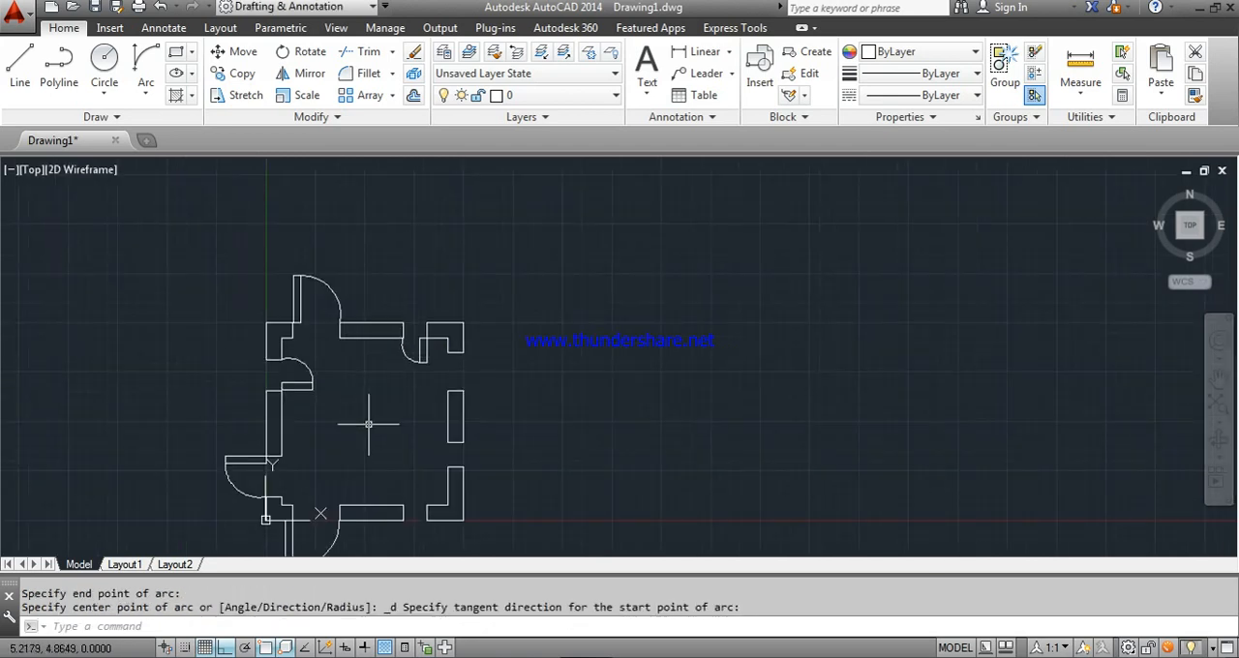
{"action": "middle_click_drag", "start_coordinate": [368, 423], "coordinate": [404, 323]}
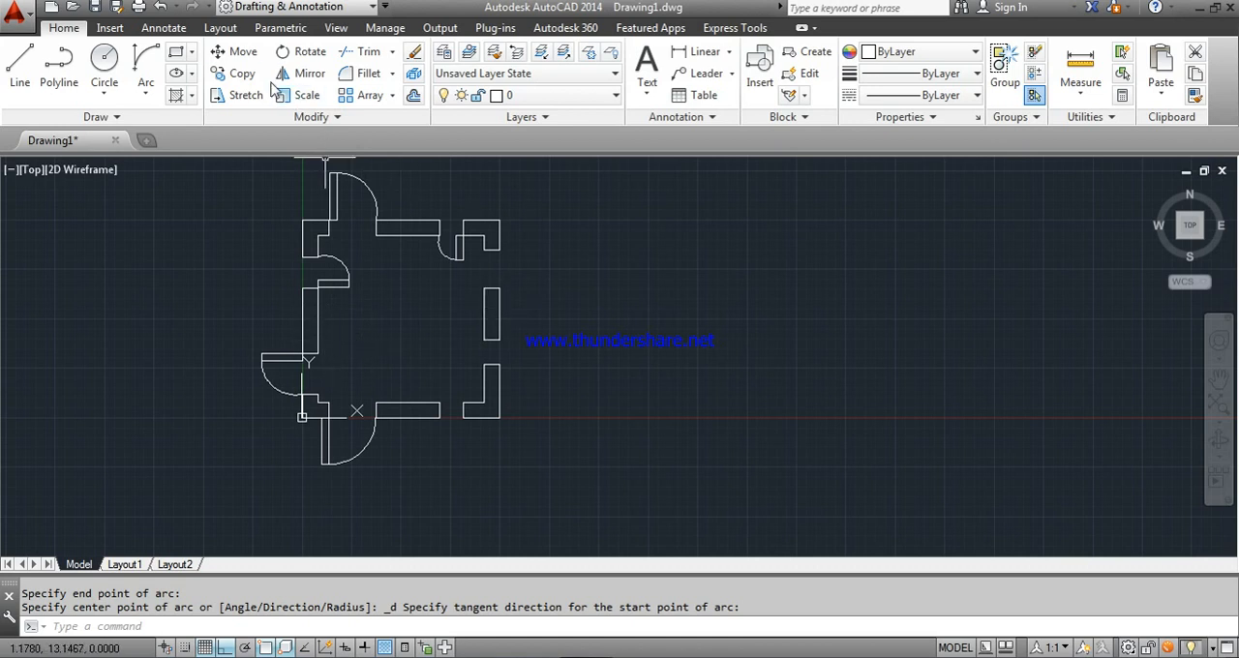
- Copy the top wall's right door leaf and arc from the leaf's upper-right corner to the outer corner at the bottom wall's right opening
{"action": "left_click", "coordinate": [242, 76]}
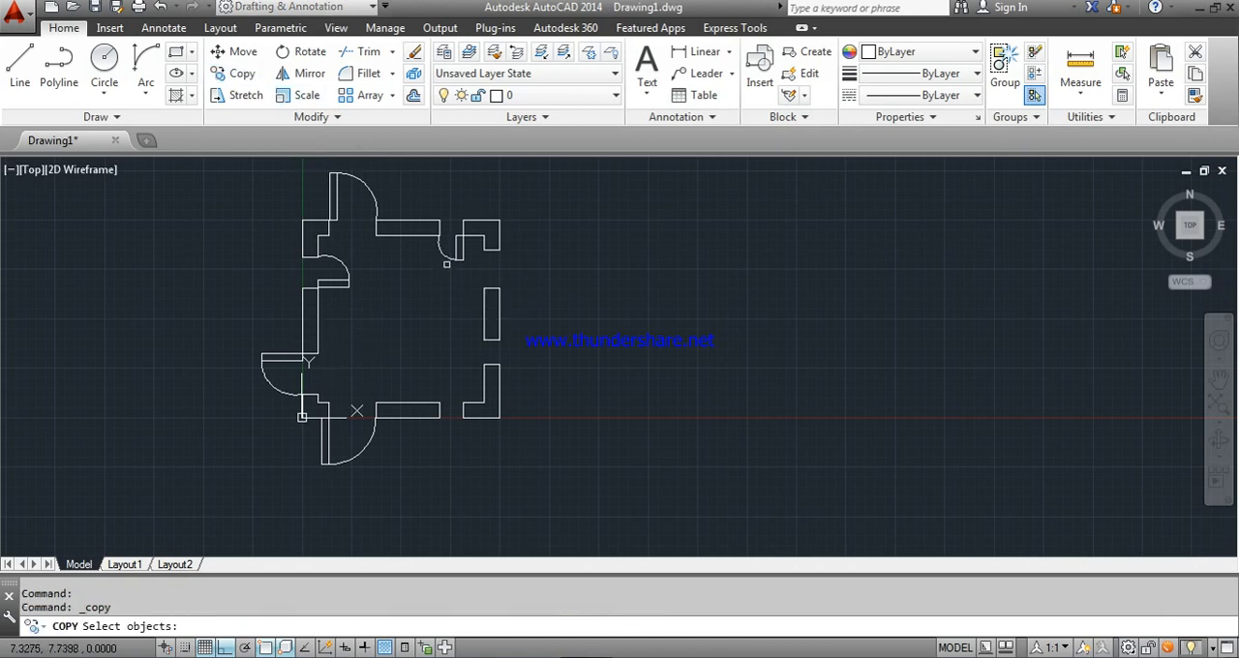
{"action": "left_click", "coordinate": [457, 249]}
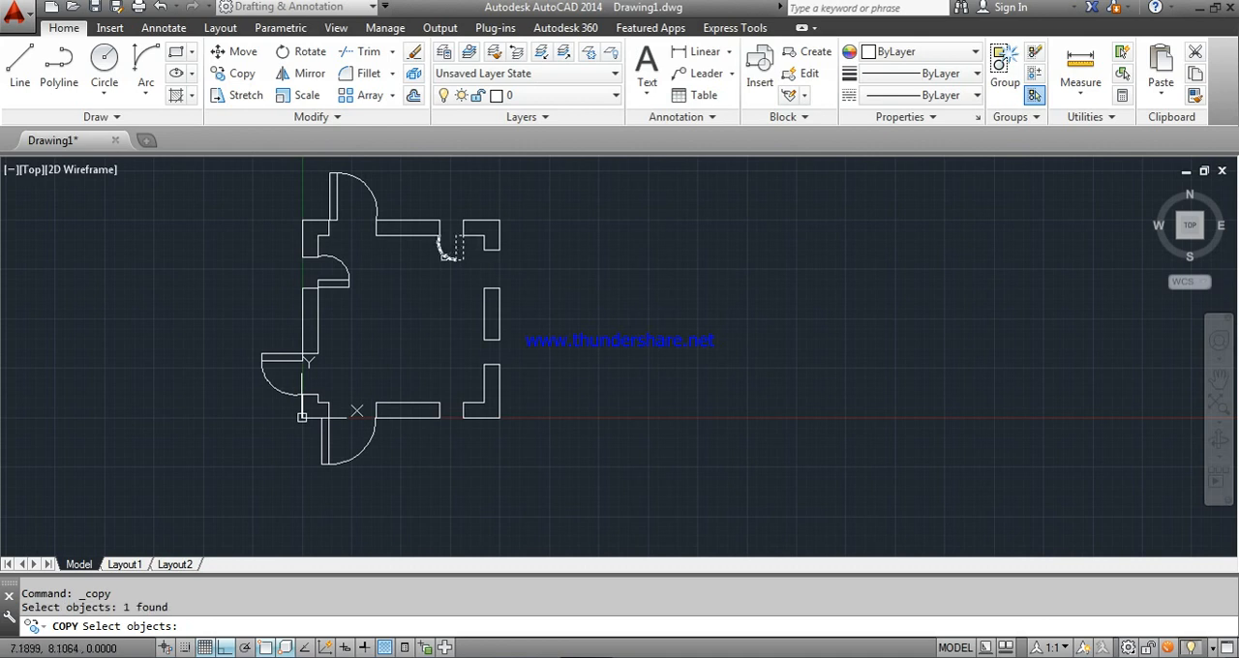
{"action": "left_click", "coordinate": [443, 258]}
{"action": "key", "text": "Return"}
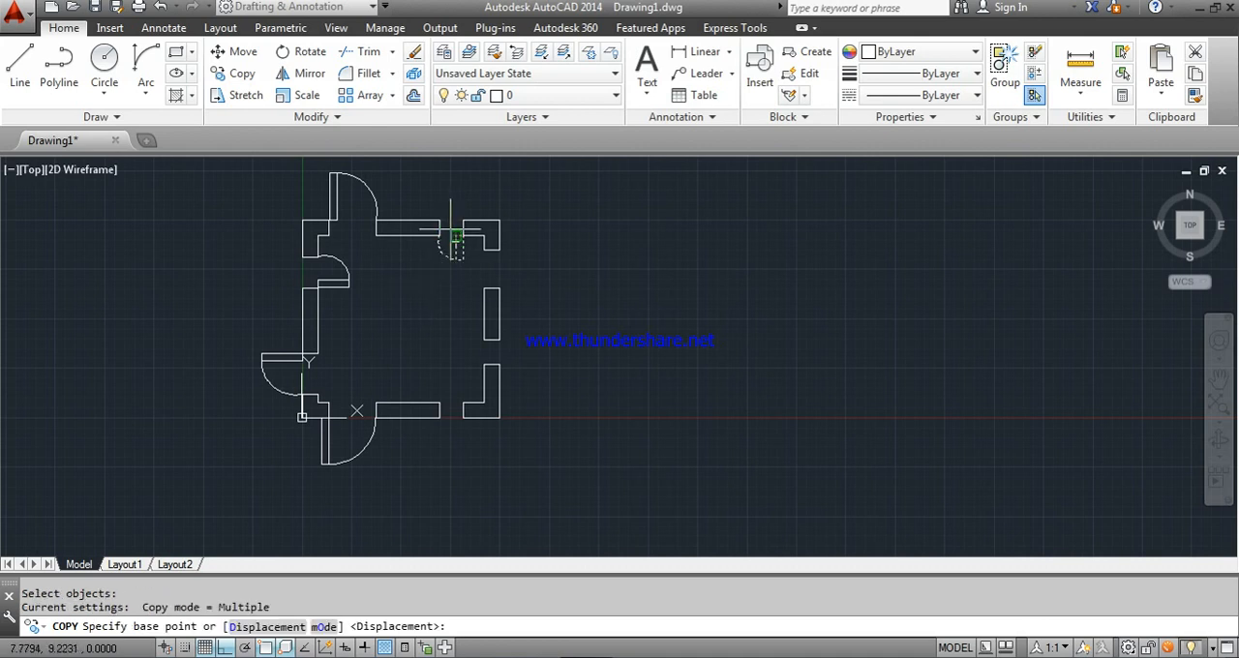
{"action": "scroll", "coordinate": [462, 235], "scroll_direction": "up", "scroll_amount": 2}
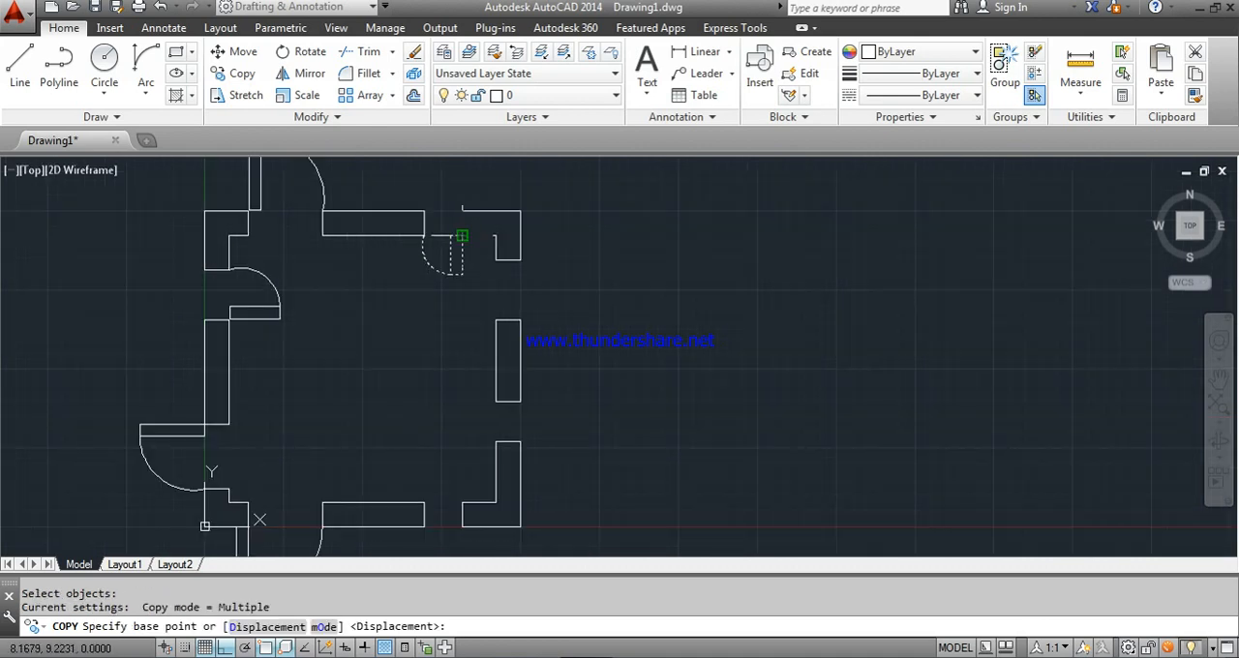
{"action": "left_click", "coordinate": [462, 235]}
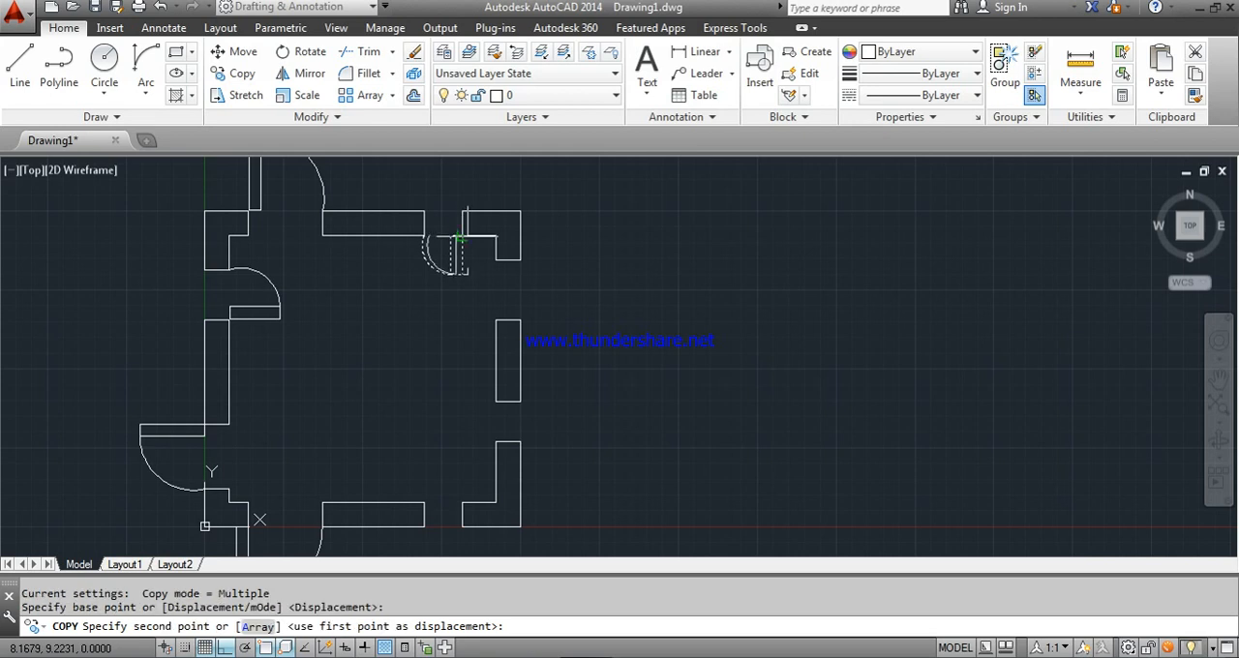
{"action": "left_click", "coordinate": [462, 526]}
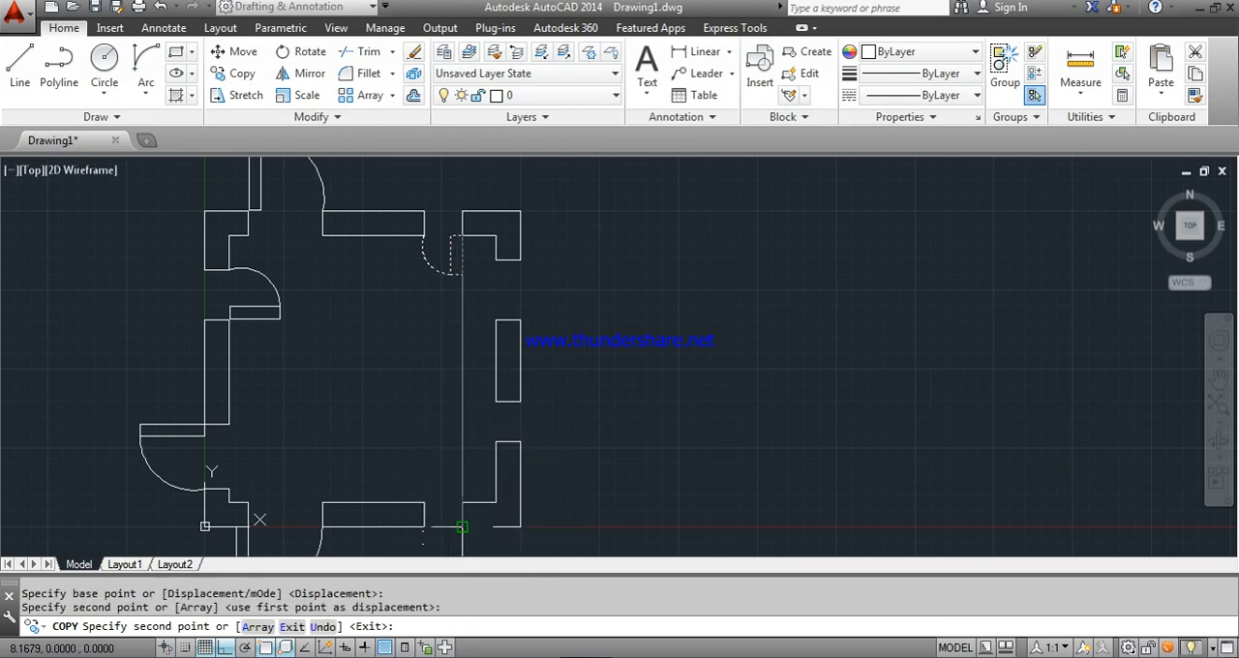
{"action": "scroll", "coordinate": [553, 440], "scroll_direction": "down", "scroll_amount": 4}
{"action": "key", "text": "Escape"}
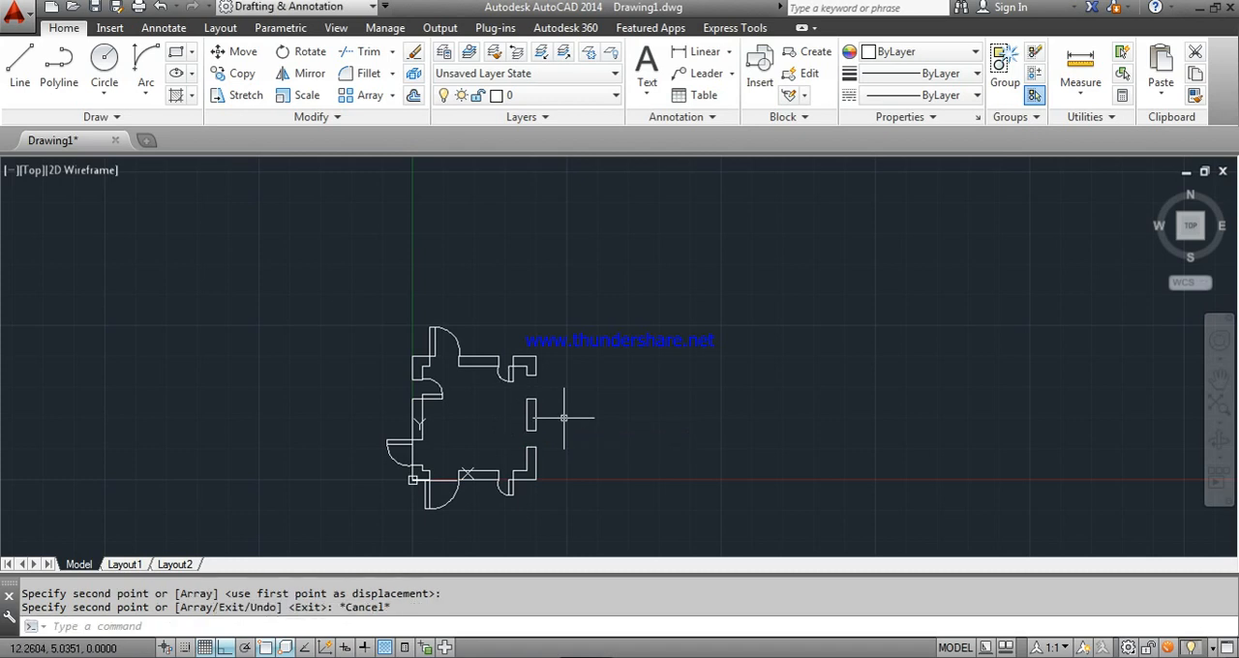
- Draw a door leaf rectangle across the right wall's upper opening, from its upper outer corner to the midpoint of the wall end below
{"action": "scroll", "coordinate": [563, 420], "scroll_direction": "up", "scroll_amount": 2}
{"action": "scroll", "coordinate": [562, 416], "scroll_direction": "up", "scroll_amount": 2}
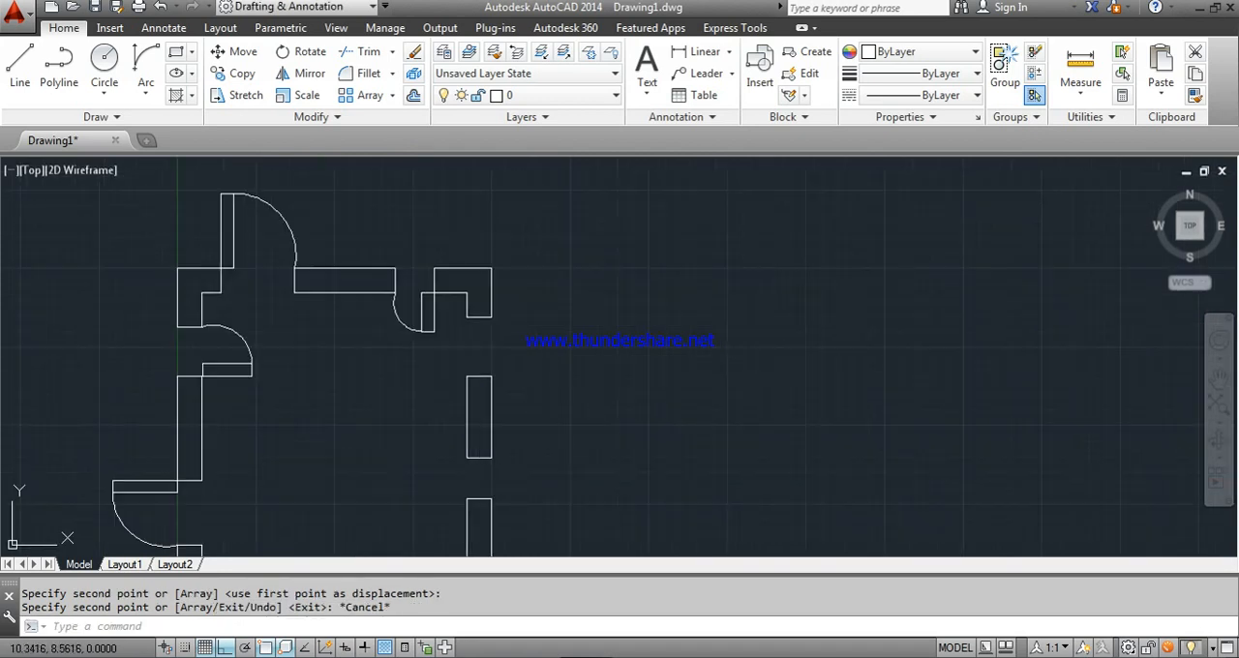
{"action": "left_click", "coordinate": [177, 51]}
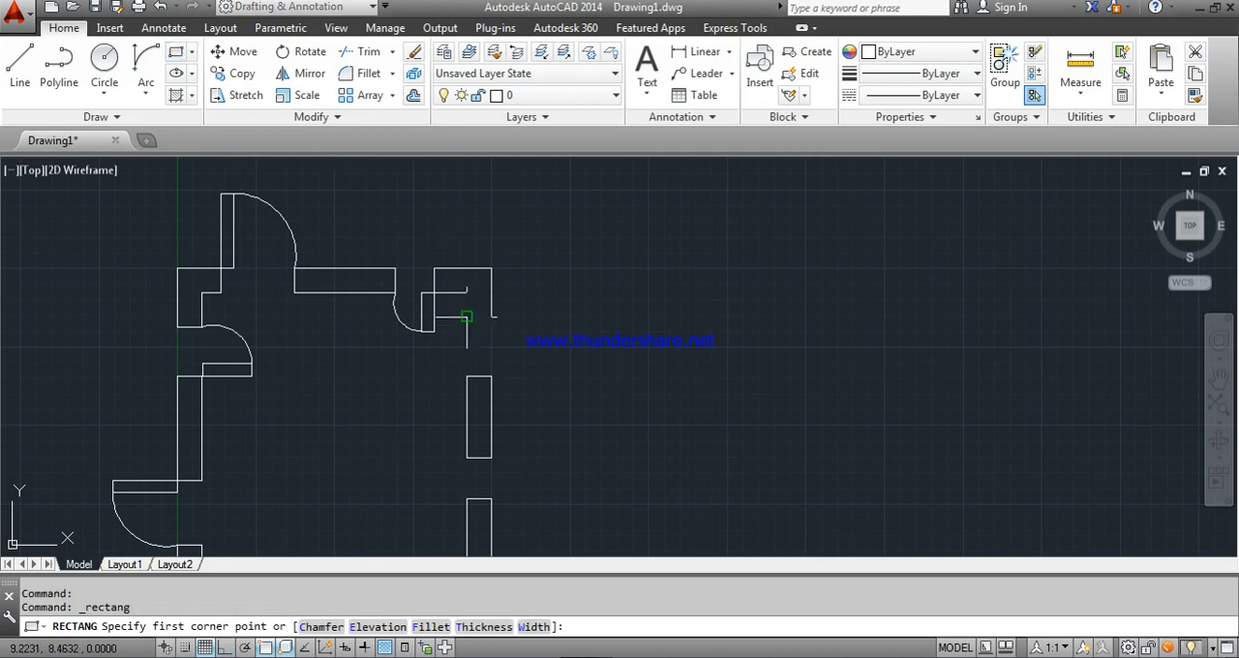
{"action": "left_click", "coordinate": [479, 317]}
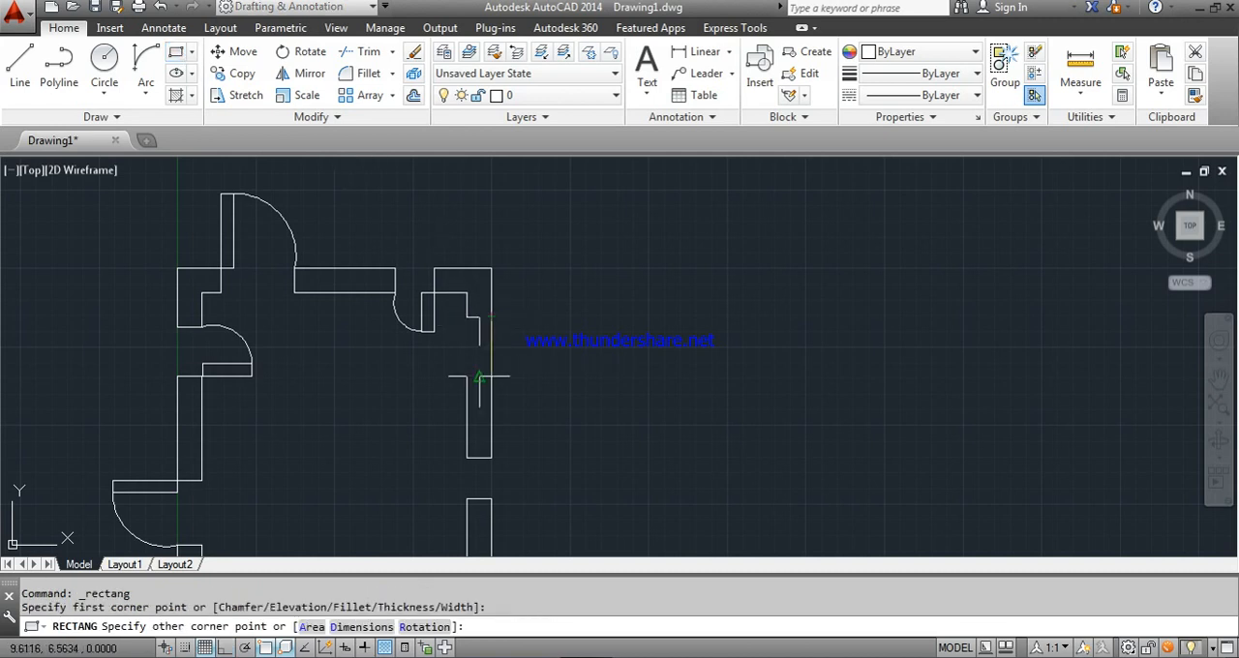
{"action": "key", "text": "Escape"}
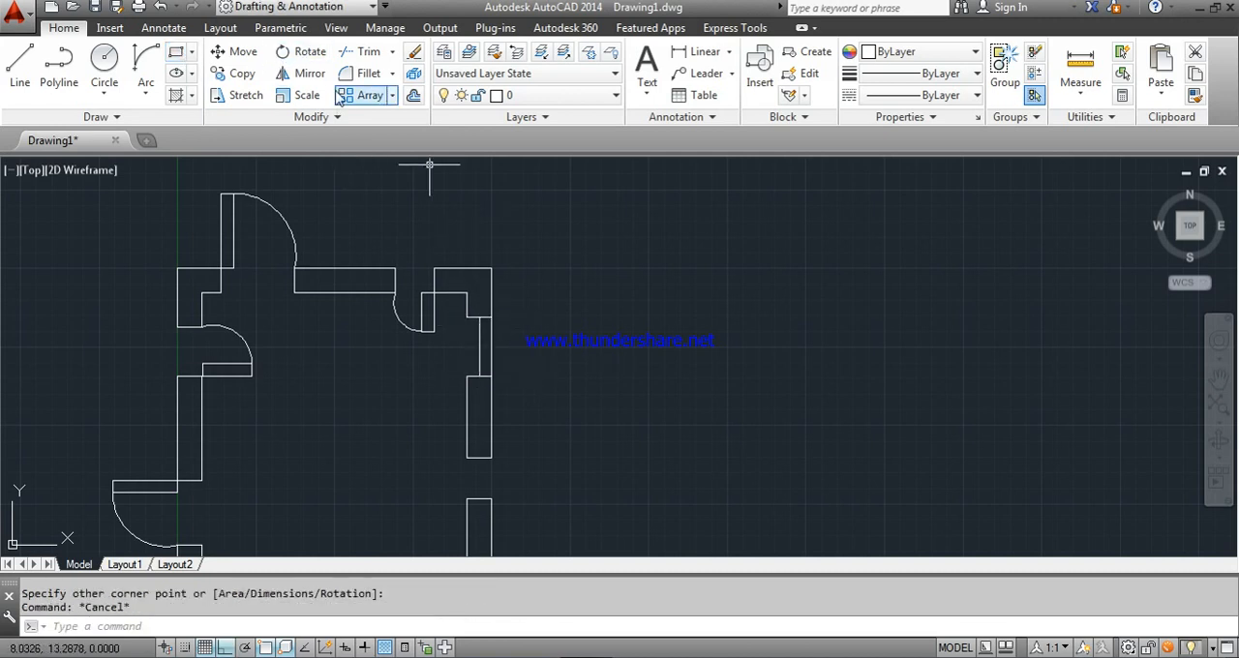
- Try to rotate the right wall's new door leaf about its upper outer corner, and undo the rotation
{"action": "left_click", "coordinate": [319, 60]}
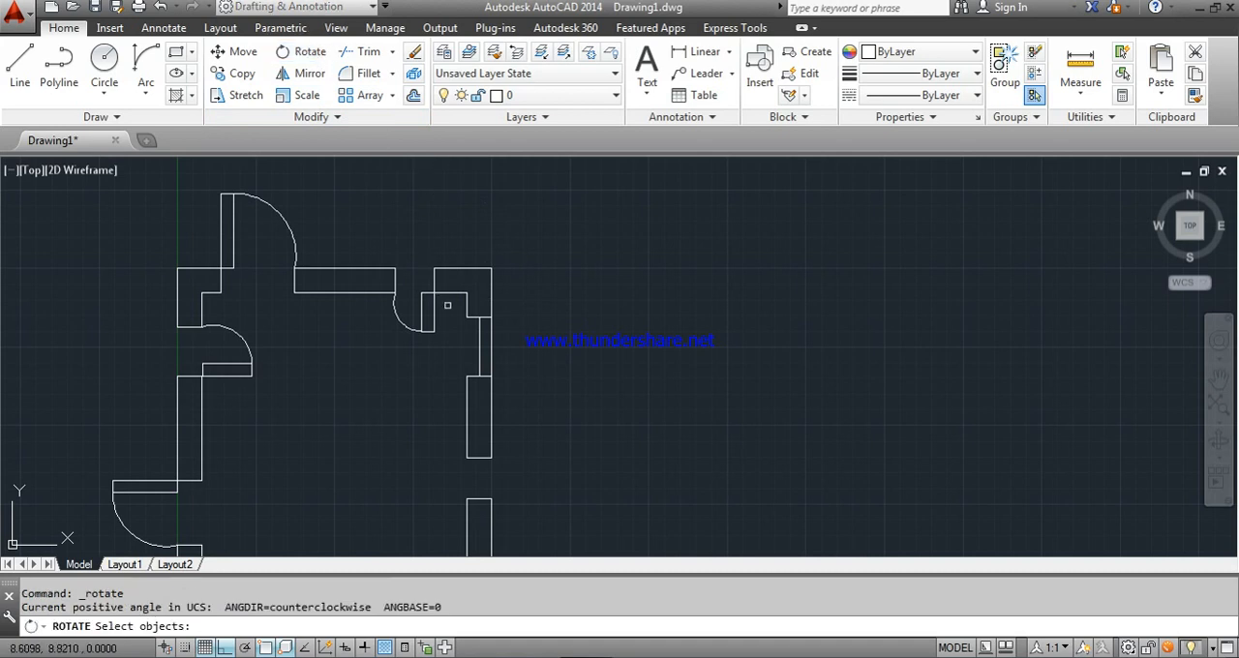
{"action": "left_click", "coordinate": [492, 342]}
{"action": "key", "text": "Return"}
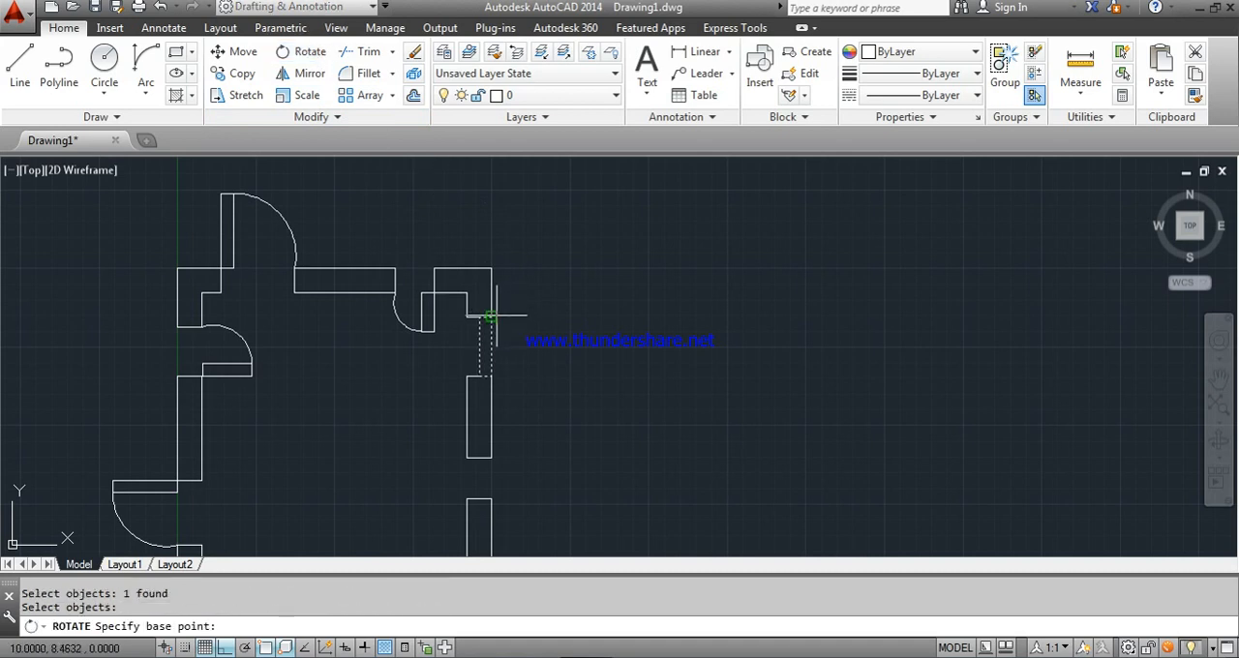
{"action": "left_click", "coordinate": [490, 315]}
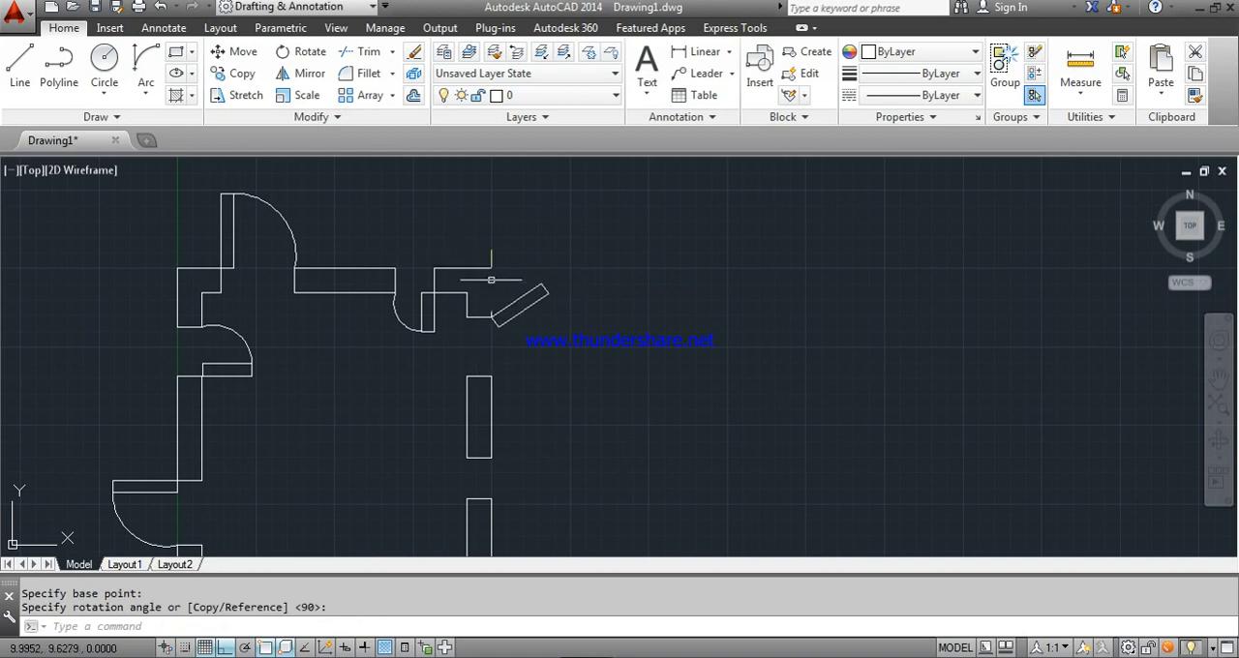
{"action": "key", "text": "ctrl+z"}
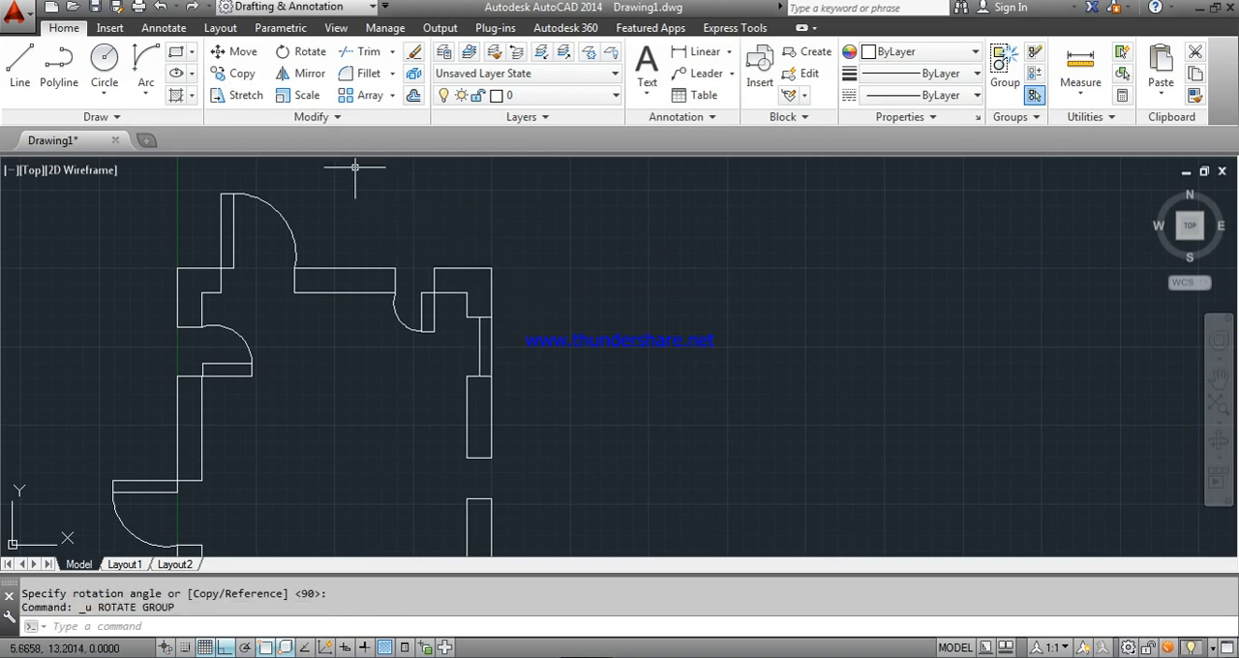
- Rotate the right wall's door leaf 90° counterclockwise about its upper outer corner so it stands open outside the wall
{"action": "left_click", "coordinate": [306, 58]}
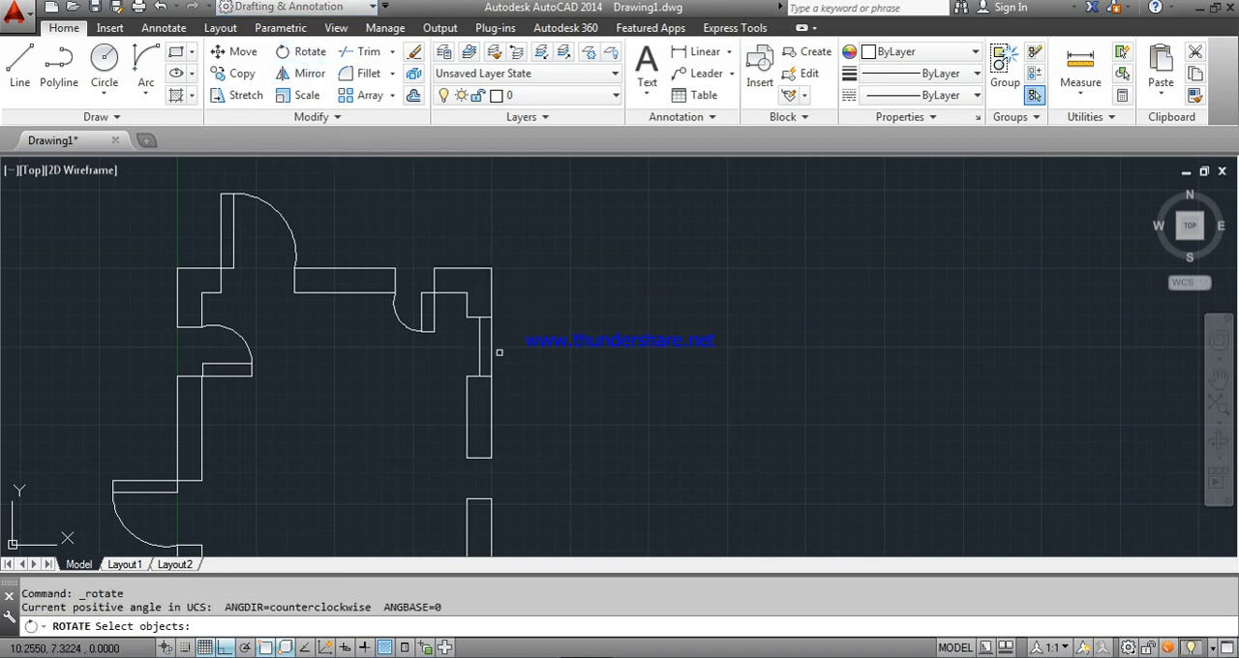
{"action": "left_click", "coordinate": [492, 340]}
{"action": "key", "text": "Return"}
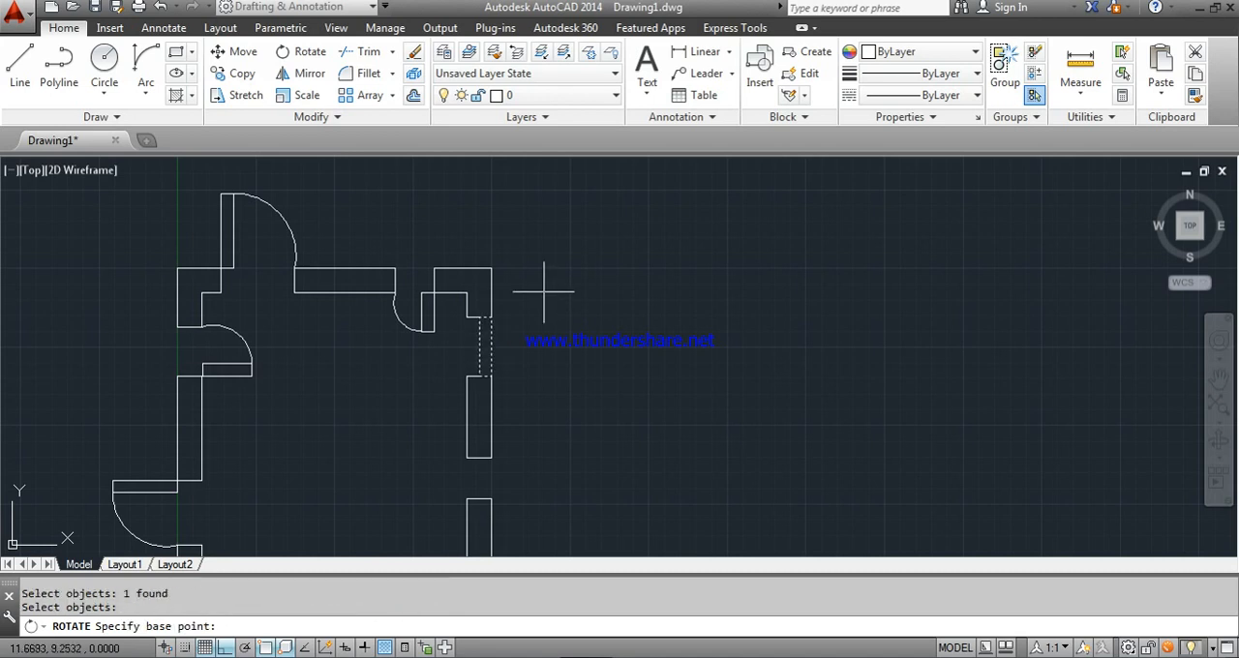
{"action": "left_click", "coordinate": [491, 317]}
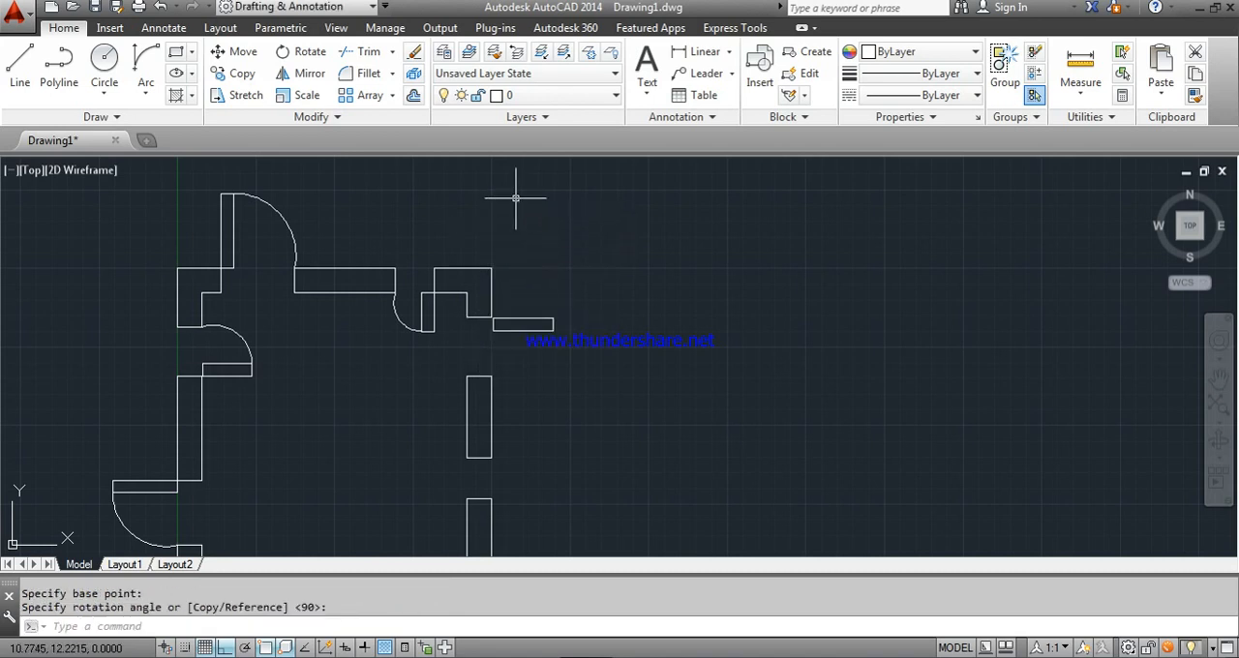
- Draw the swing arc at the right wall's upper opening, from the open leaf's lower outer corner to the outer wall corner below
{"action": "left_click", "coordinate": [145, 63]}
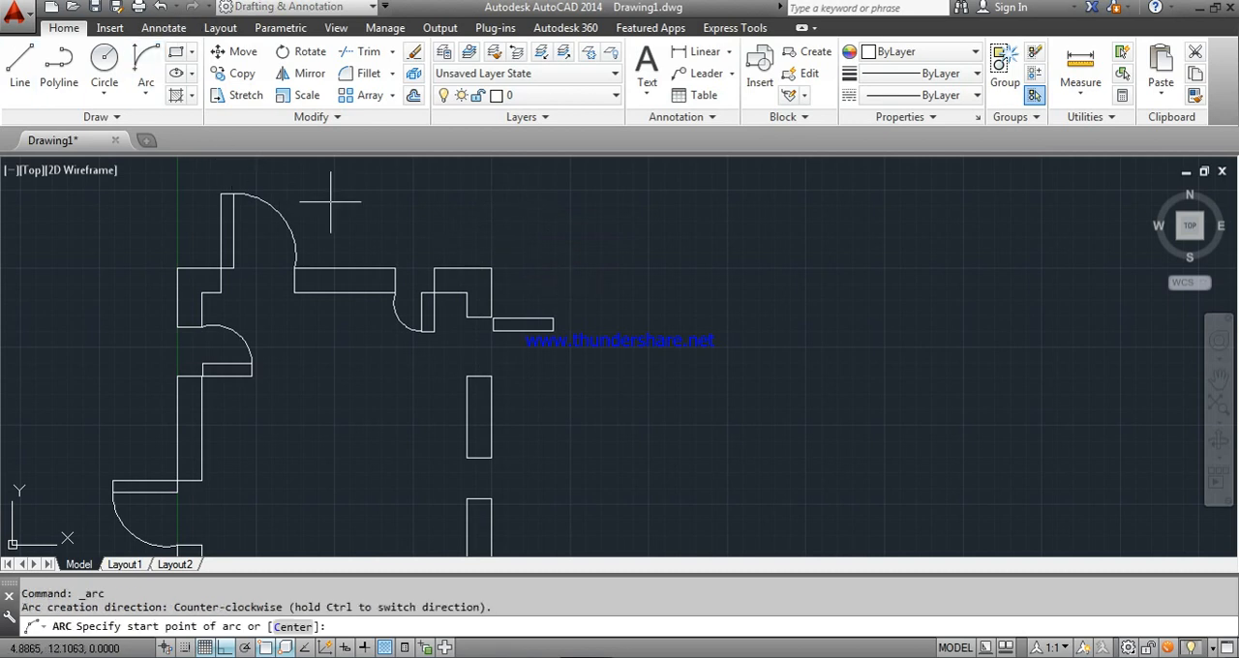
{"action": "left_click", "coordinate": [553, 332]}
{"action": "left_click", "coordinate": [493, 376]}
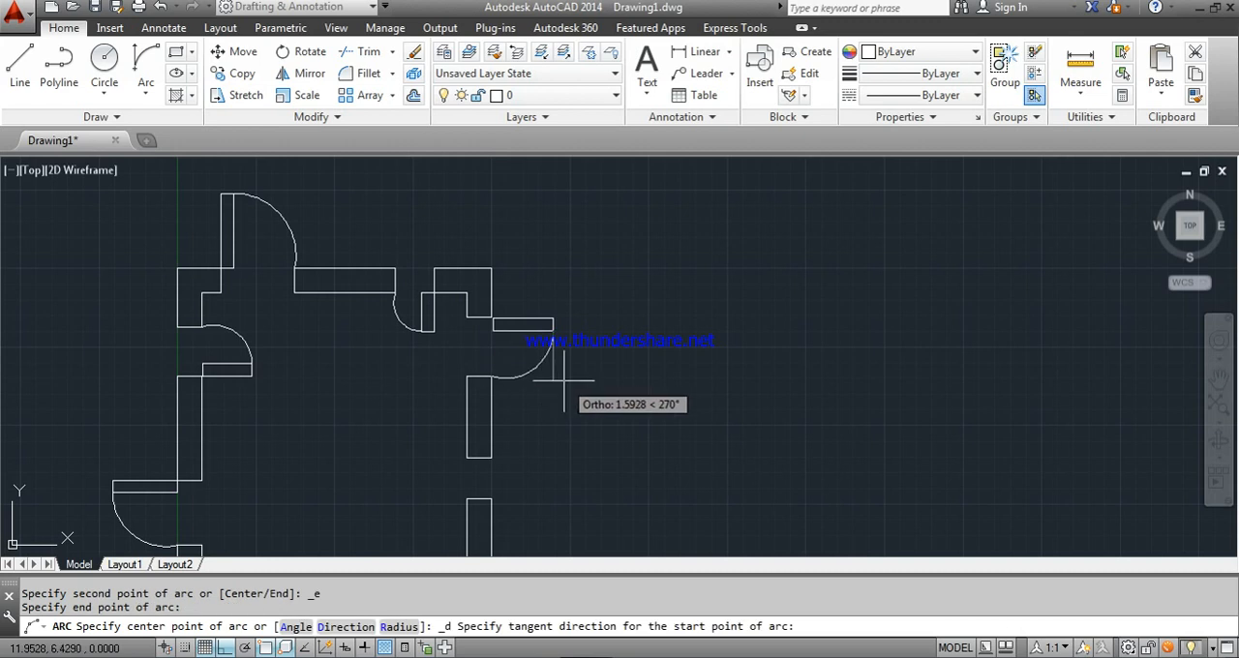
{"action": "scroll", "coordinate": [547, 336], "scroll_direction": "down", "scroll_amount": 3}
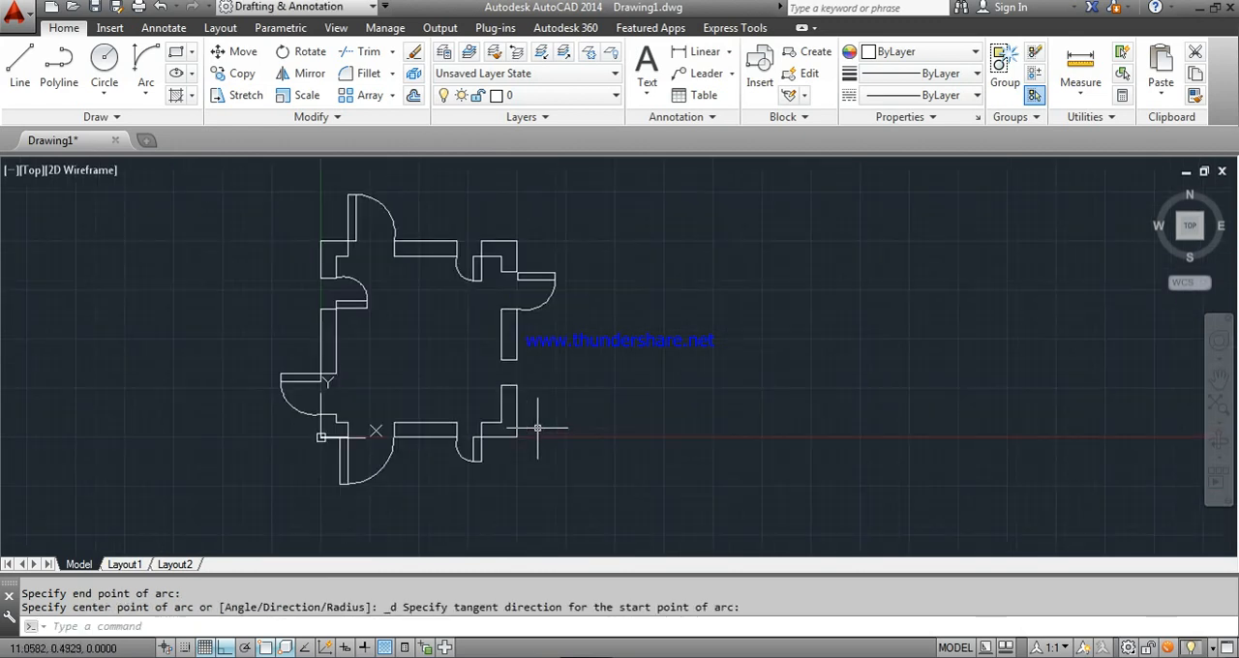
{"action": "left_click", "coordinate": [177, 53]}
{"action": "scroll", "coordinate": [485, 356], "scroll_direction": "up", "scroll_amount": 2}
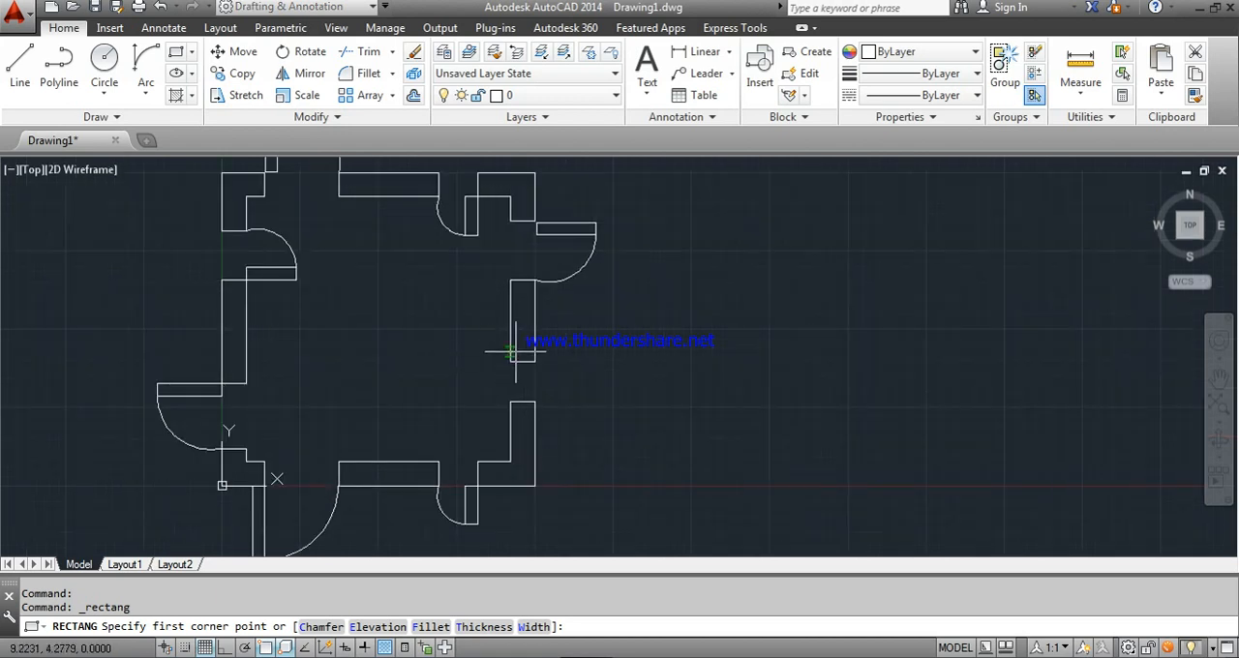
{"action": "left_click", "coordinate": [523, 404]}
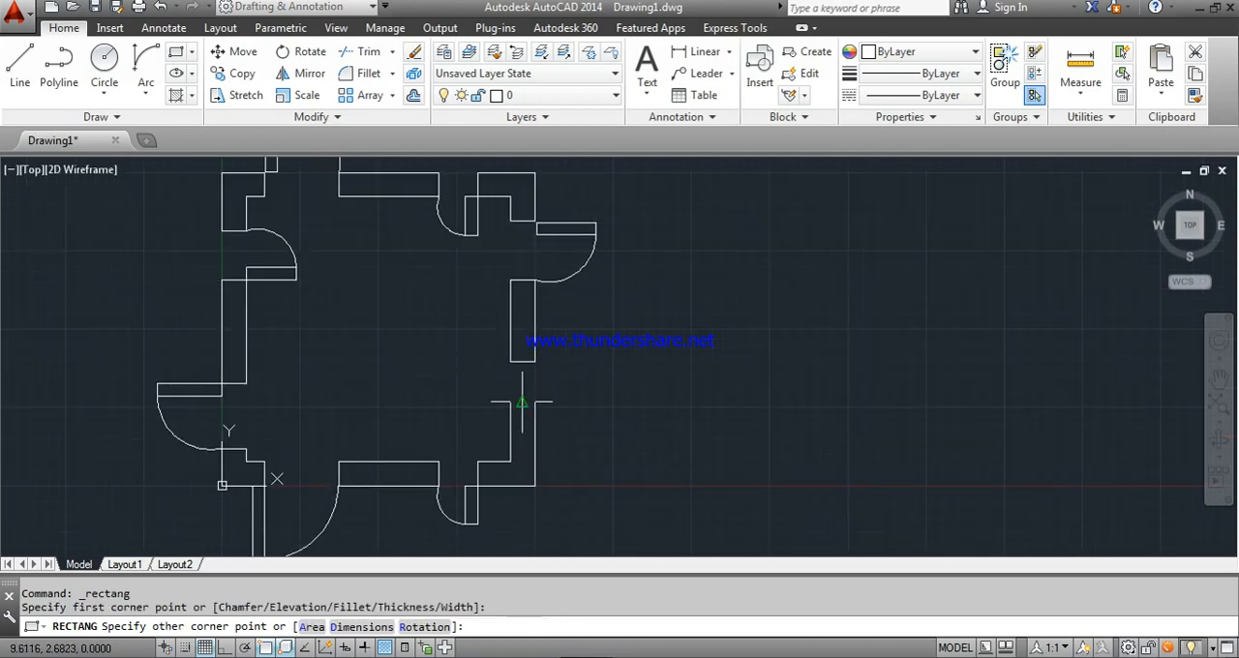
{"action": "key", "text": "Escape"}
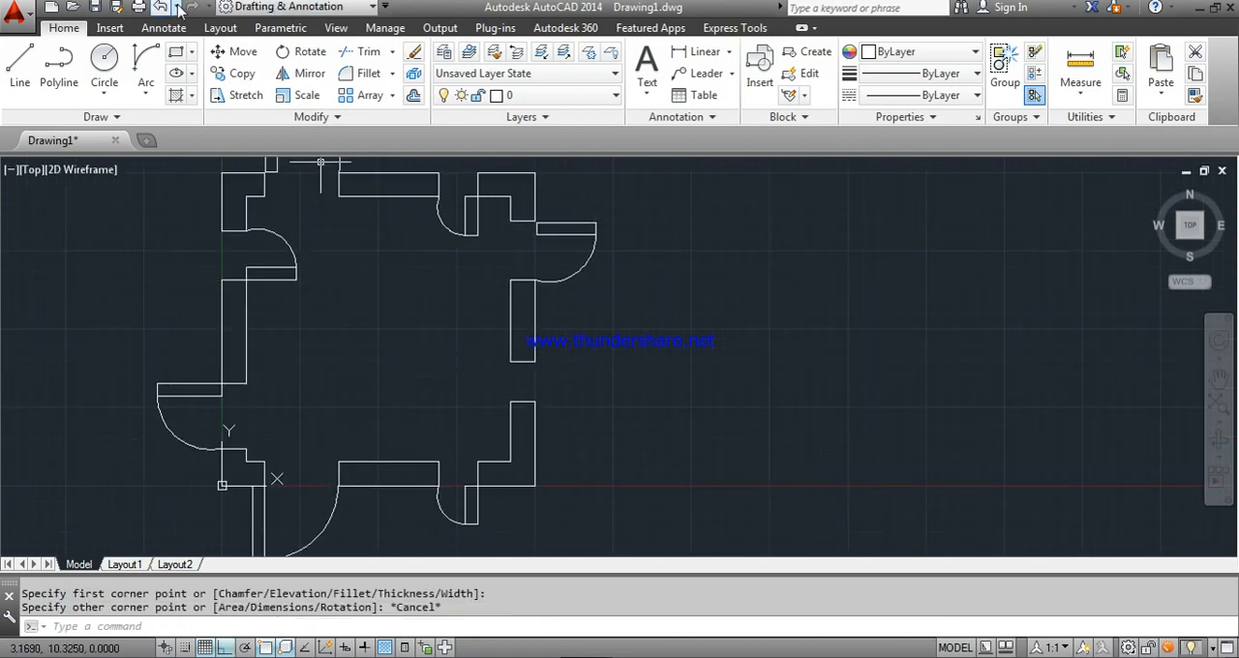
- Draw a door leaf rectangle across the right wall's lower opening, from its upper inner corner to the midpoint of the wall end below
{"action": "right_click", "coordinate": [330, 268]}
{"action": "left_click", "coordinate": [373, 288]}
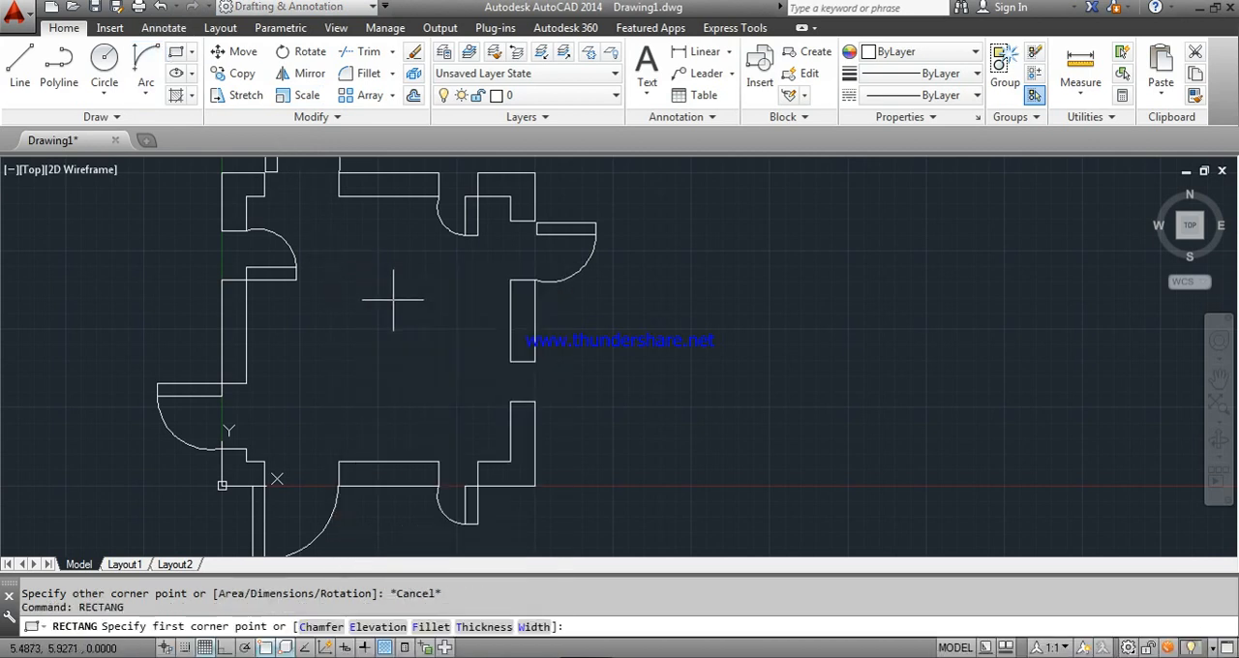
{"action": "left_click", "coordinate": [510, 362]}
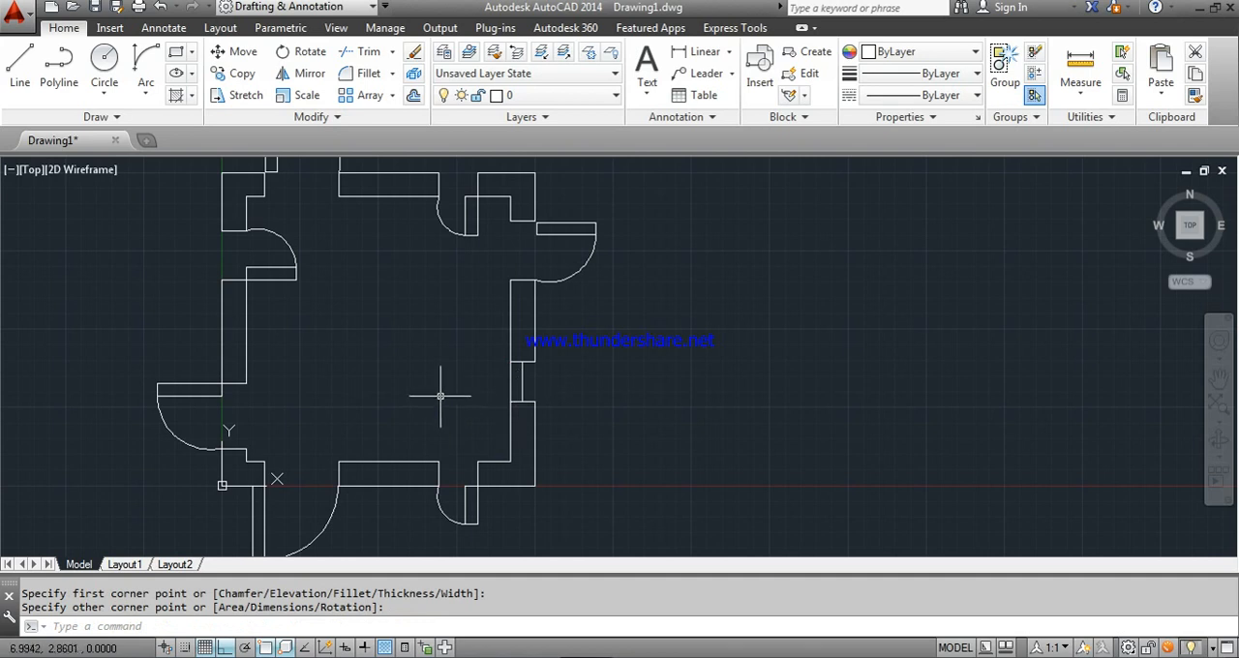
{"action": "key", "text": "Escape"}
- Rotate the lower opening's door leaf 90° clockwise about its upper inner corner so it stands open inside the room
{"action": "left_click", "coordinate": [305, 52]}
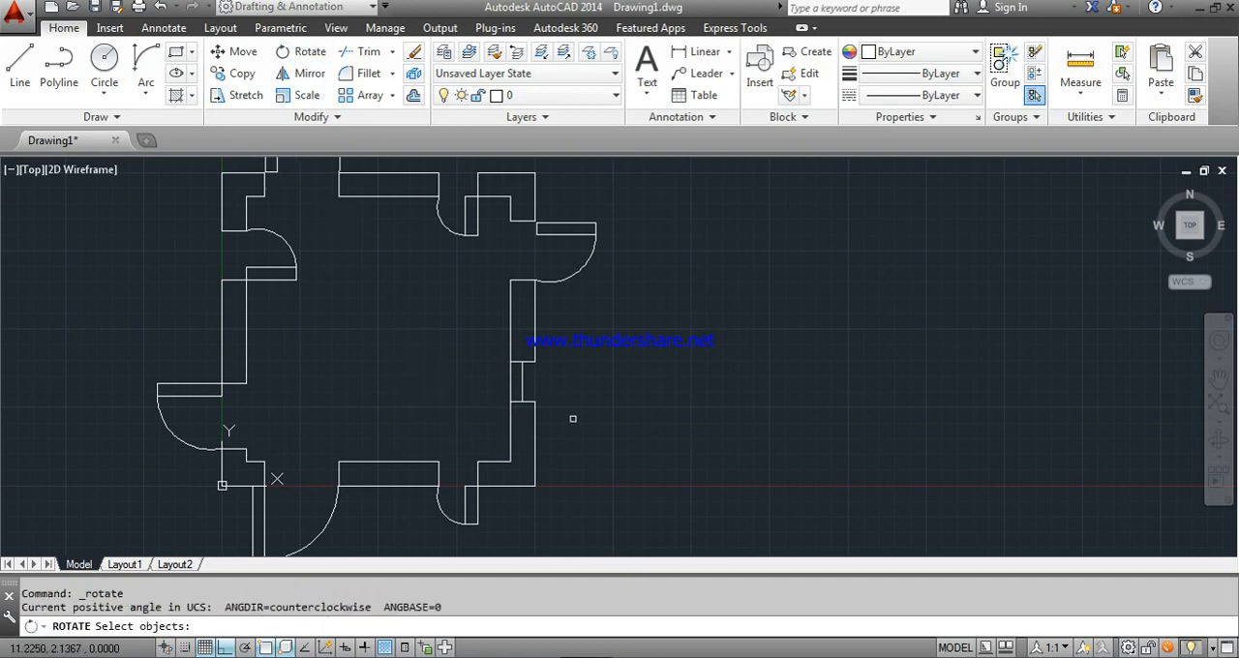
{"action": "left_click", "coordinate": [516, 380]}
{"action": "key", "text": "Return"}
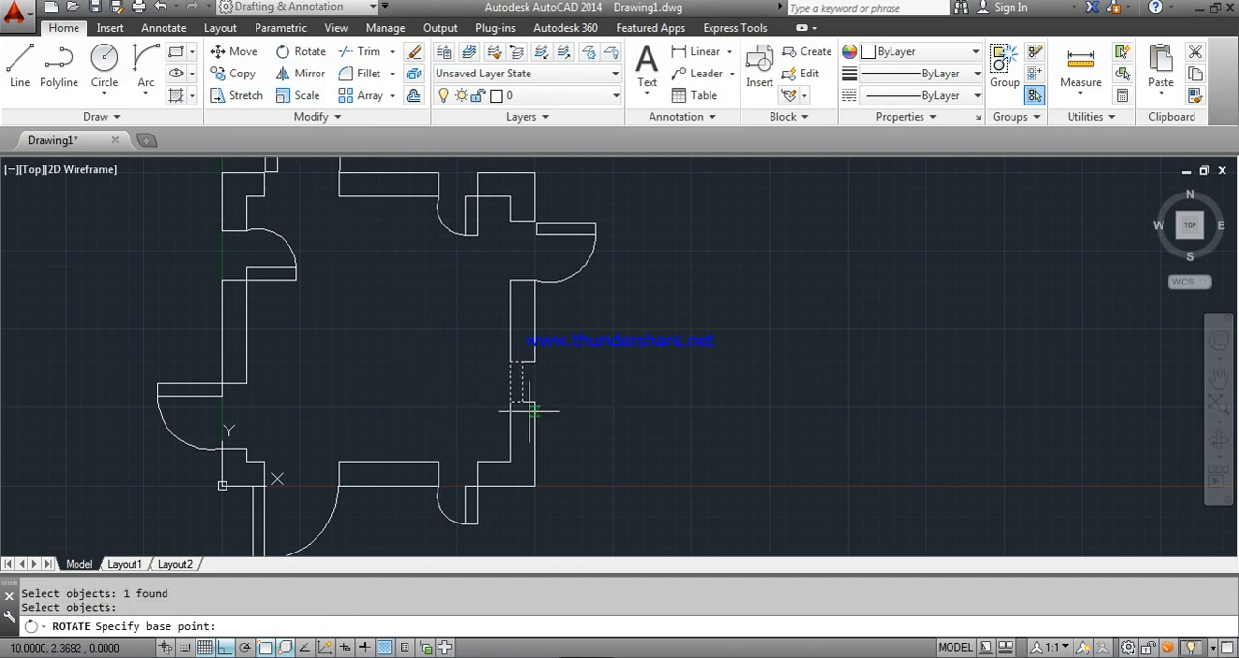
{"action": "left_click", "coordinate": [515, 364]}
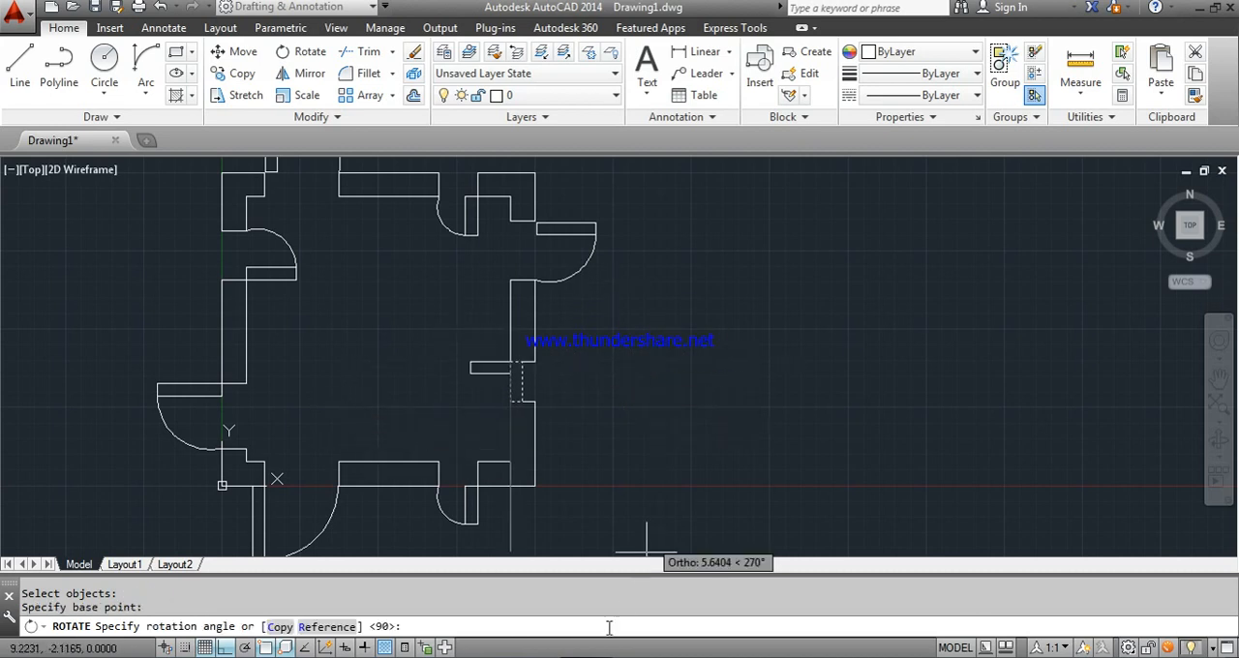
{"action": "left_click", "coordinate": [539, 518]}
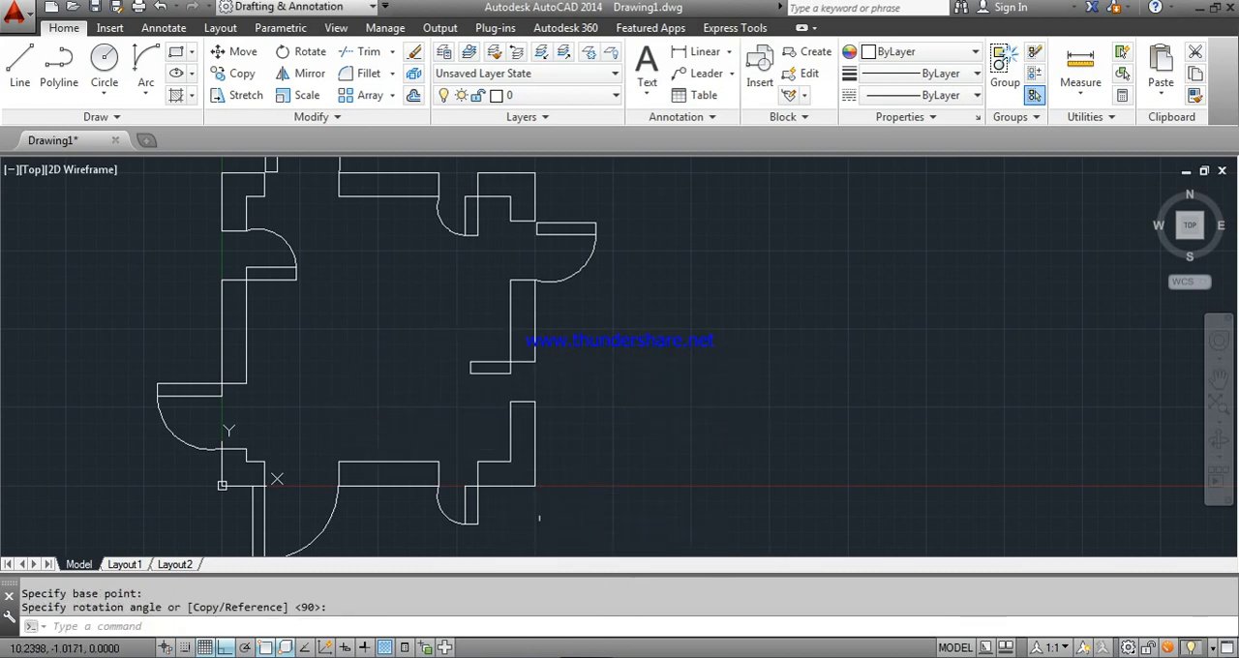
- Draw the swing arc from the inward leaf's lower free corner to the inner wall corner below the right wall's lower opening
{"action": "left_click", "coordinate": [145, 68]}
{"action": "left_click", "coordinate": [470, 373]}
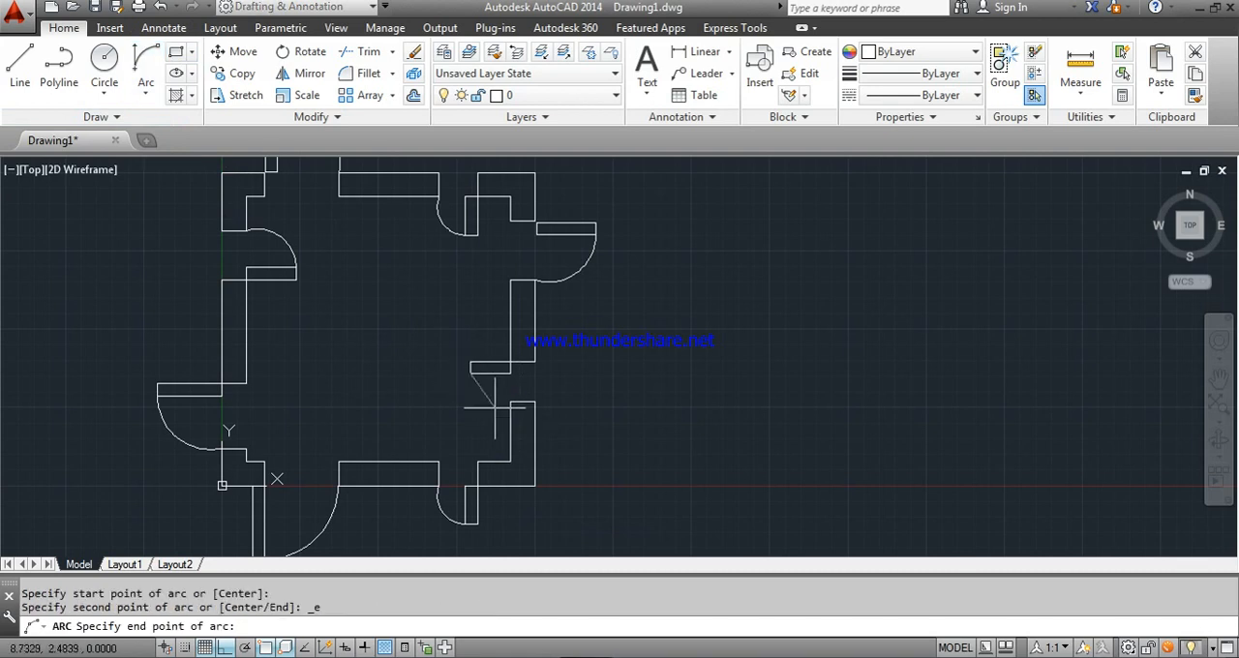
{"action": "left_click", "coordinate": [510, 401]}
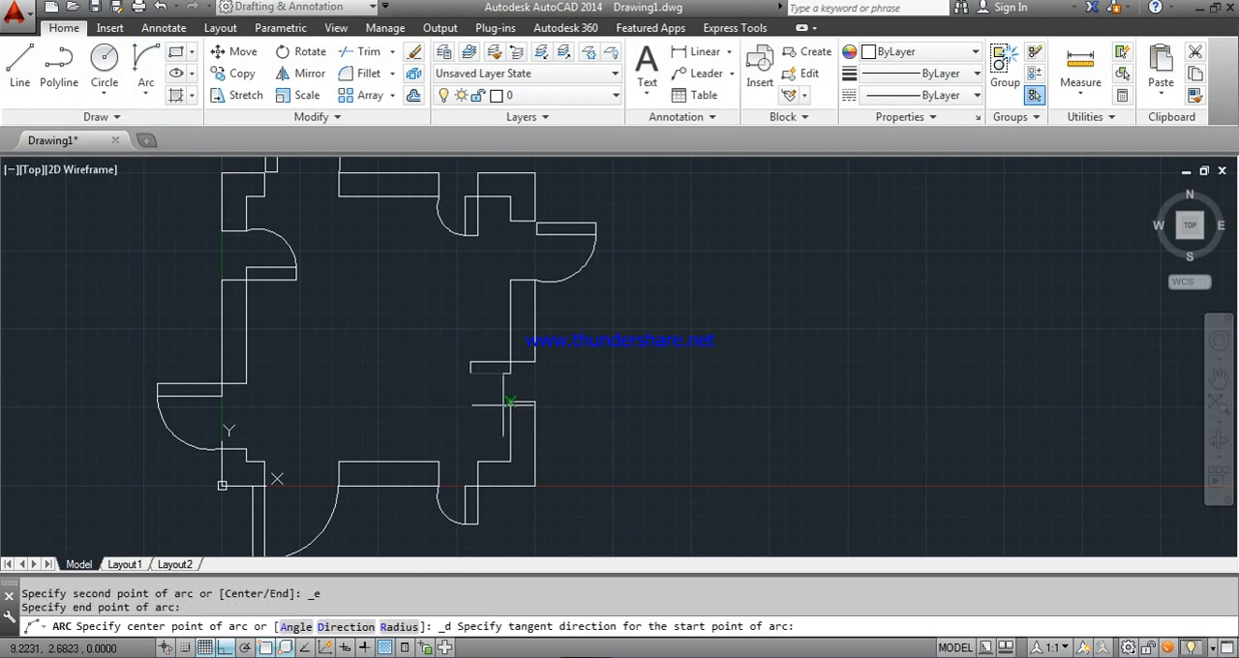
{"action": "left_click", "coordinate": [557, 435]}
{"action": "key", "text": "Escape"}
{"action": "scroll", "coordinate": [475, 338], "scroll_direction": "down", "scroll_amount": 3}
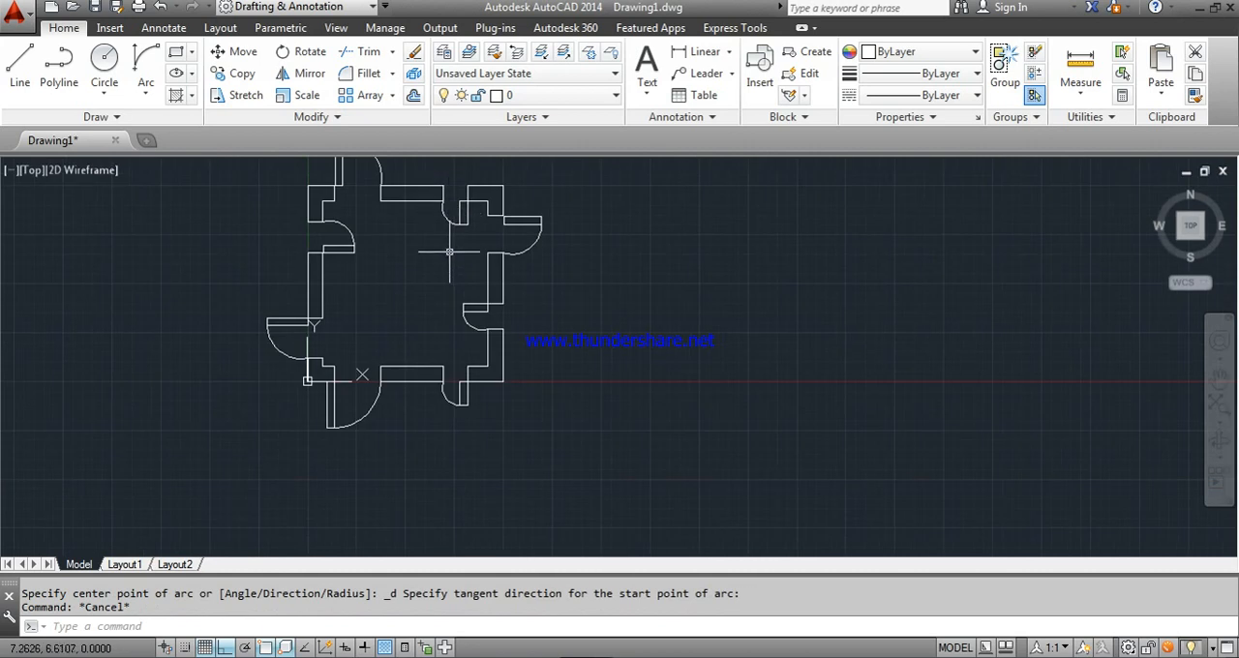
{"action": "right_click", "coordinate": [486, 383]}
{"action": "middle_click", "coordinate": [485, 376]}
{"action": "middle_click", "coordinate": [486, 377]}
{"action": "right_click", "coordinate": [485, 377]}
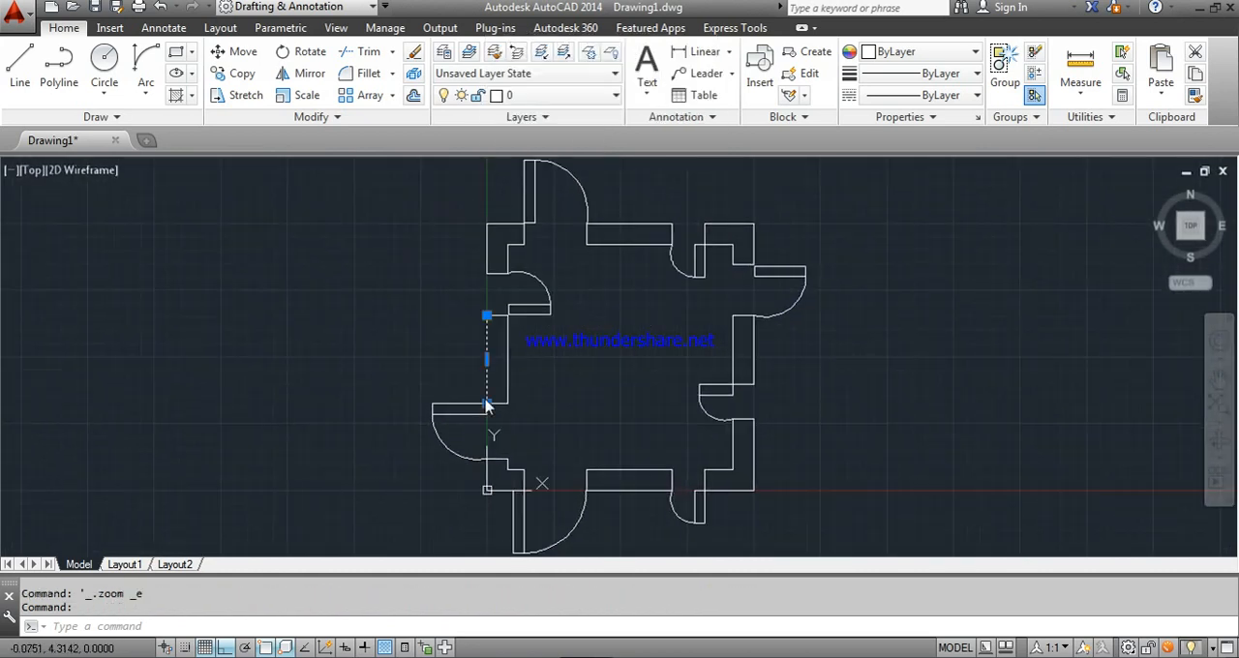
{"action": "key", "text": "Escape"}
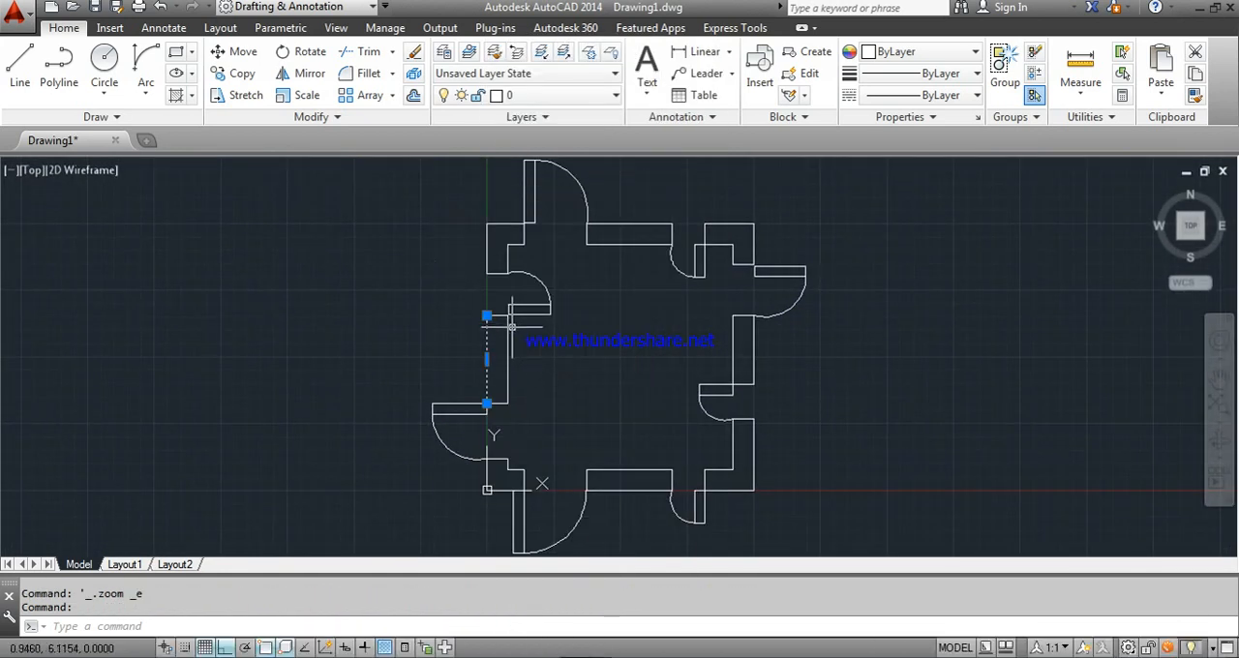
{"action": "key", "text": "Escape"}
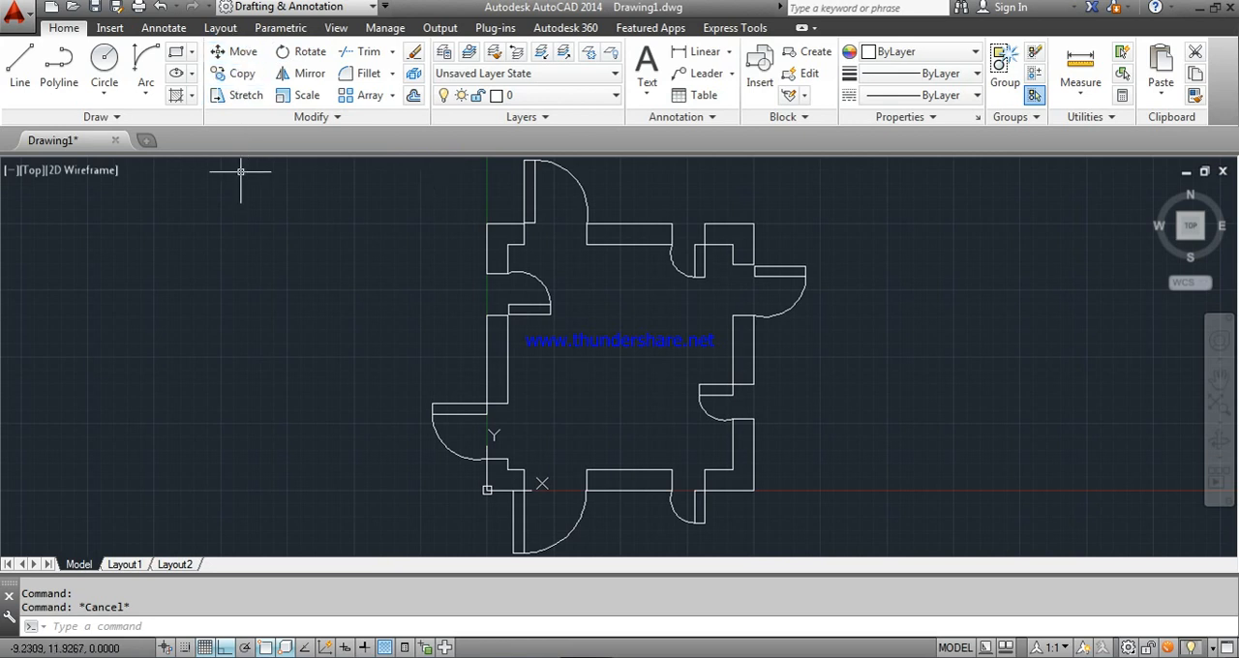
{"action": "type", "text": "m"}
{"action": "key", "text": "Return"}
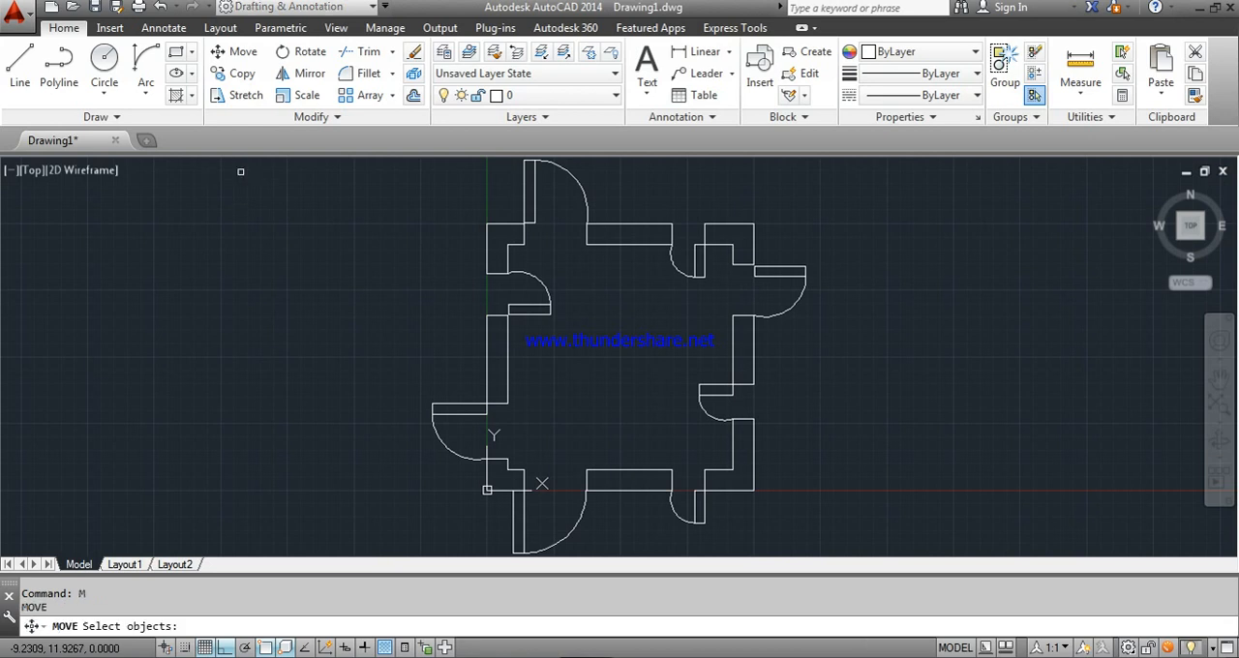
{"action": "key", "text": "Escape"}
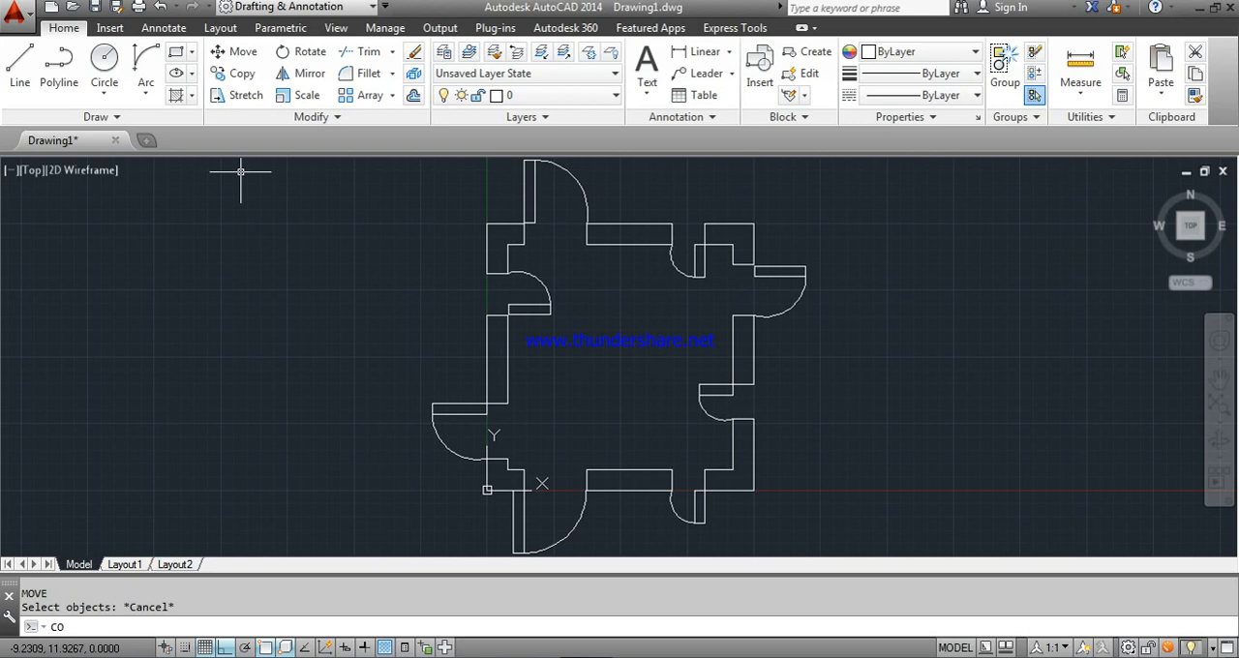
{"action": "type", "text": "co"}
{"action": "key", "text": "Return"}
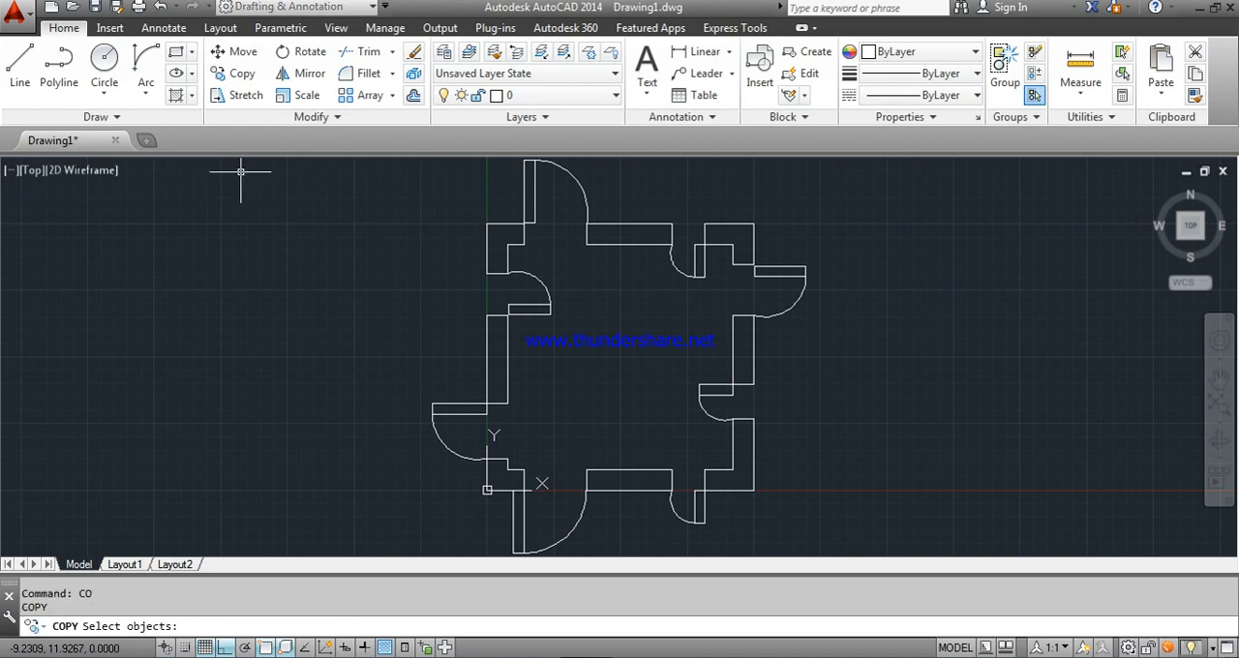
{"action": "key", "text": "Escape"}
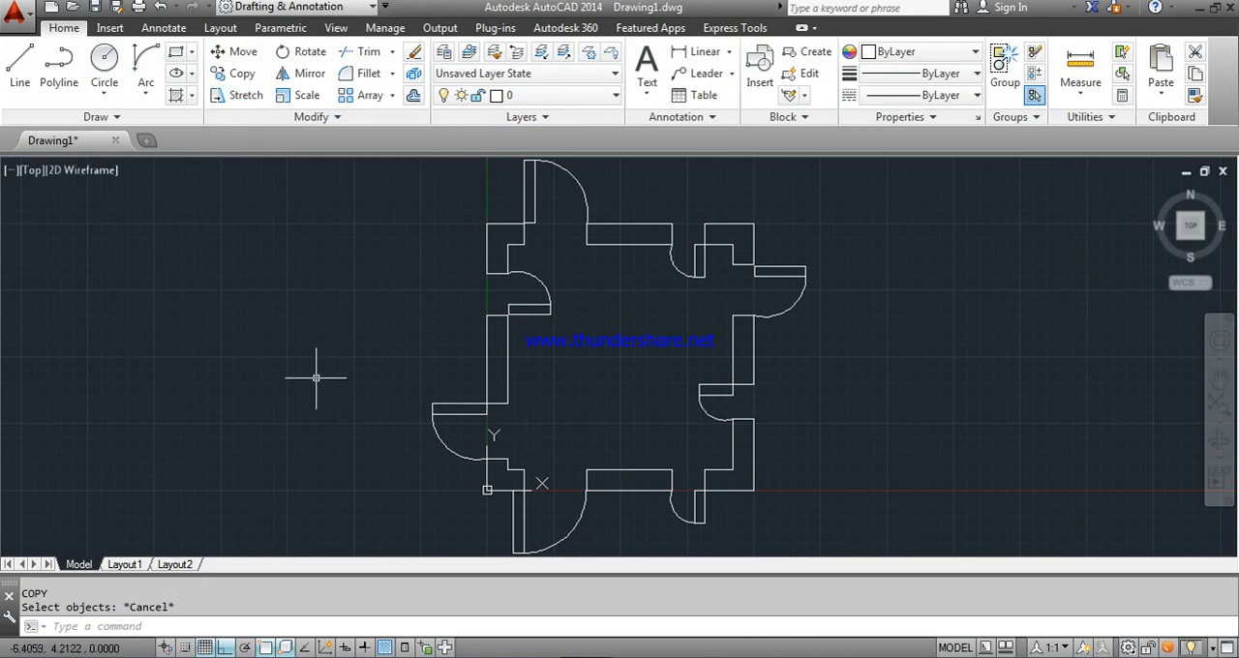
- Copy the whole floor plan horizontally into the empty space to its right, using its outer upper-left wall corner as base point
{"action": "scroll", "coordinate": [398, 353], "scroll_direction": "down", "scroll_amount": 2}
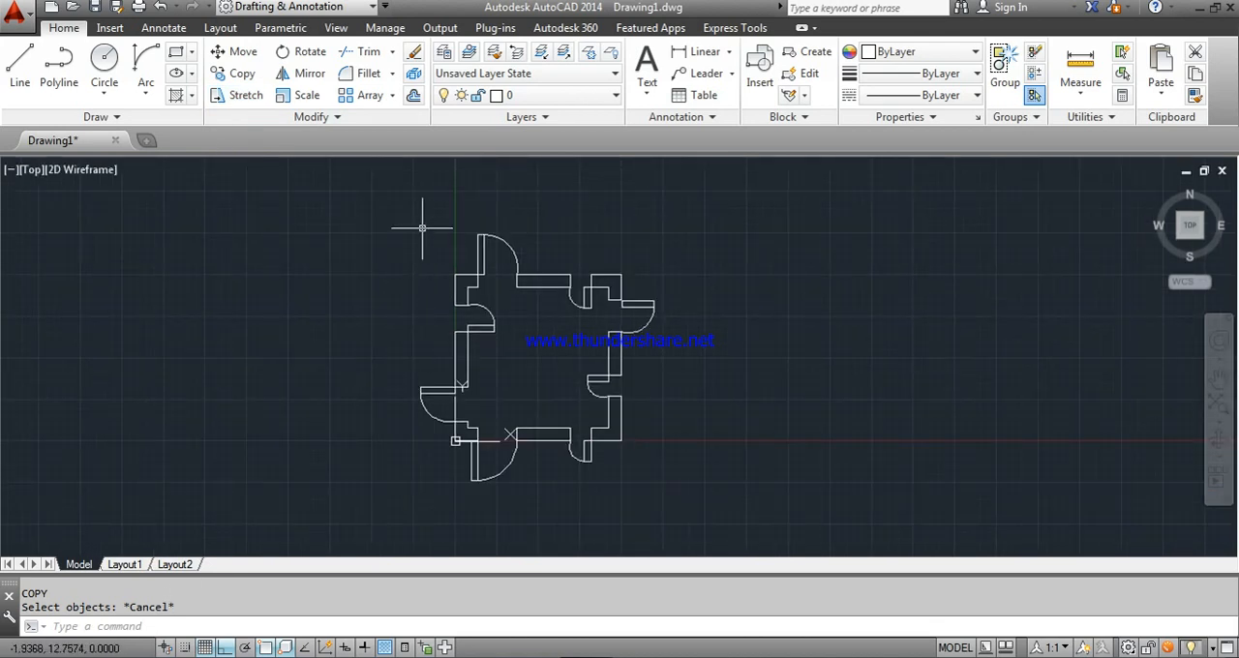
{"action": "left_click_drag", "start_coordinate": [397, 191], "coordinate": [706, 525]}
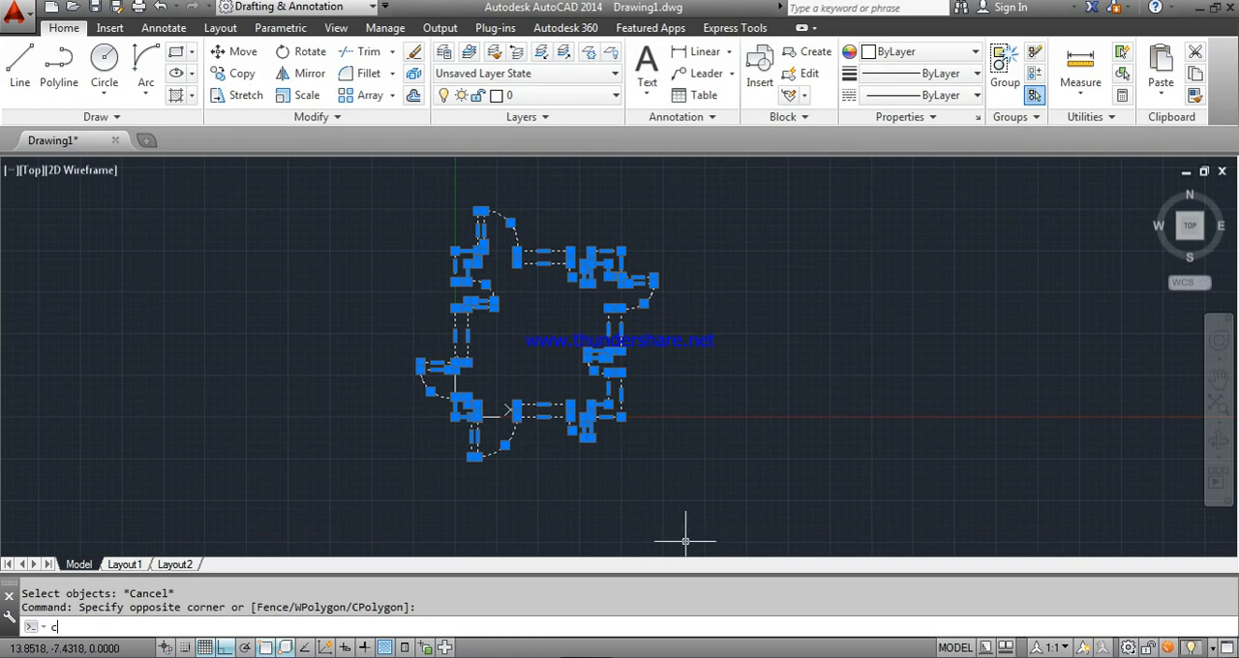
{"action": "type", "text": "co"}
{"action": "key", "text": "Return"}
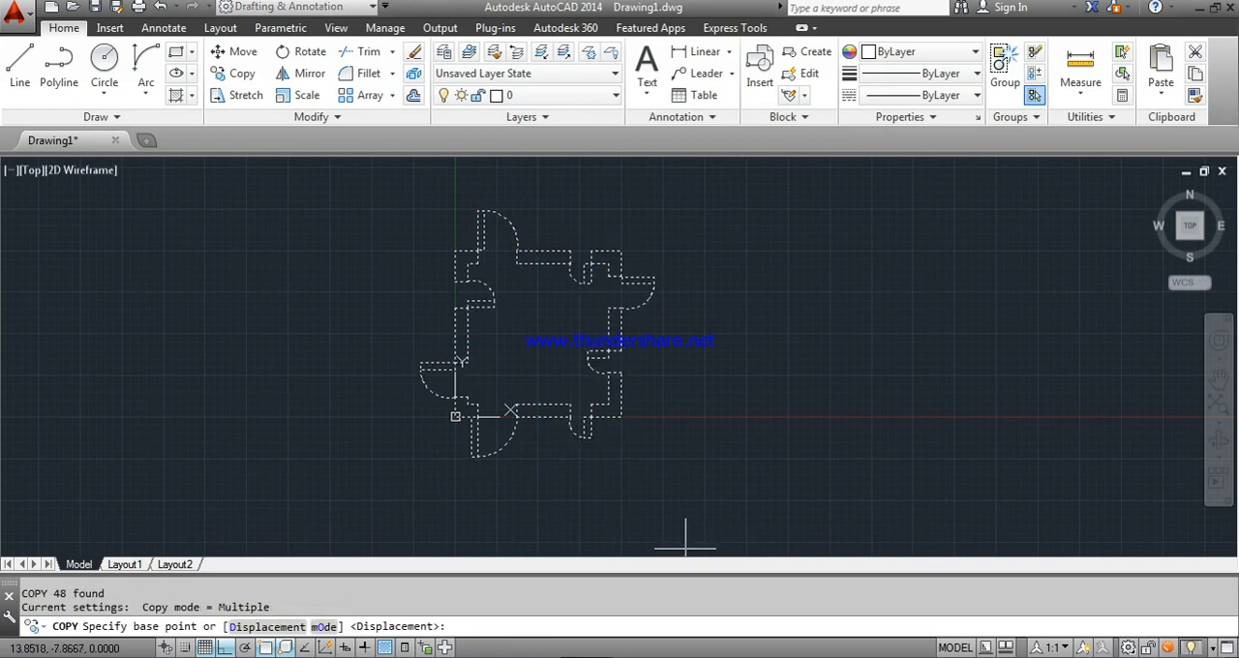
{"action": "left_click", "coordinate": [455, 250]}
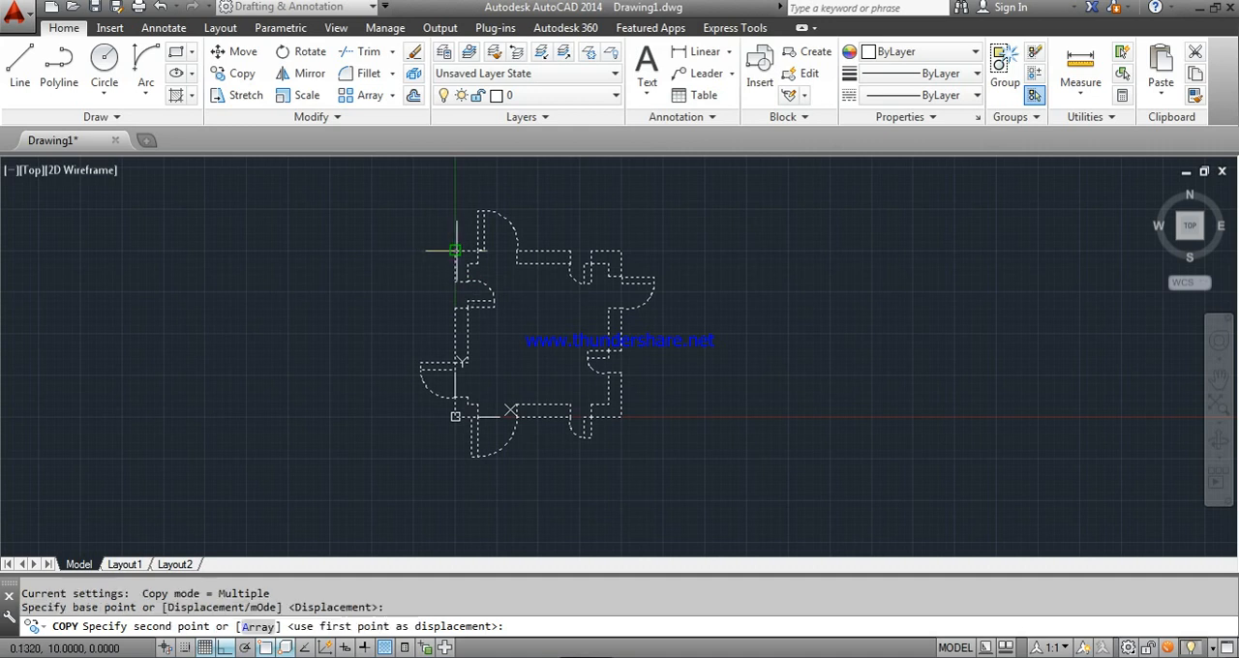
{"action": "left_click", "coordinate": [751, 260]}
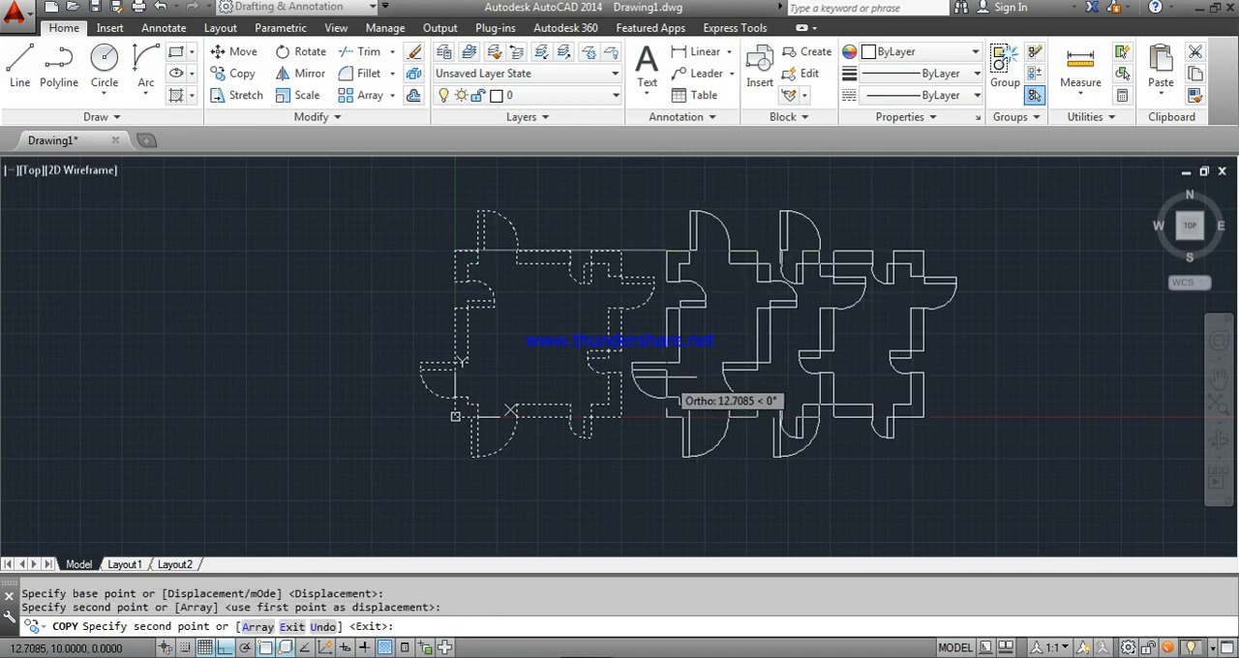
{"action": "key", "text": "Escape"}
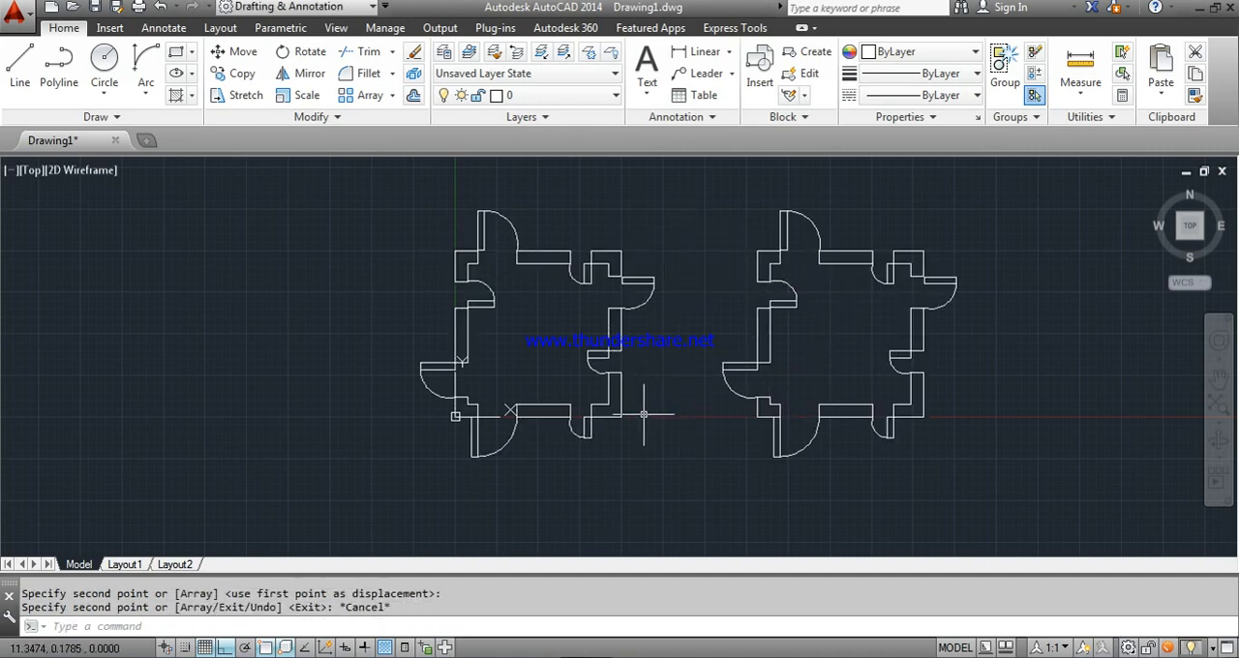
- Move the original floor plan 20 units horizontally to the left, using its outer lower-right wall corner as base point
{"action": "left_click", "coordinate": [373, 170]}
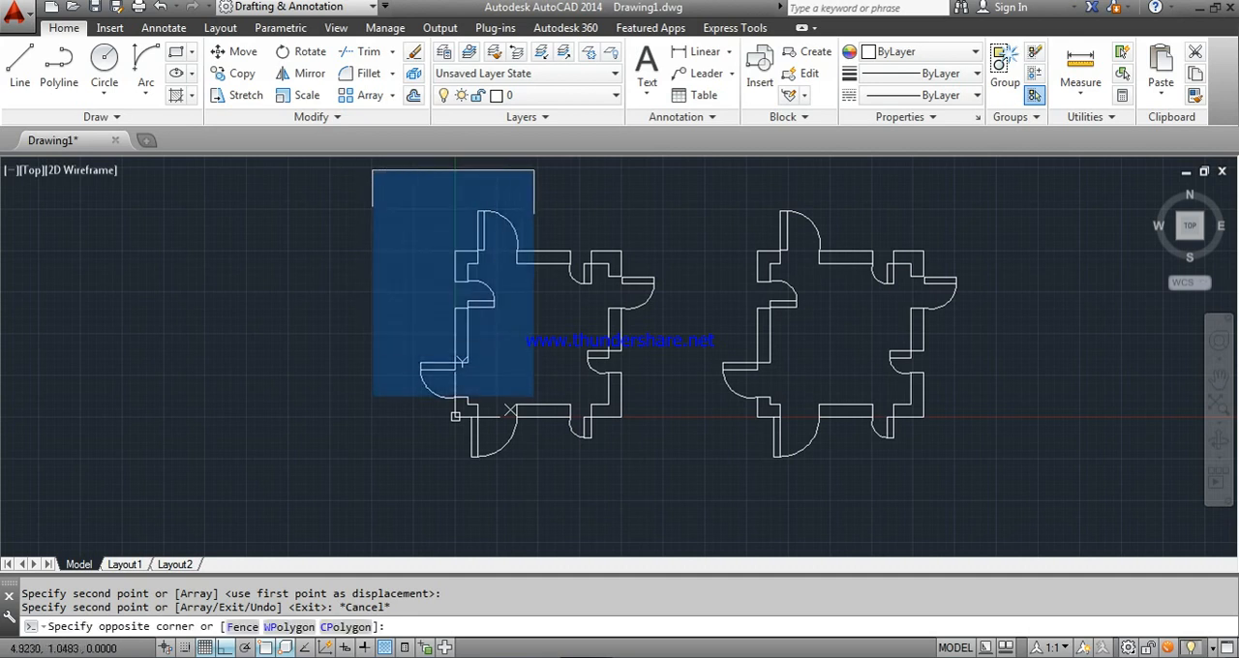
{"action": "left_click", "coordinate": [671, 519]}
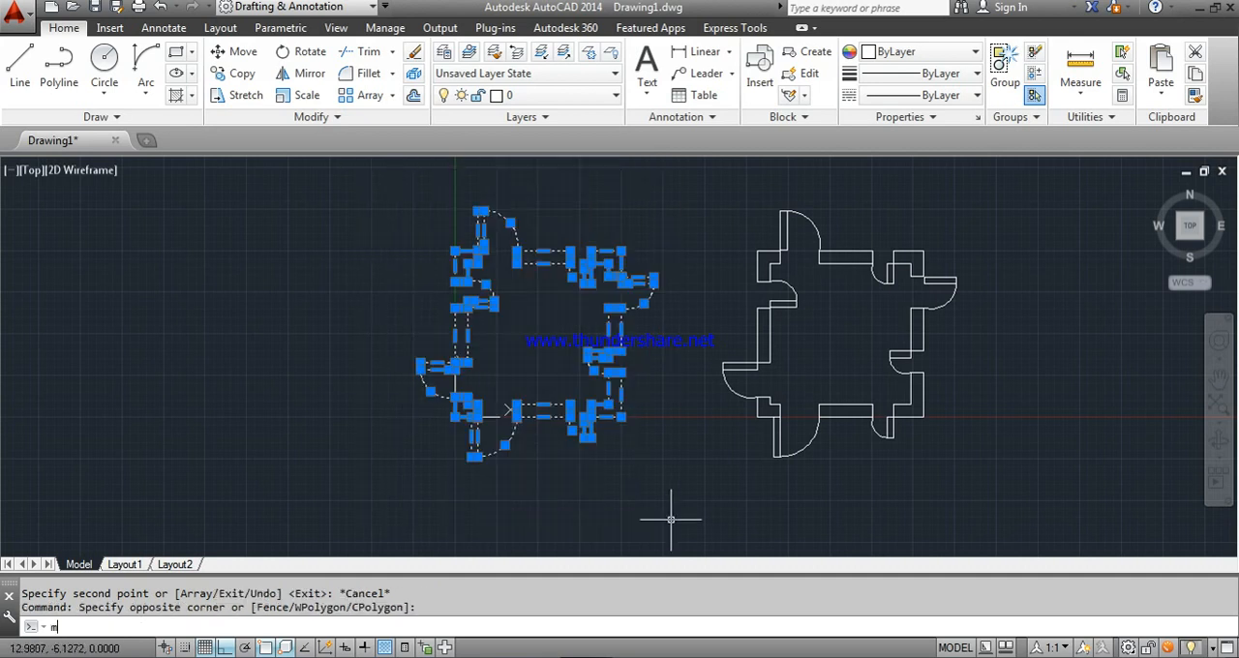
{"action": "key", "text": "Return"}
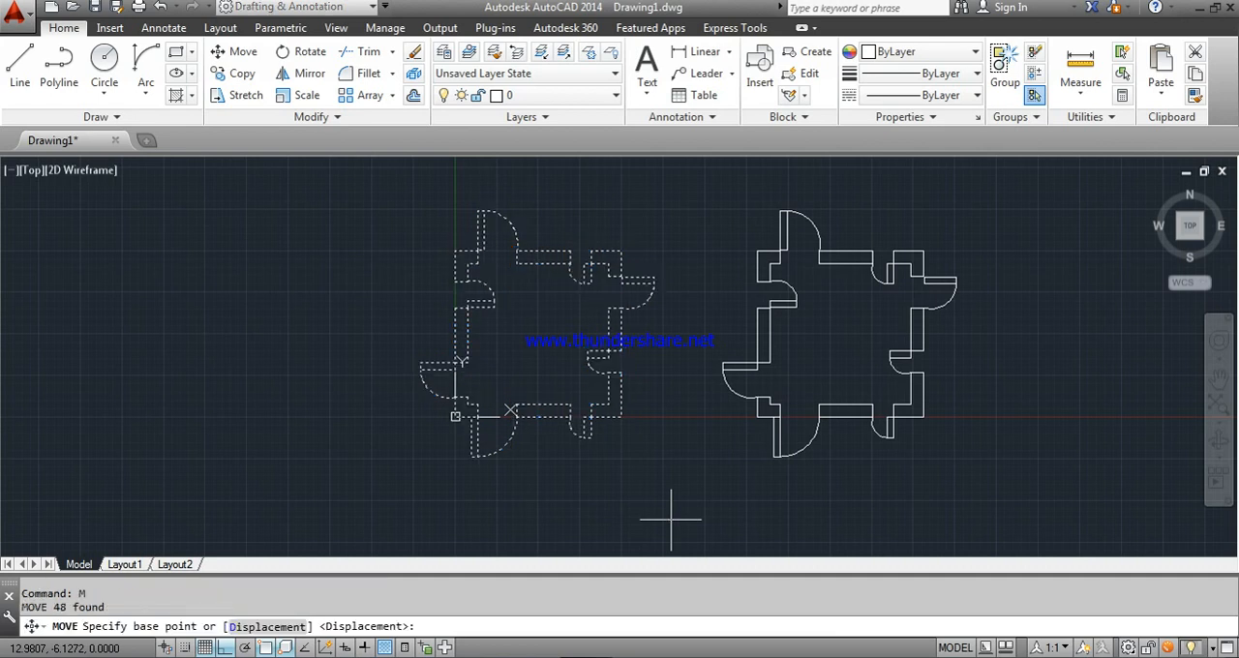
{"action": "left_click", "coordinate": [621, 416]}
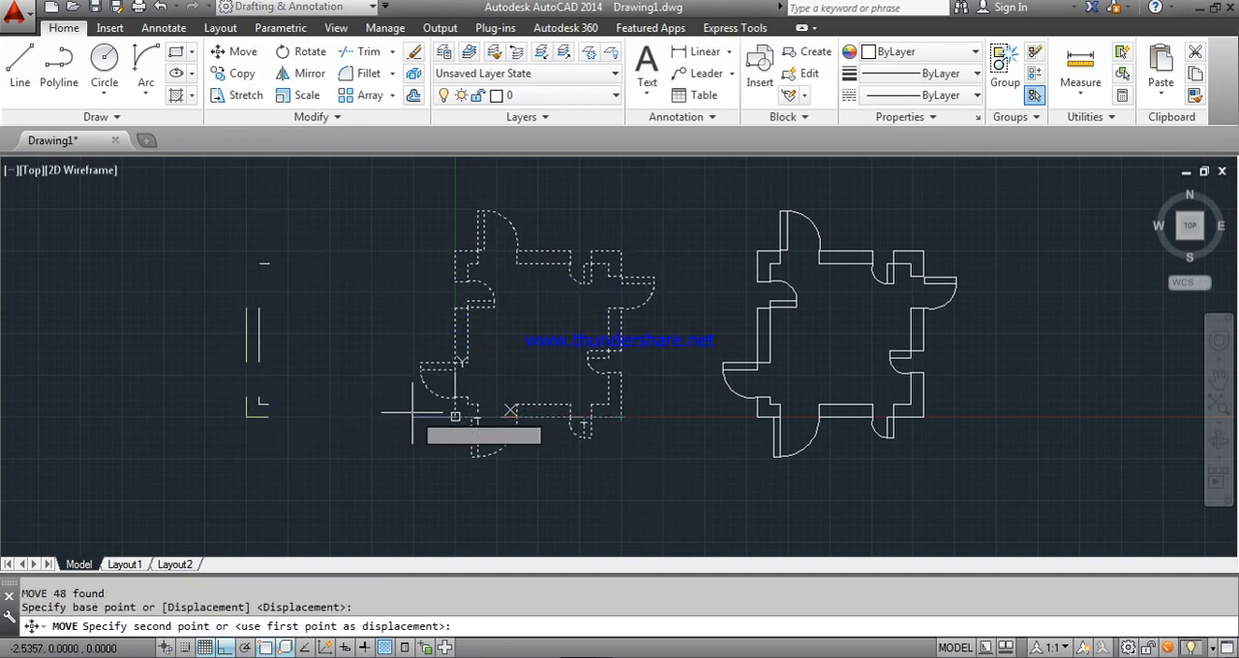
{"action": "type", "text": "2"}
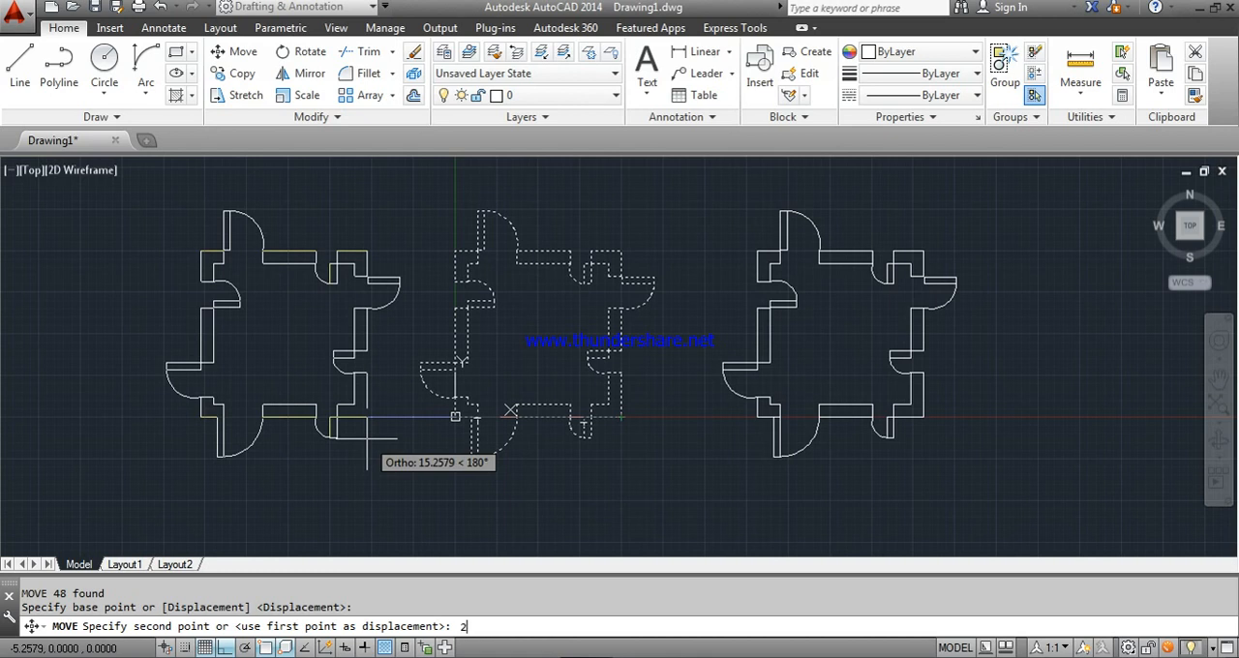
{"action": "type", "text": "0"}
{"action": "key", "text": "Return"}
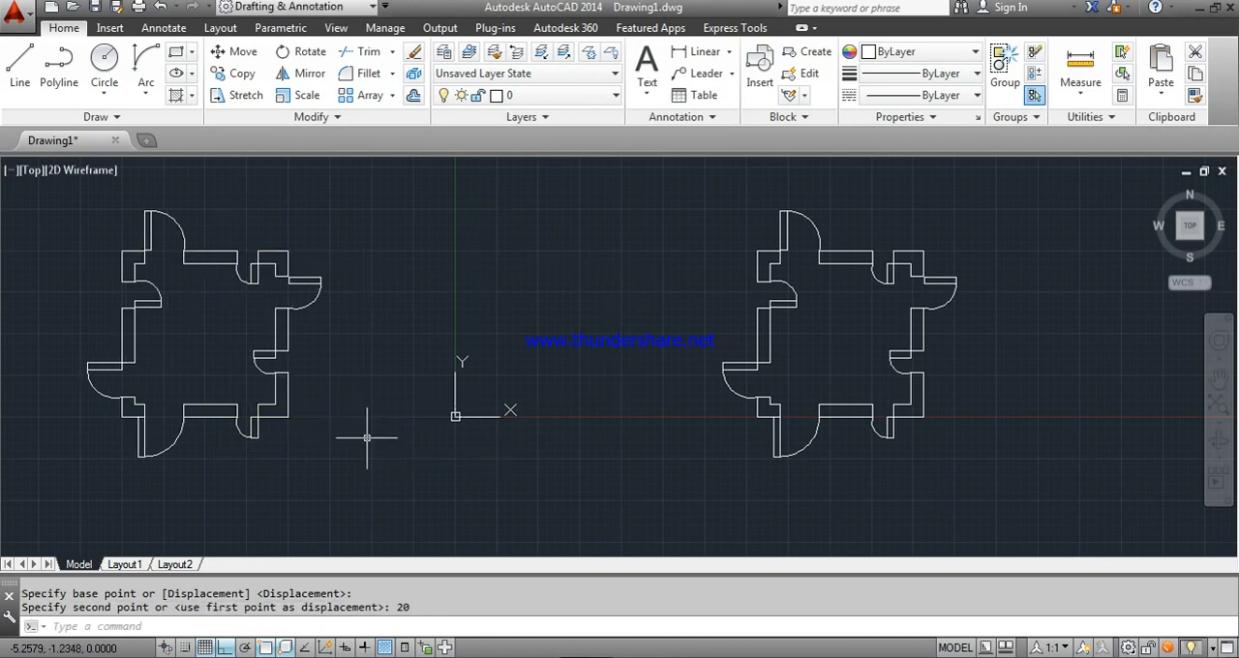